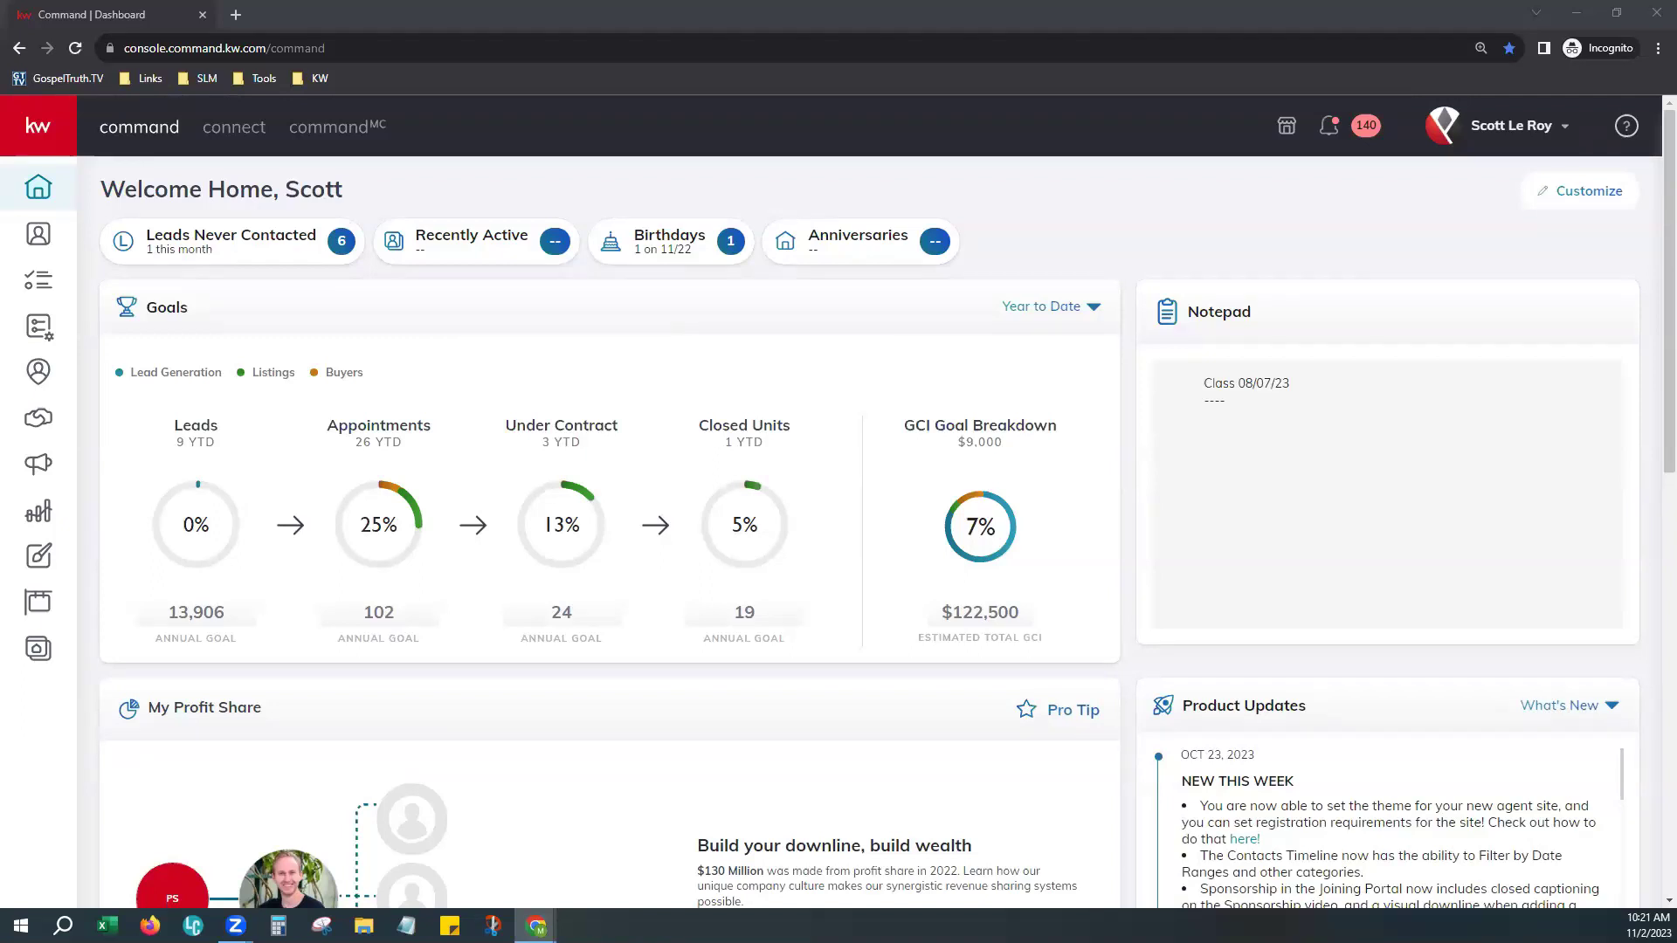
# Open the Contacts list and view the other accounts available under the profile
pyautogui.click(43, 234)
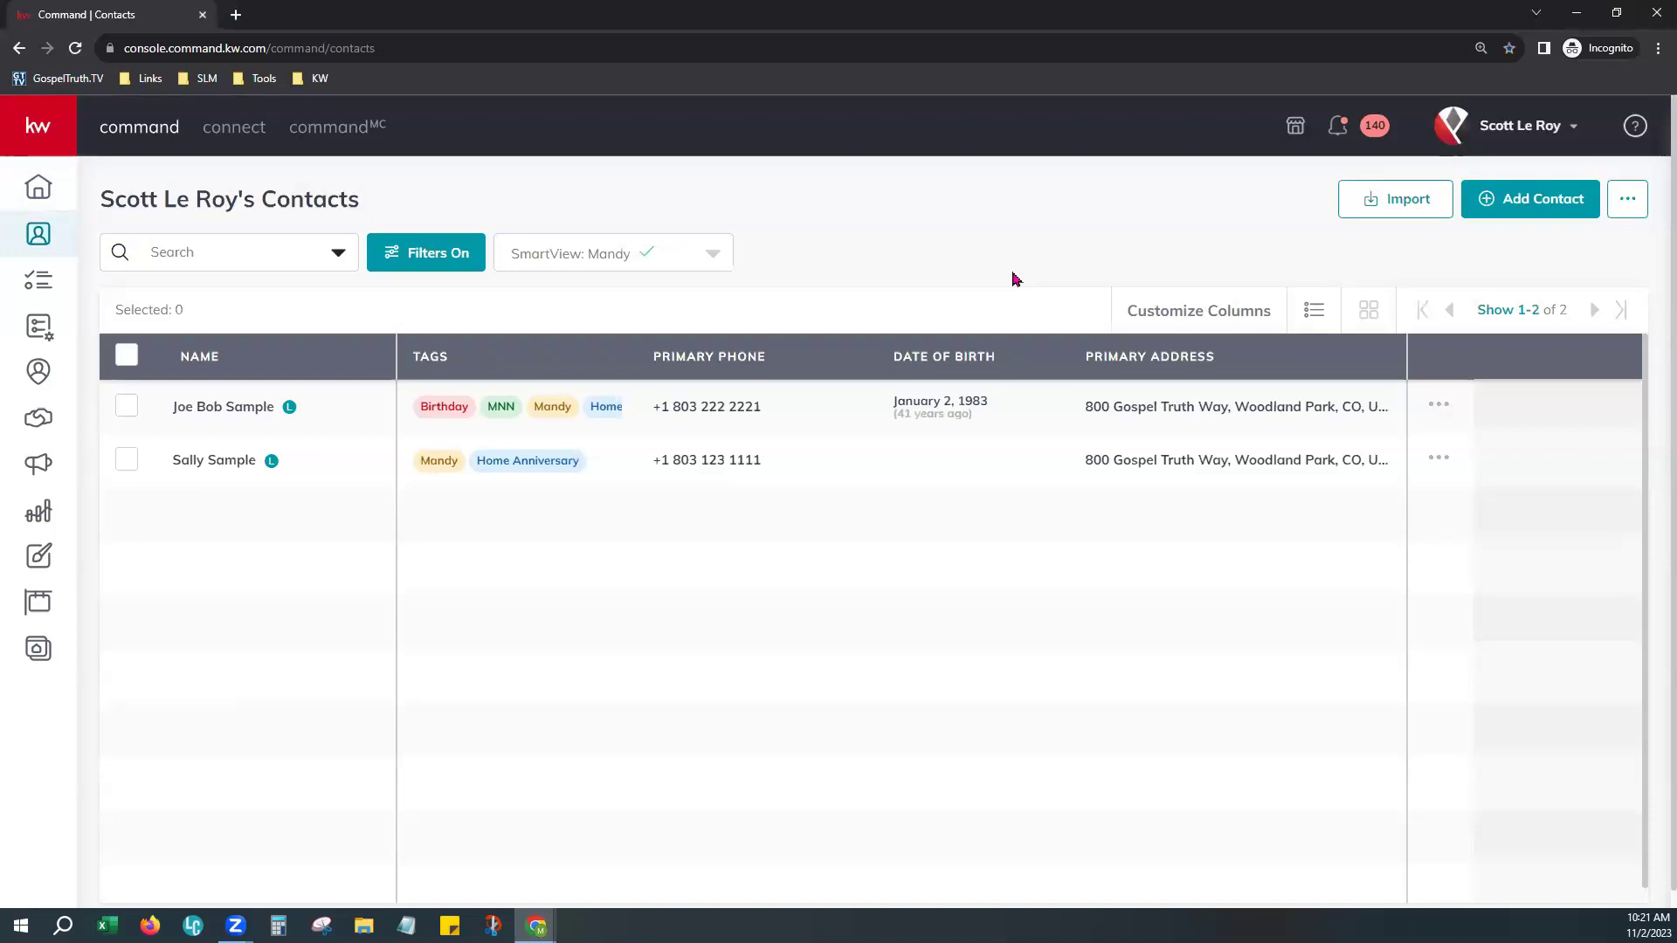
pyautogui.click(1539, 137)
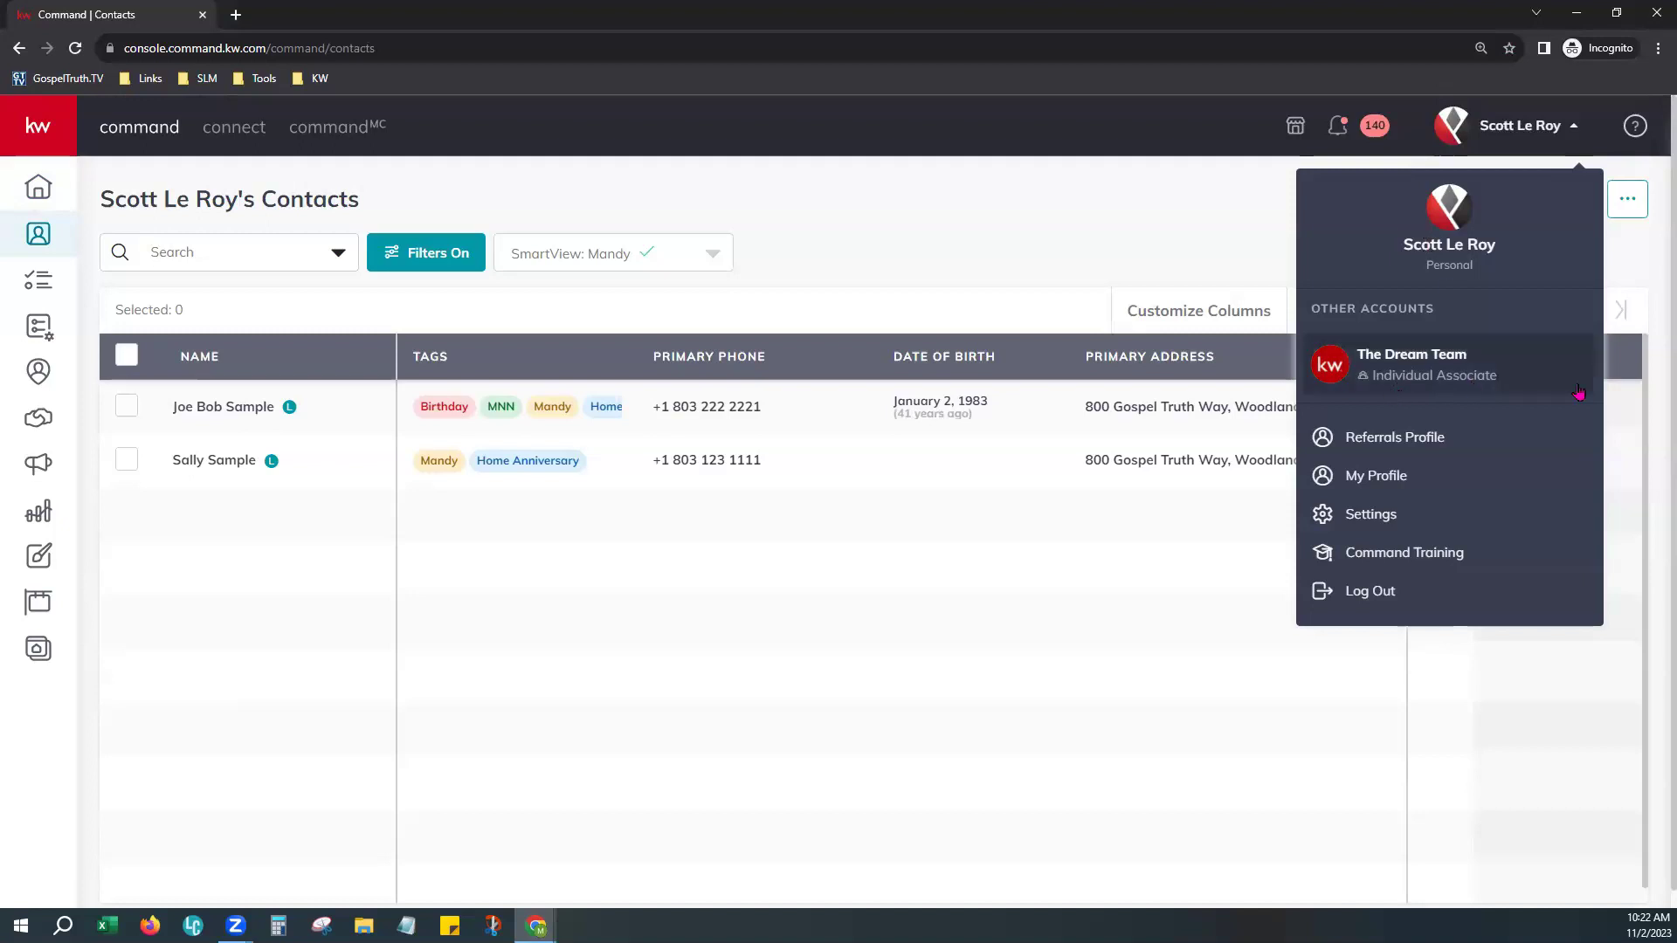
pyautogui.click(1166, 263)
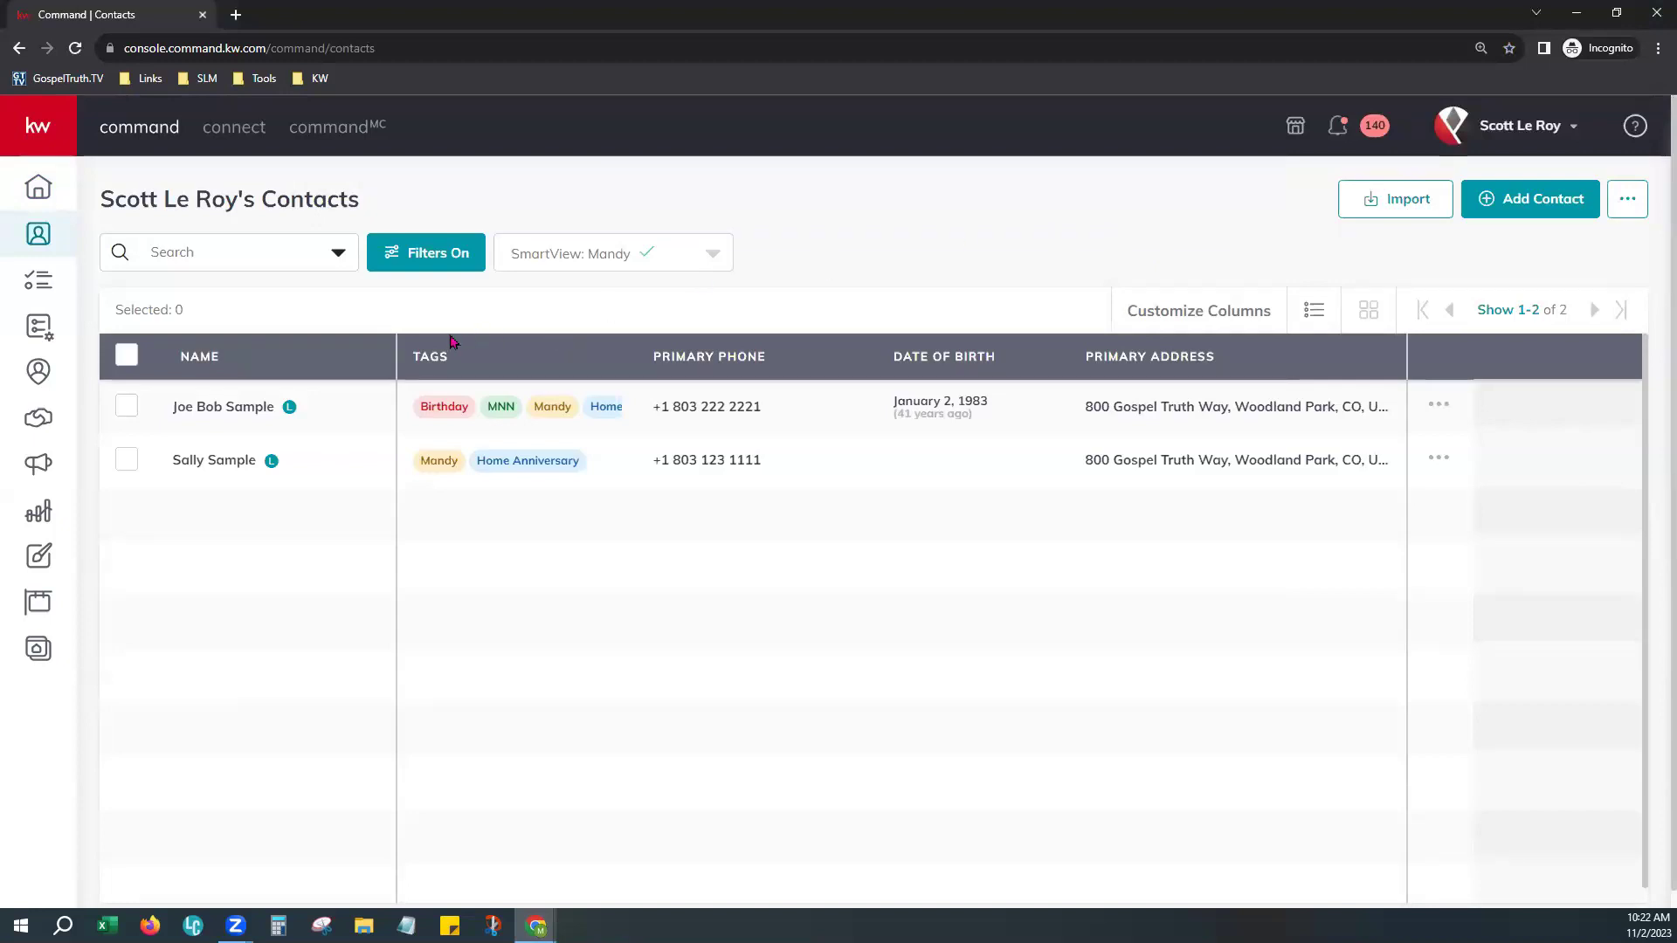
# Open the contact filters, collapse the expanded sections and switch to the advanced filter
pyautogui.click(419, 261)
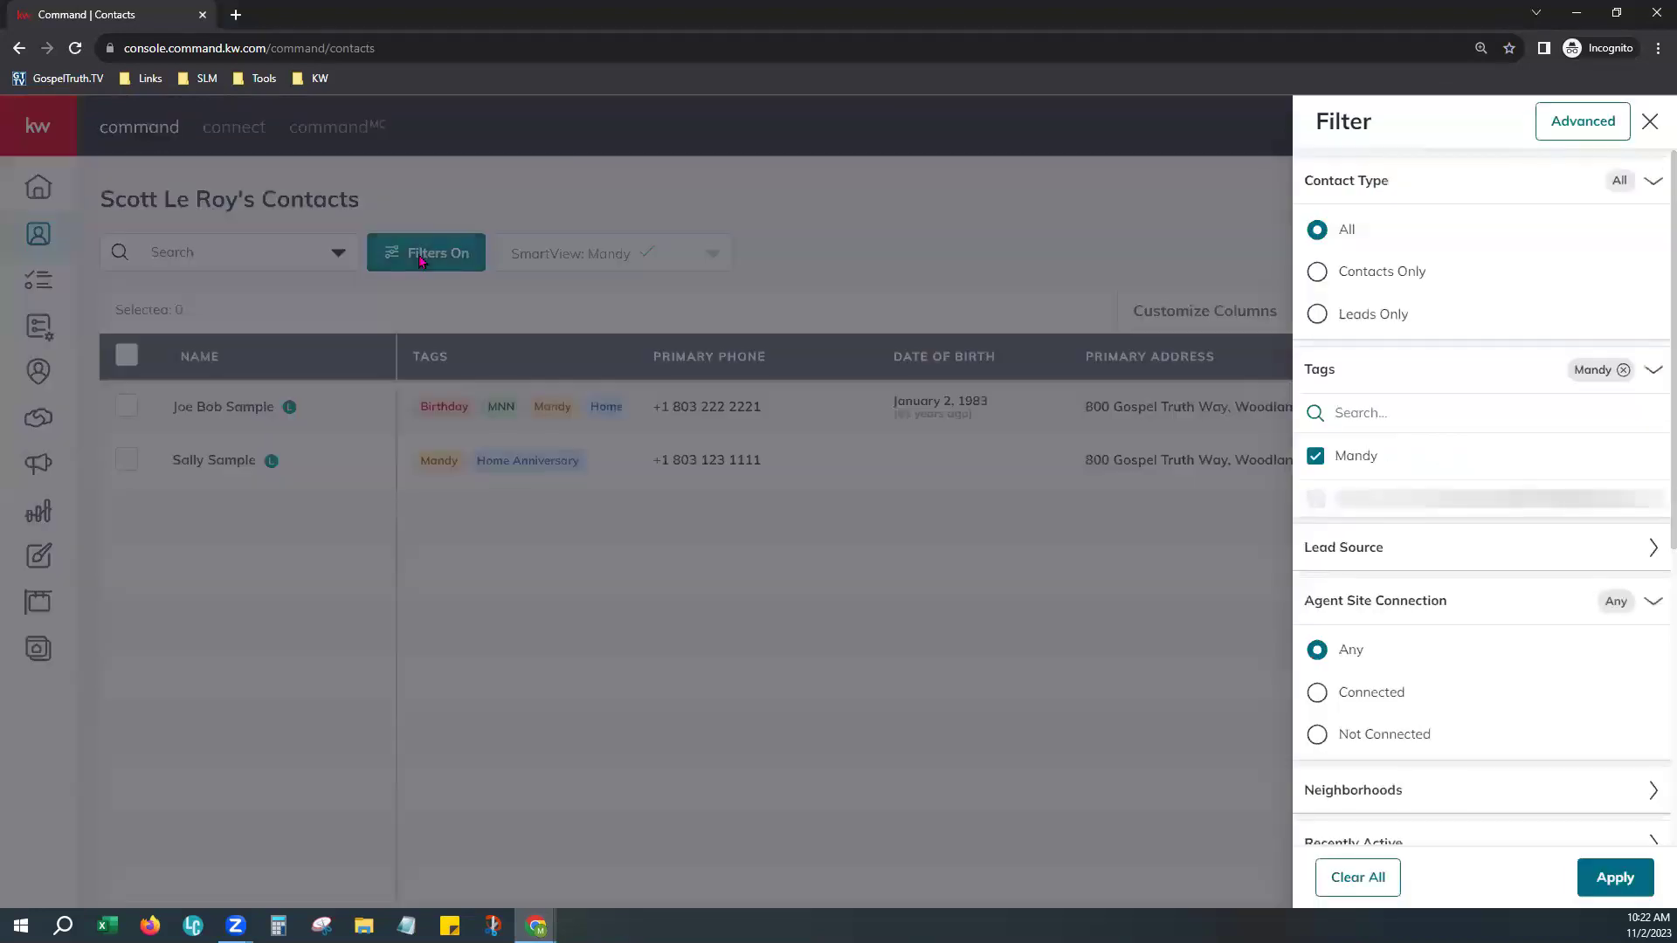
pyautogui.click(1653, 181)
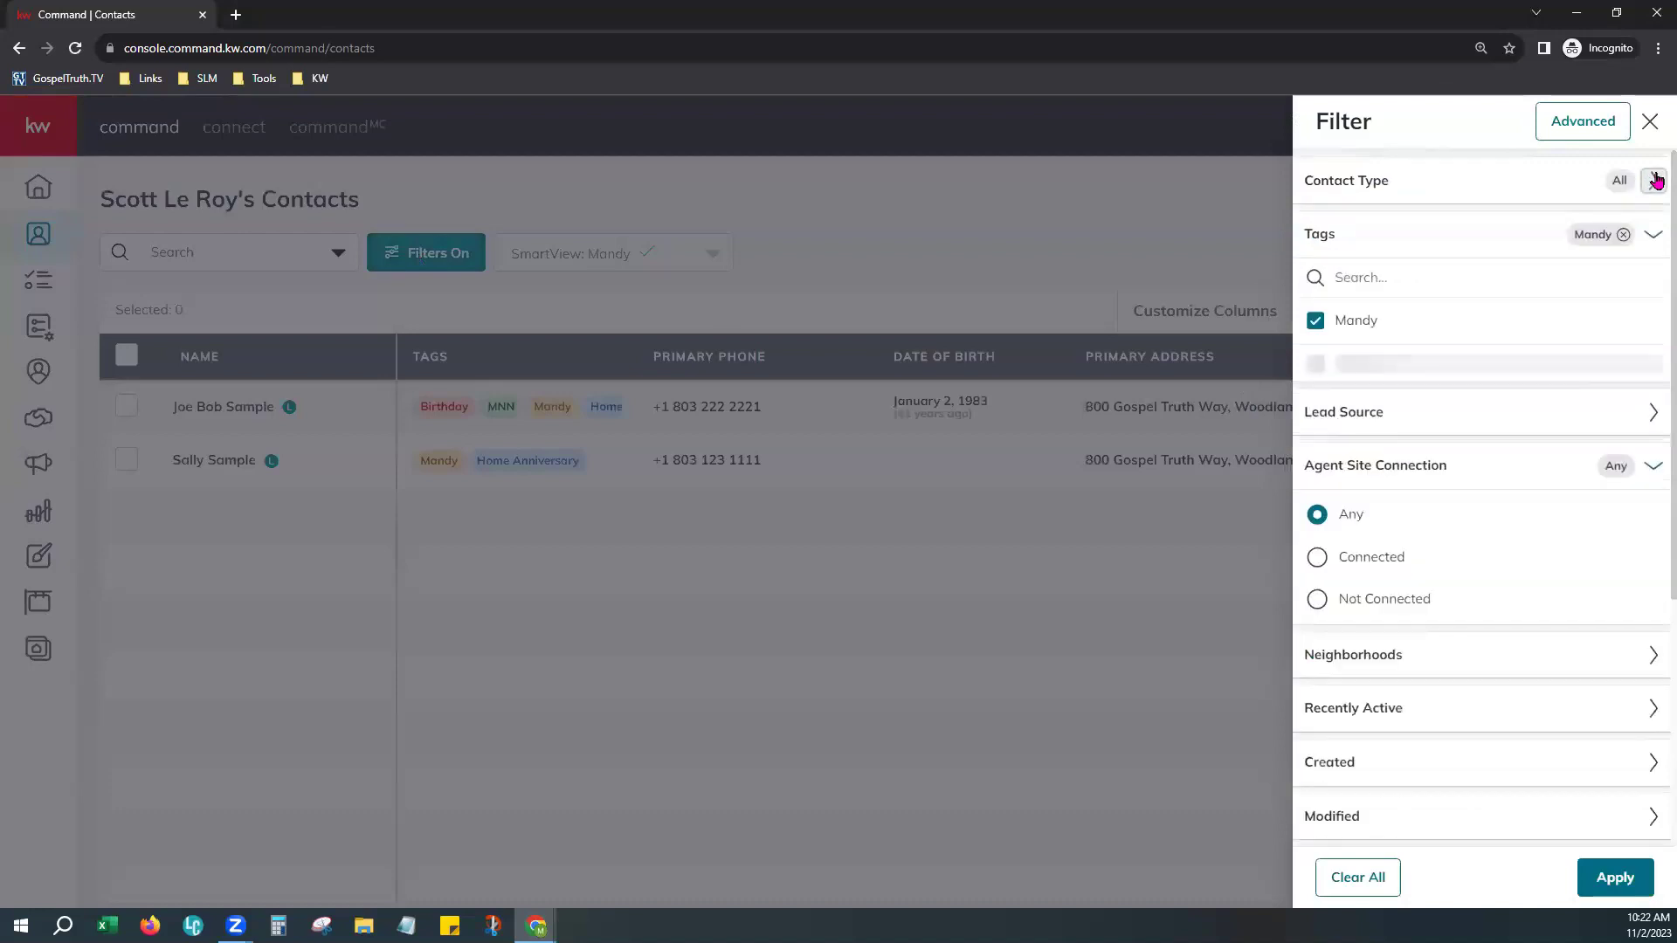
pyautogui.click(1653, 234)
pyautogui.click(1653, 342)
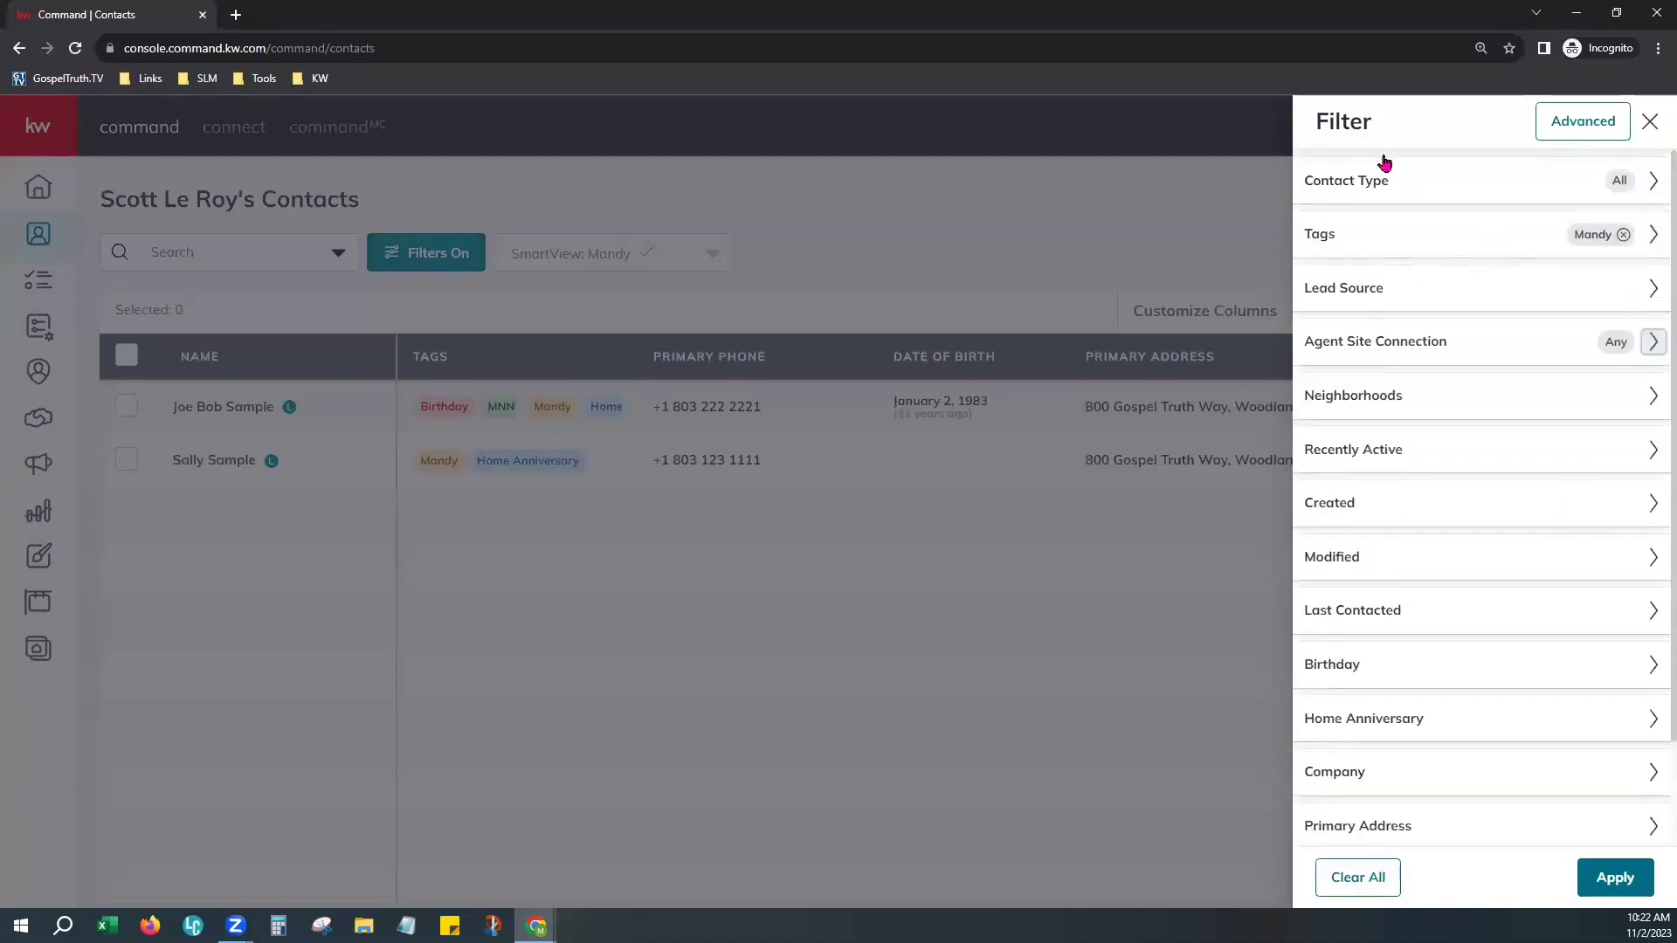
pyautogui.click(1563, 128)
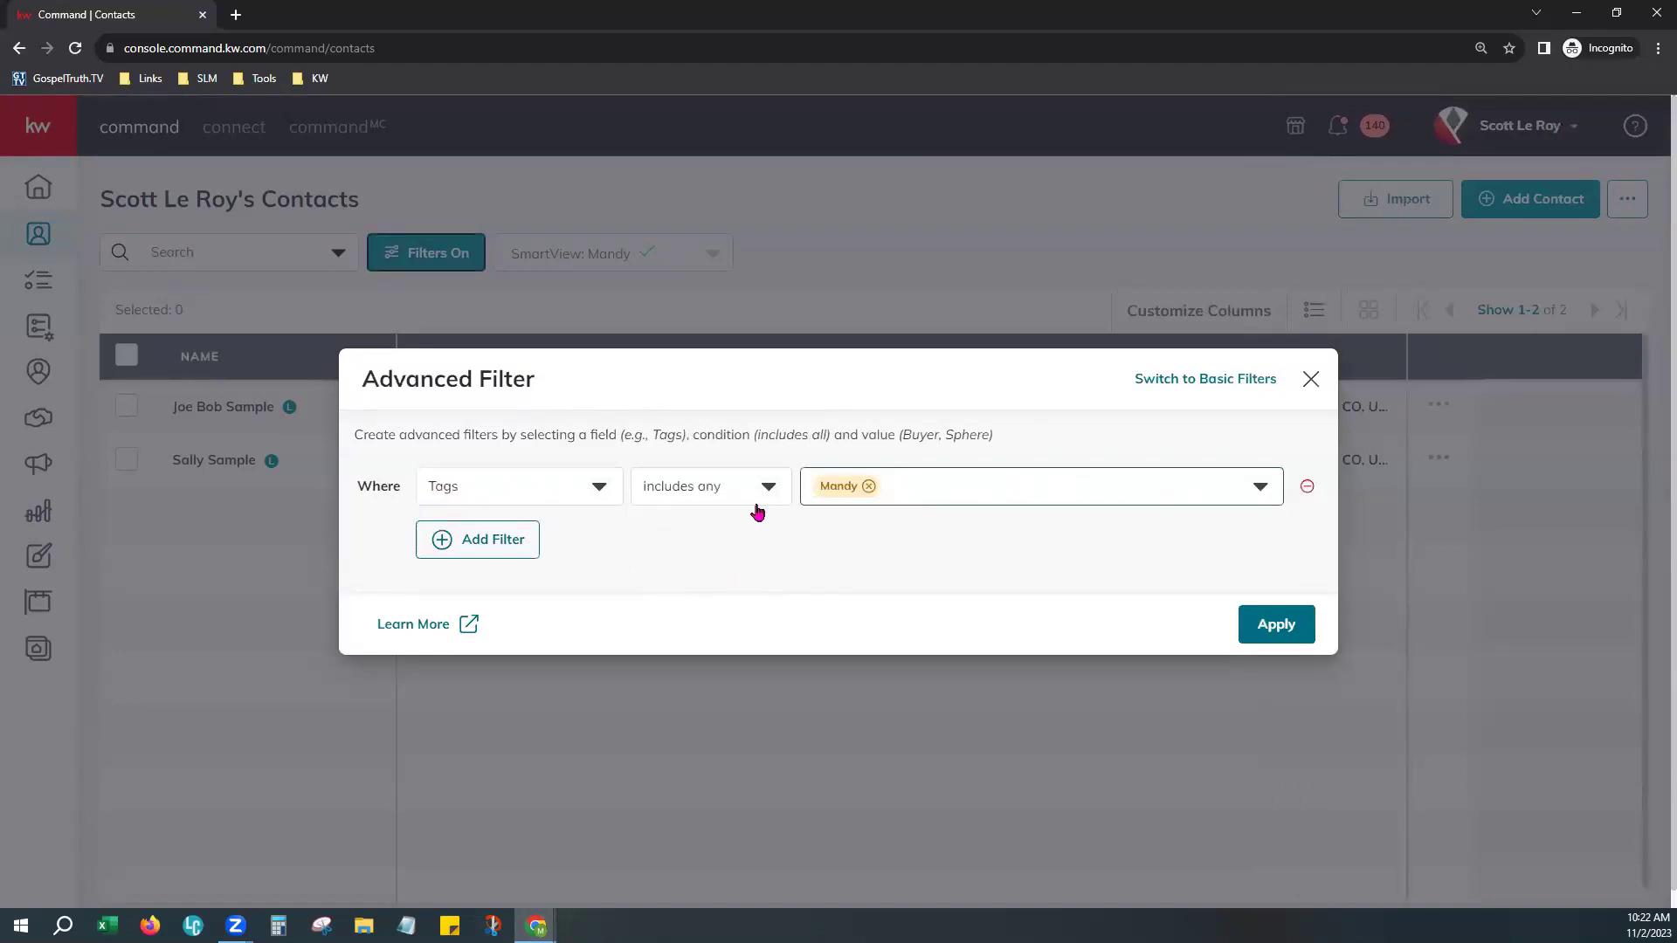
# Add a second condition to the advanced filter requiring that Birthday is not empty
pyautogui.click(480, 552)
pyautogui.click(529, 538)
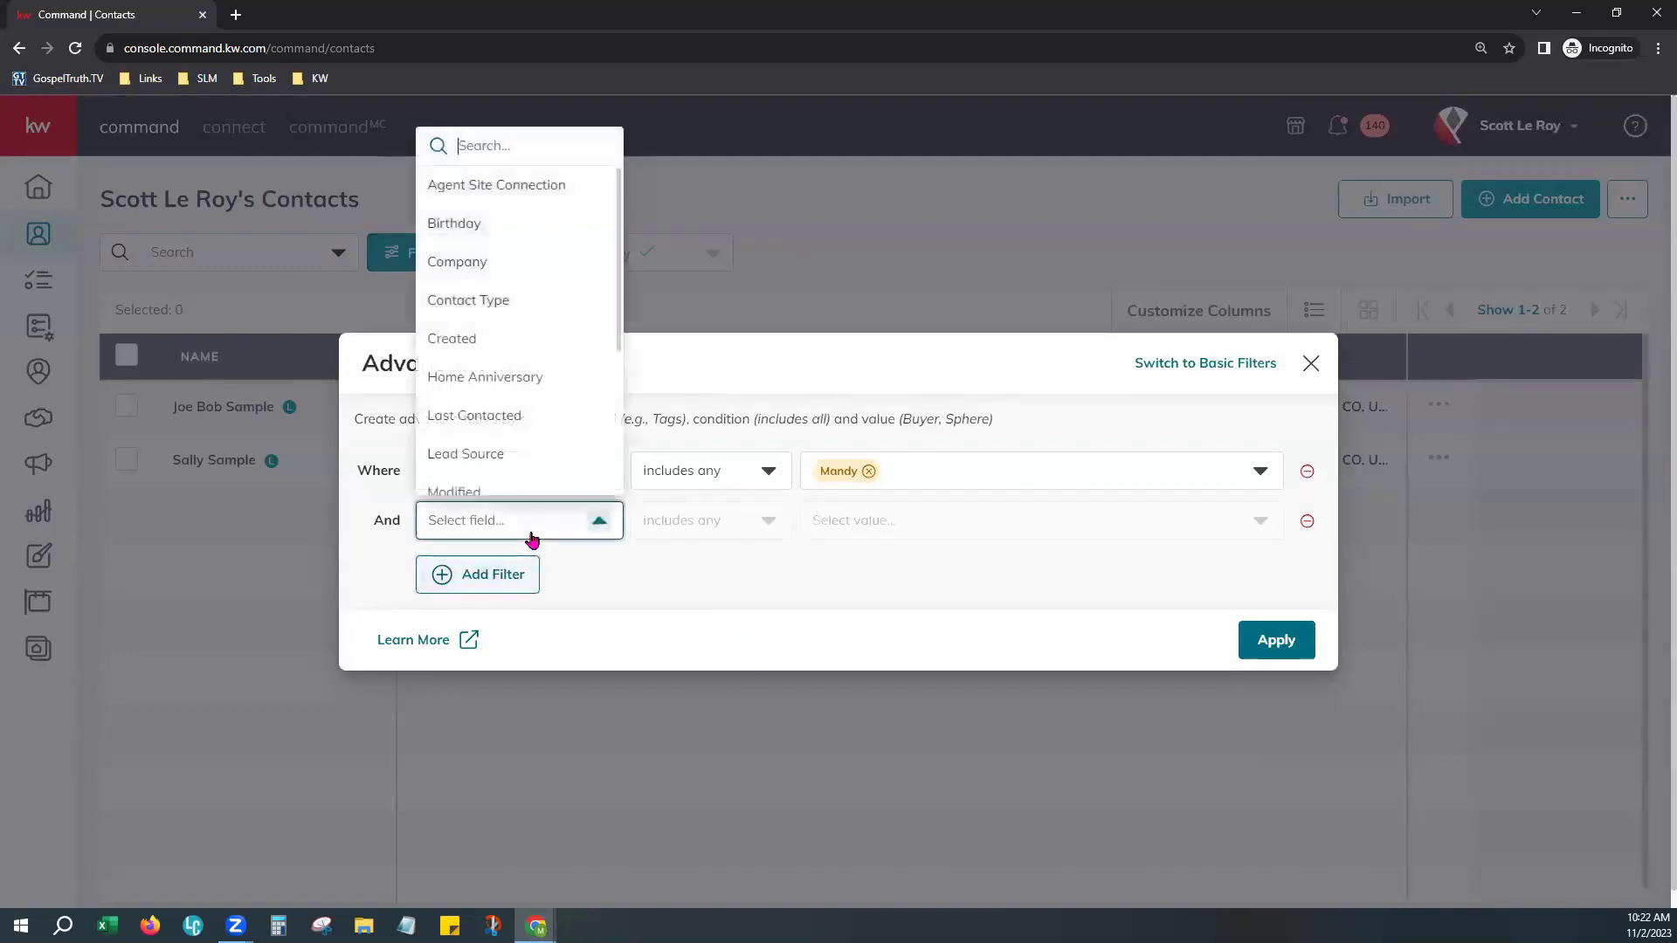
pyautogui.click(511, 229)
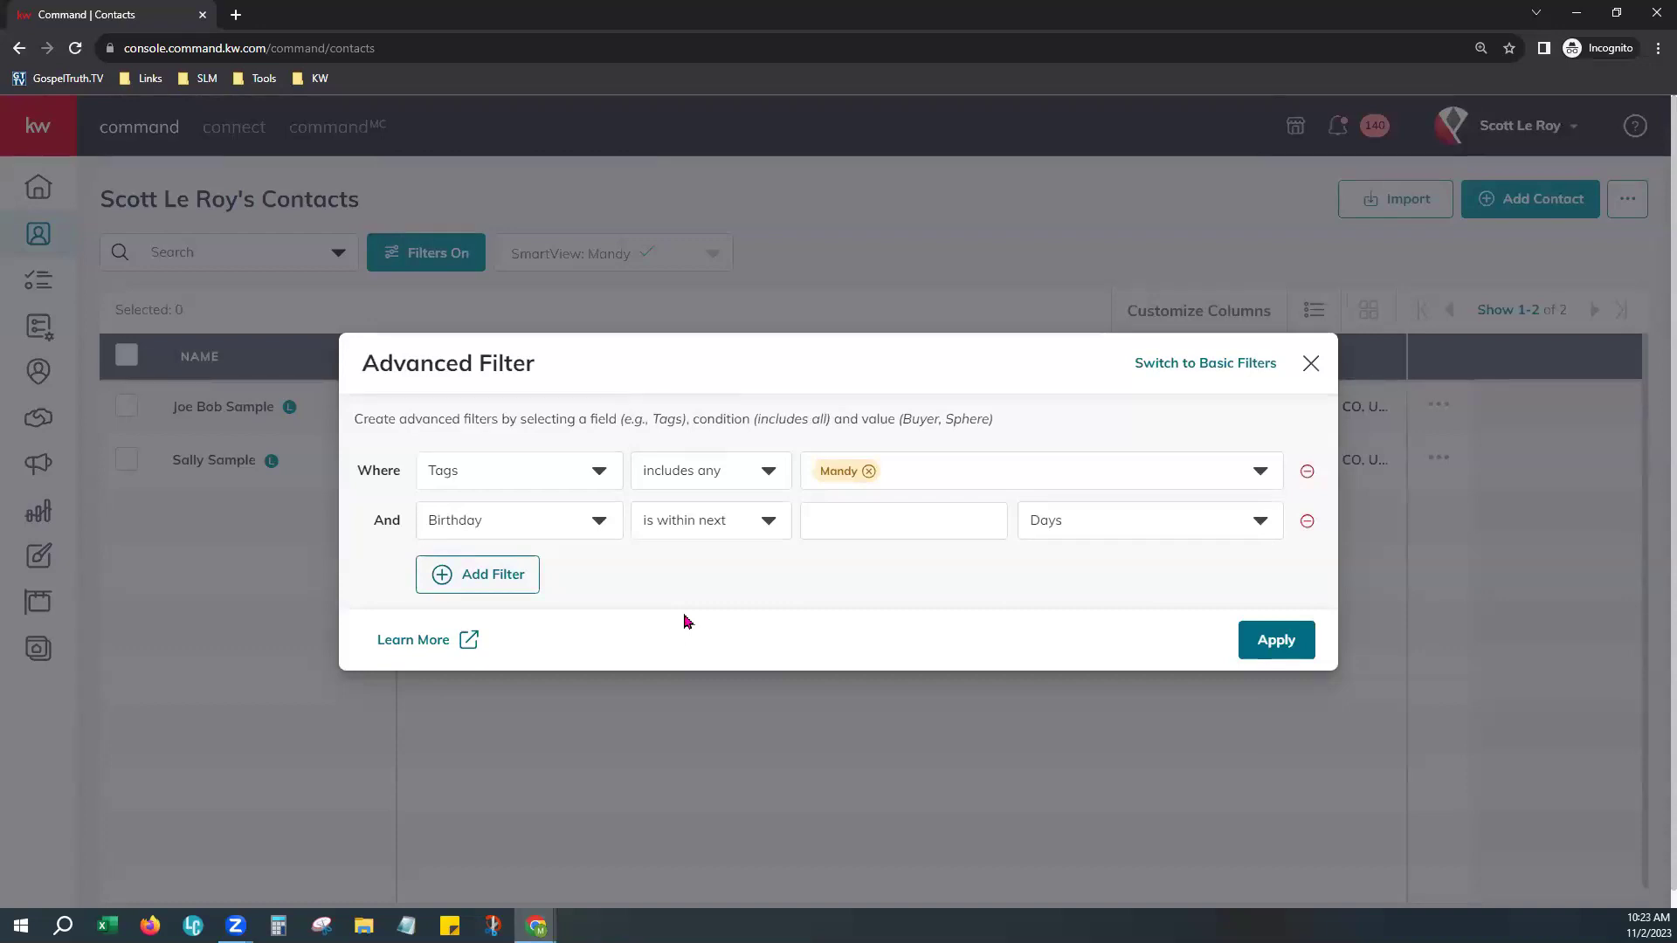
pyautogui.click(731, 522)
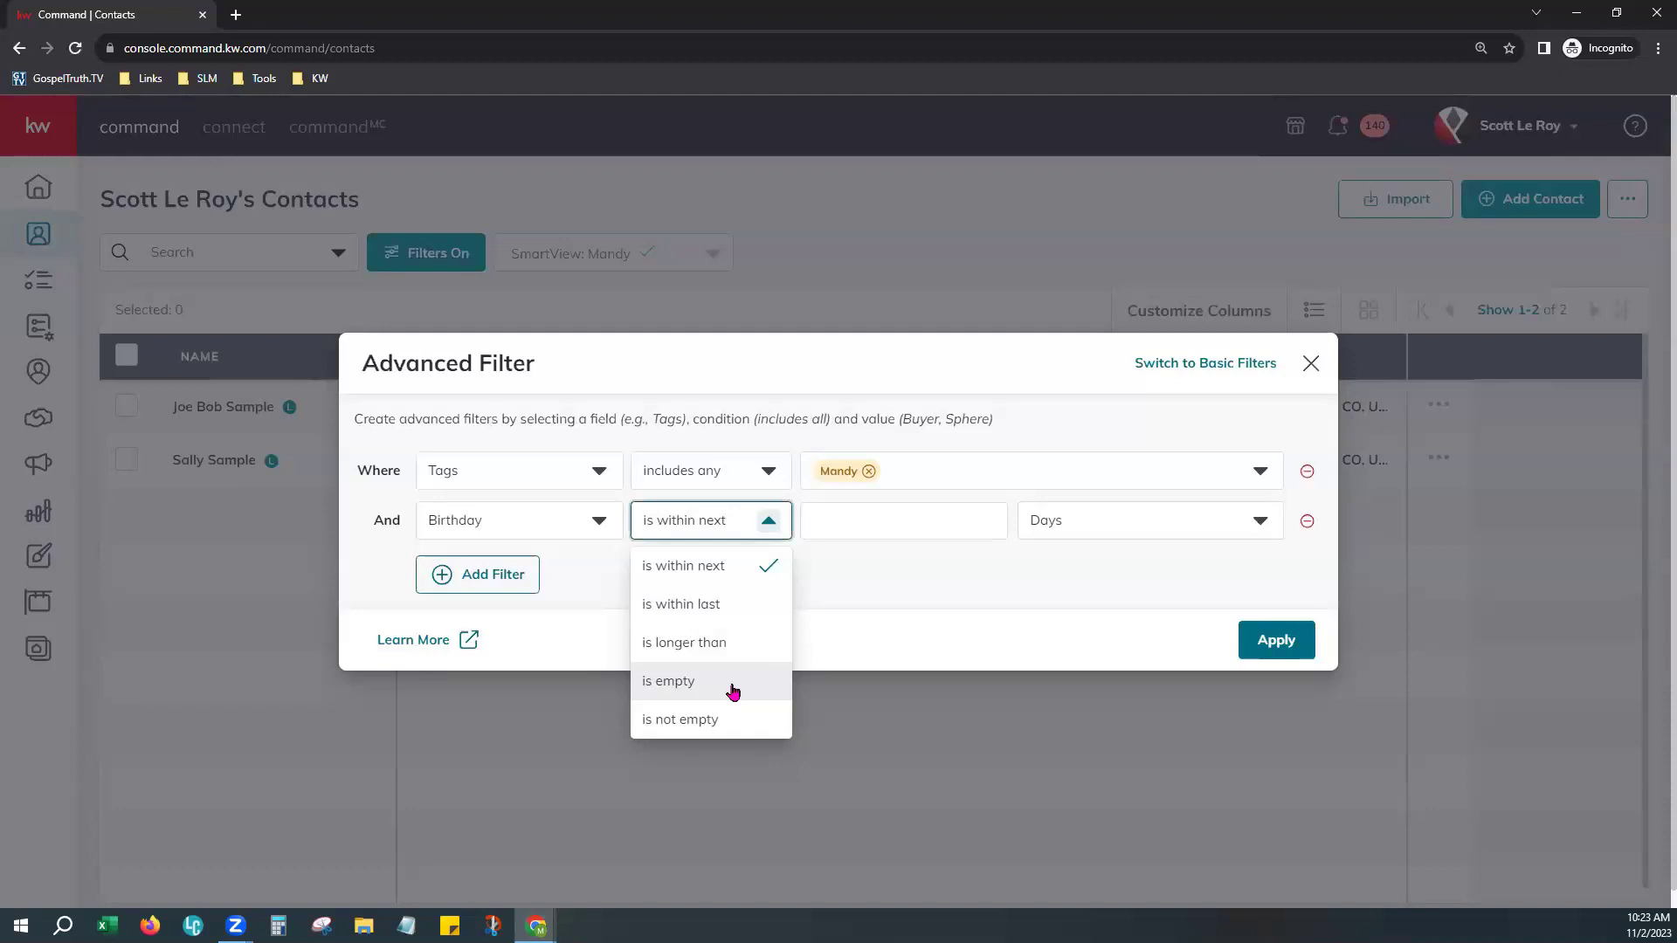
pyautogui.click(656, 723)
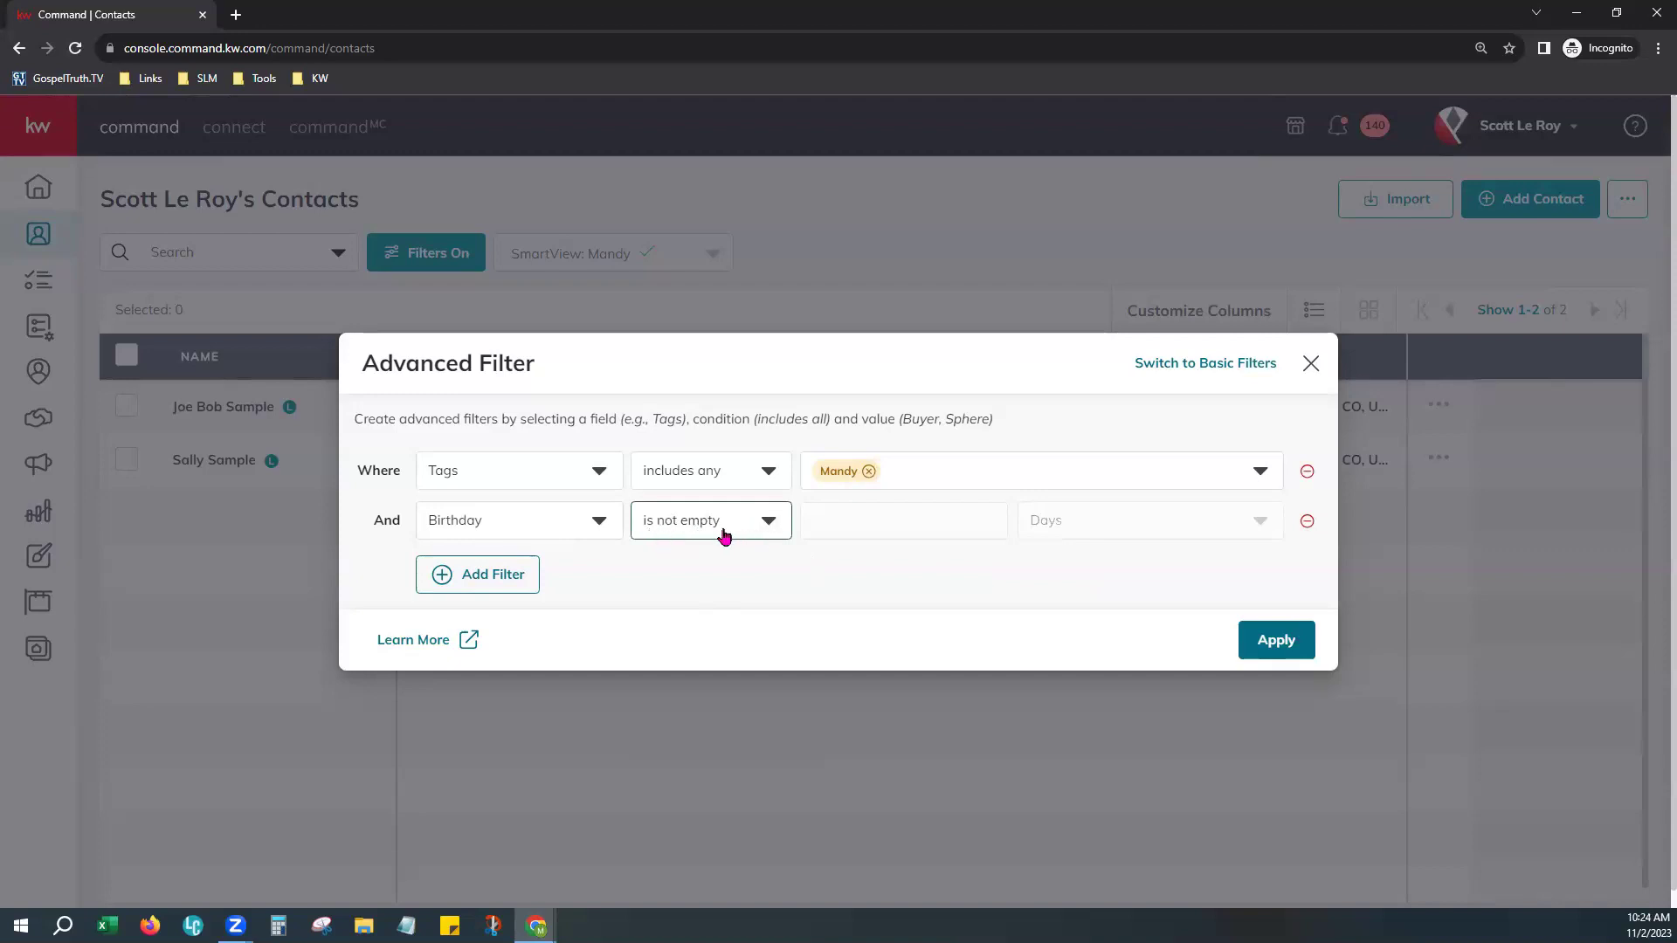
# Change the second filter condition to Tags, excludes any, with the Birthday tag as its value
pyautogui.click(592, 522)
pyautogui.scroll(-5, 541, 445)
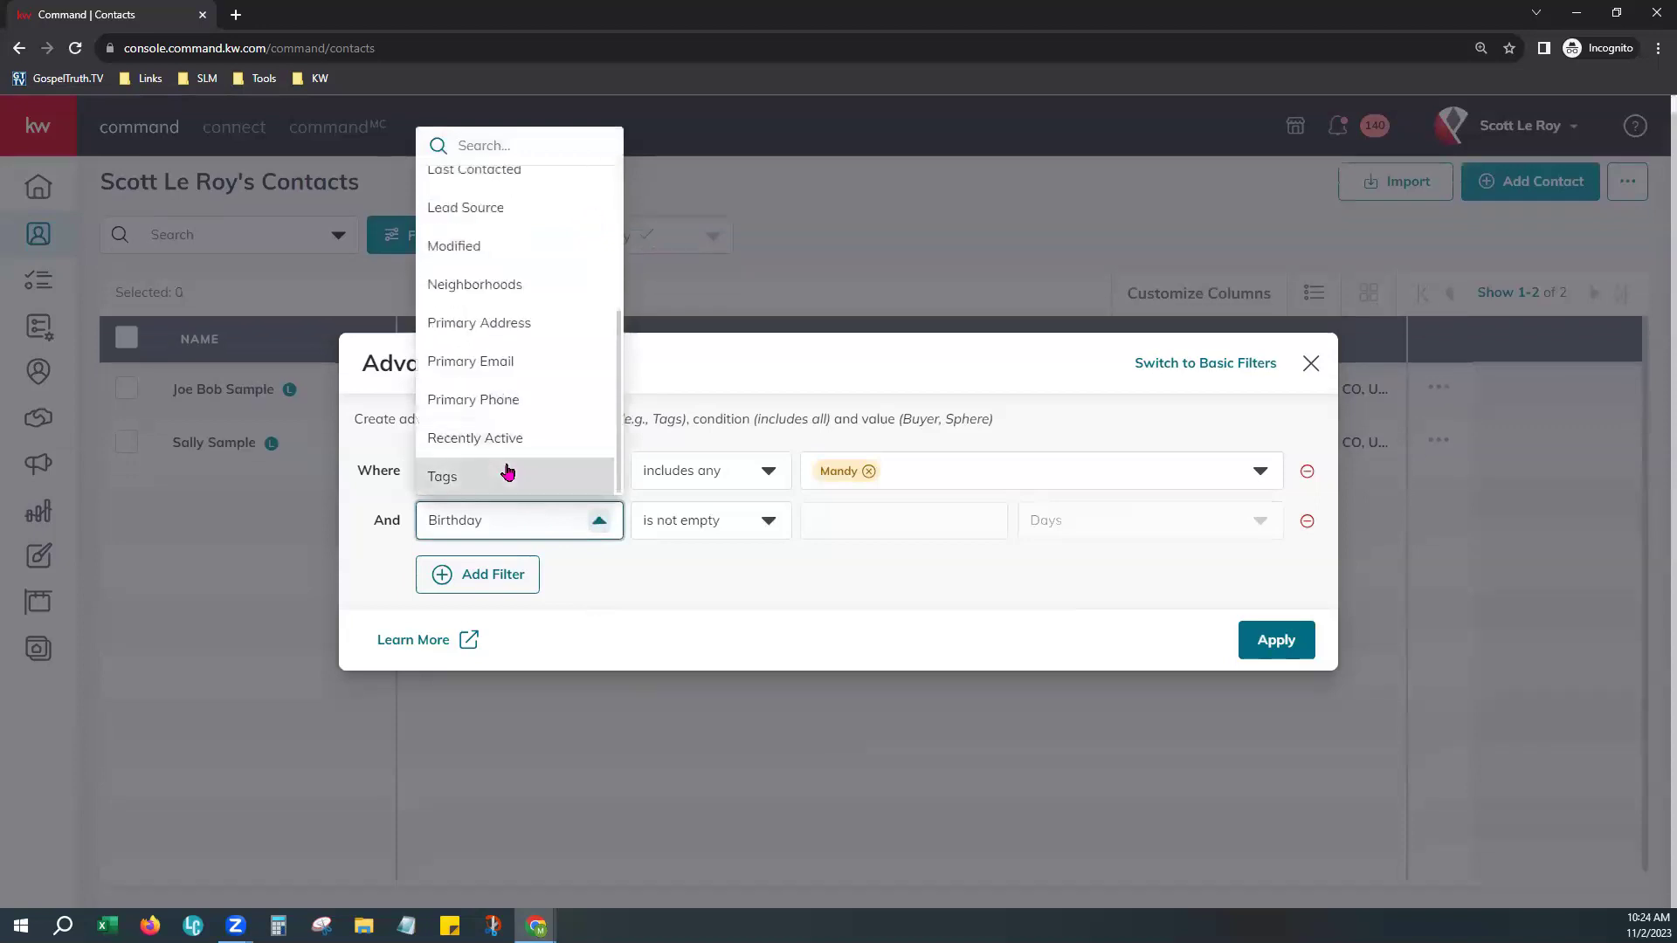
pyautogui.click(506, 474)
pyautogui.click(709, 533)
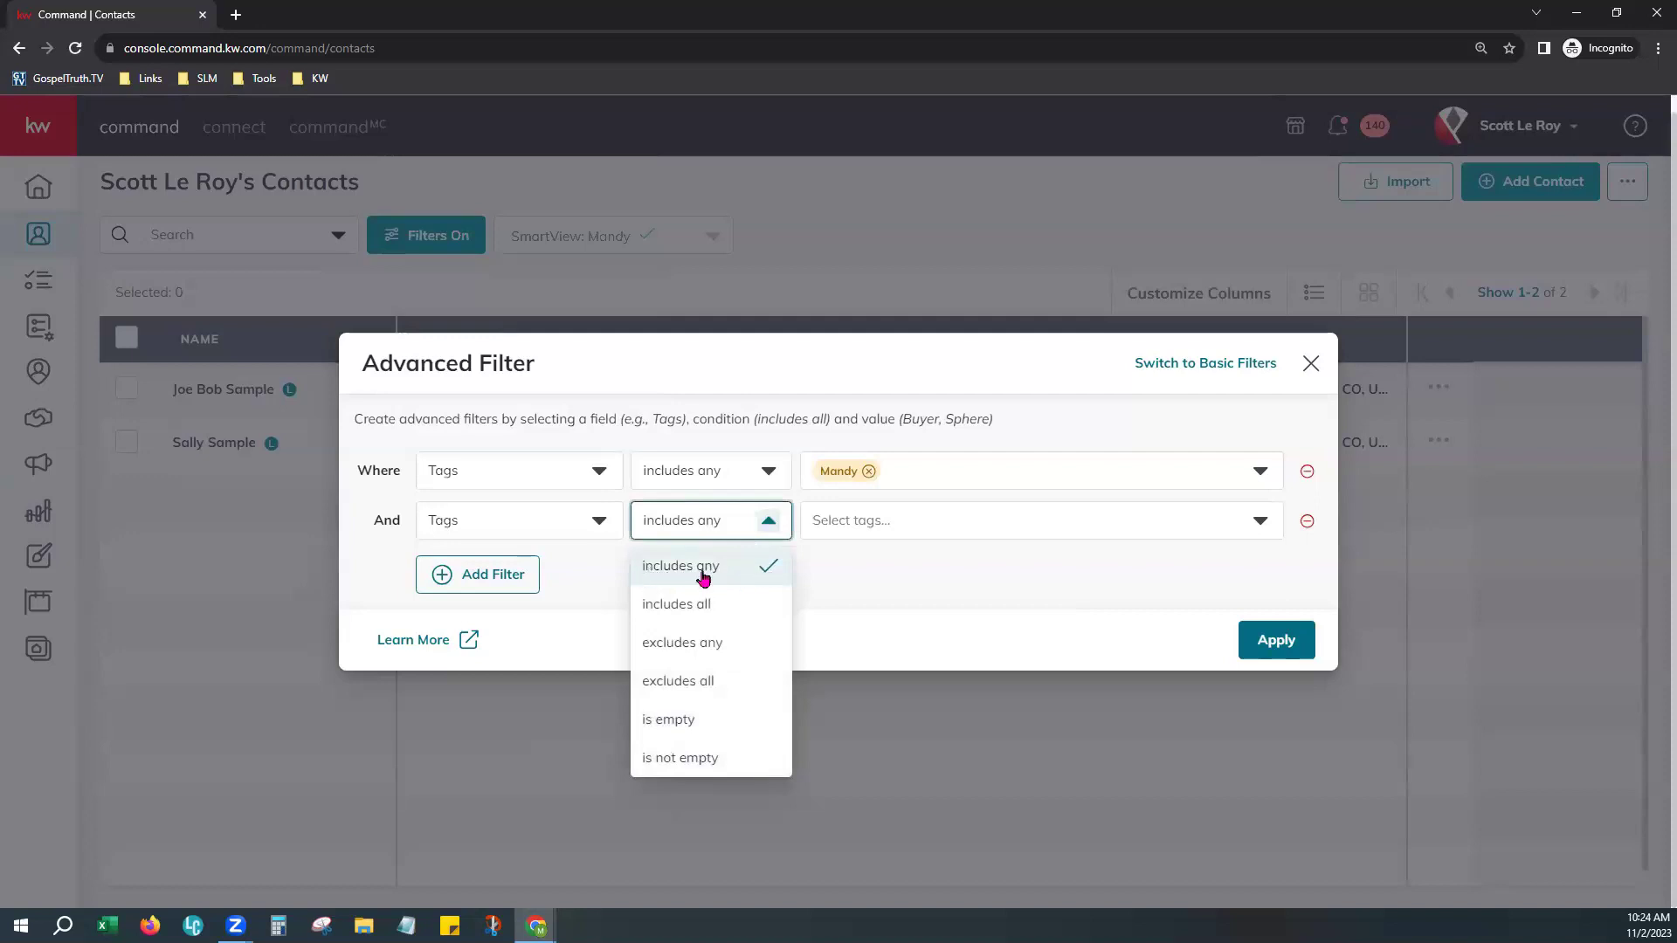
pyautogui.click(732, 572)
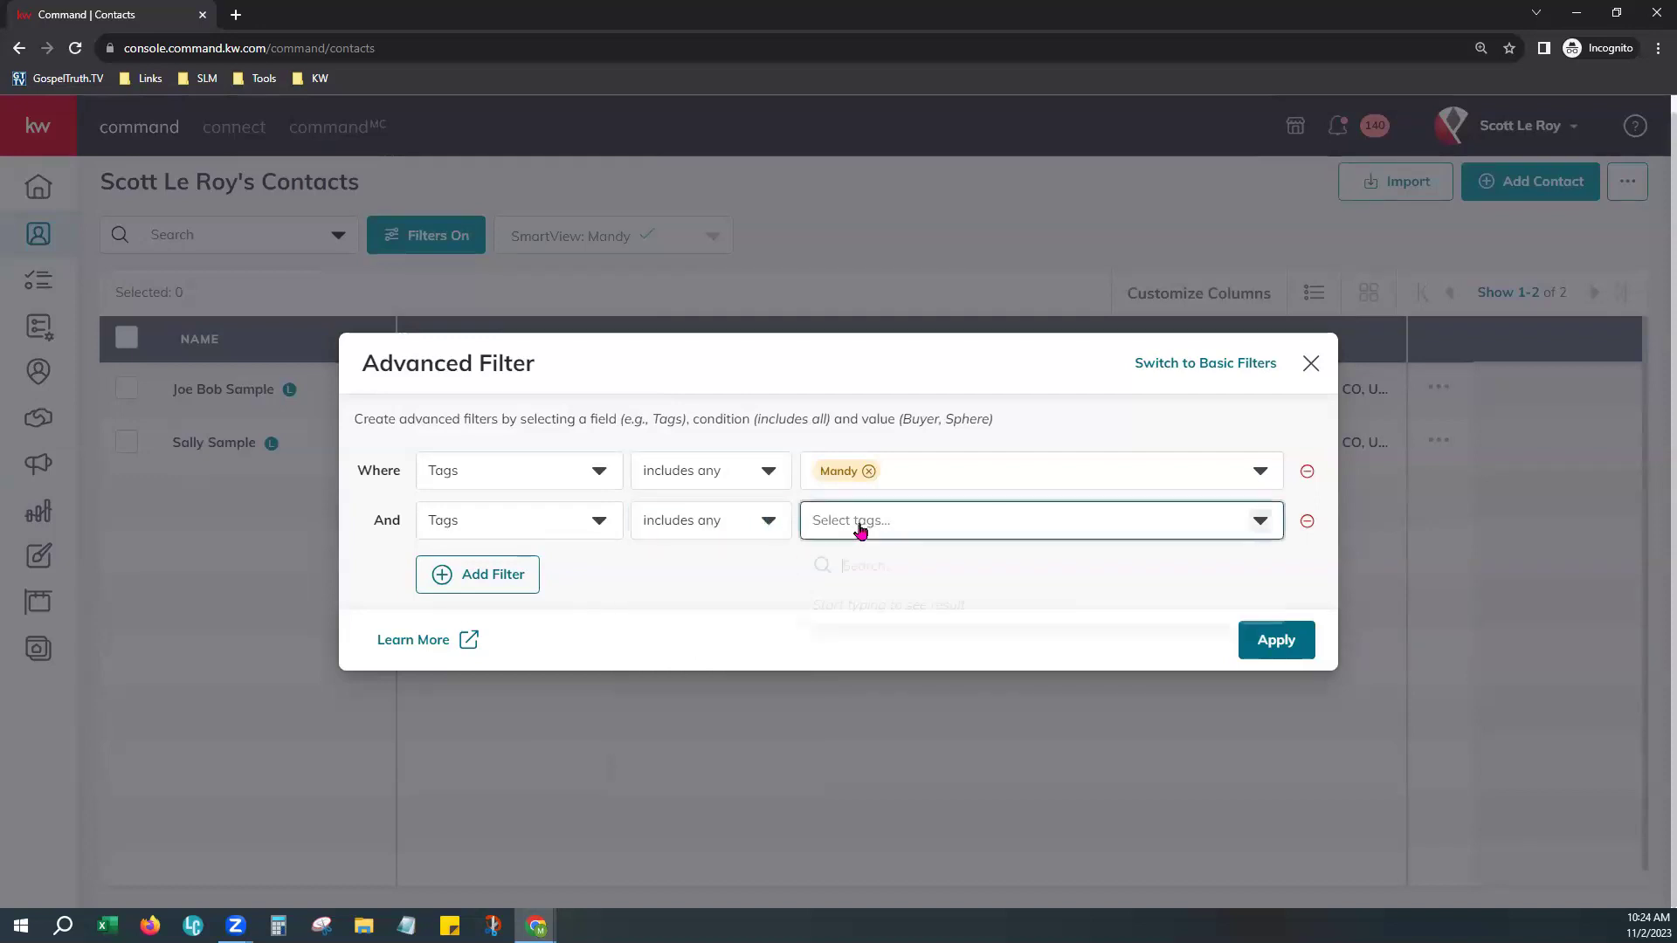
pyautogui.click(861, 524)
pyautogui.write('Birthday')
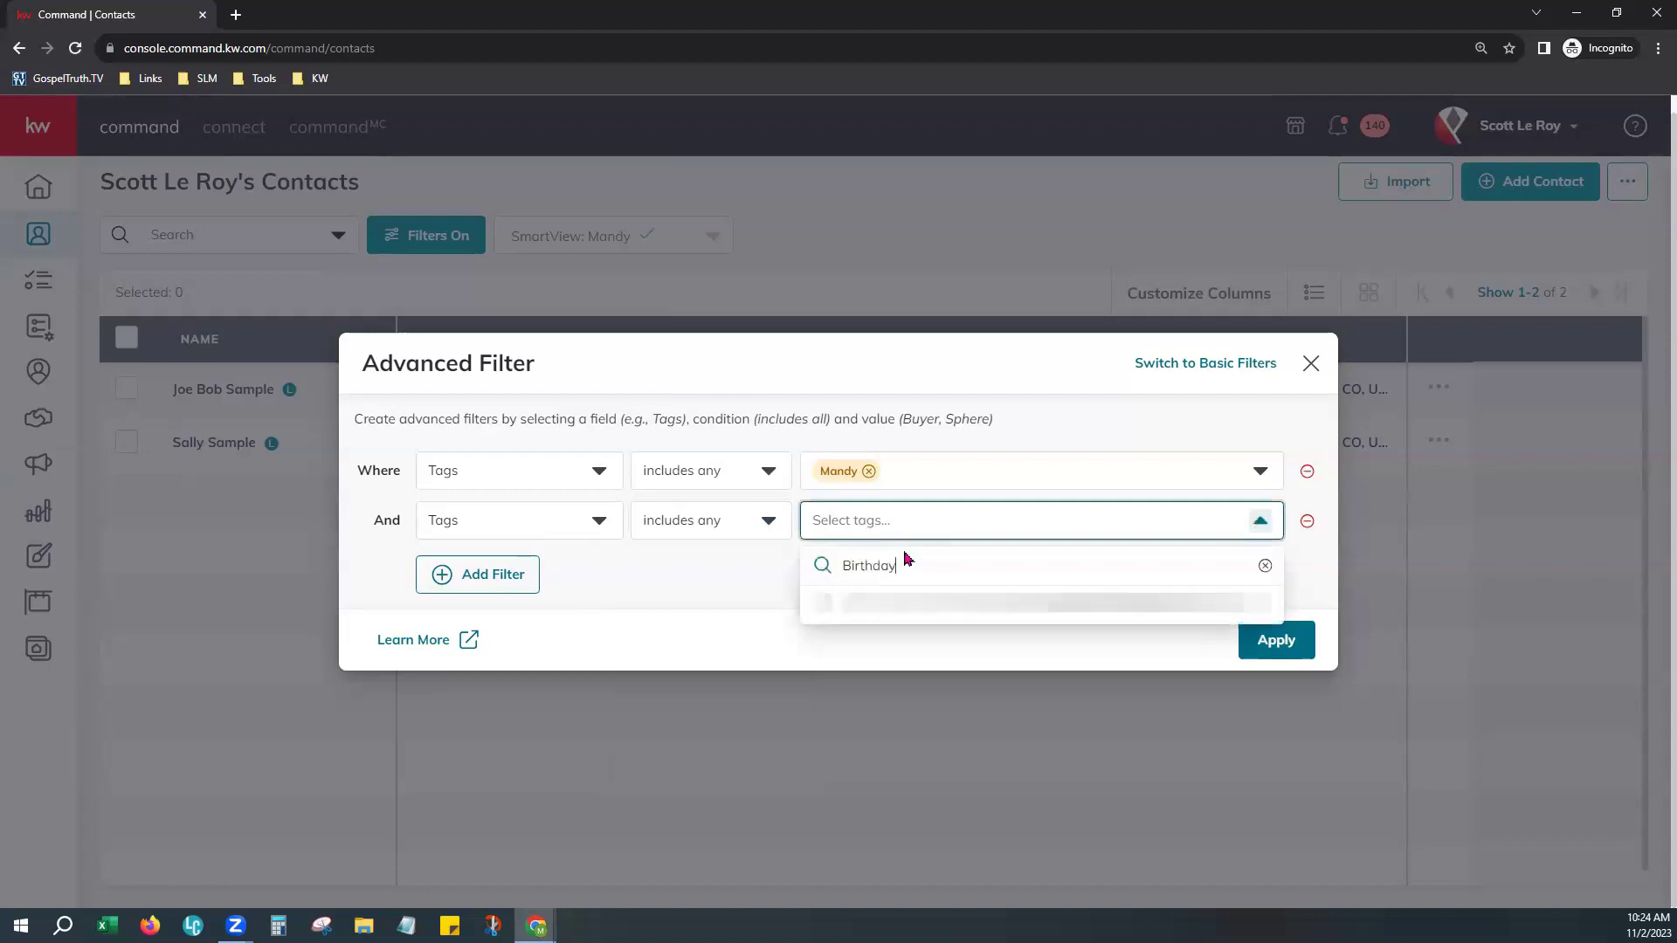
pyautogui.click(822, 605)
pyautogui.click(742, 603)
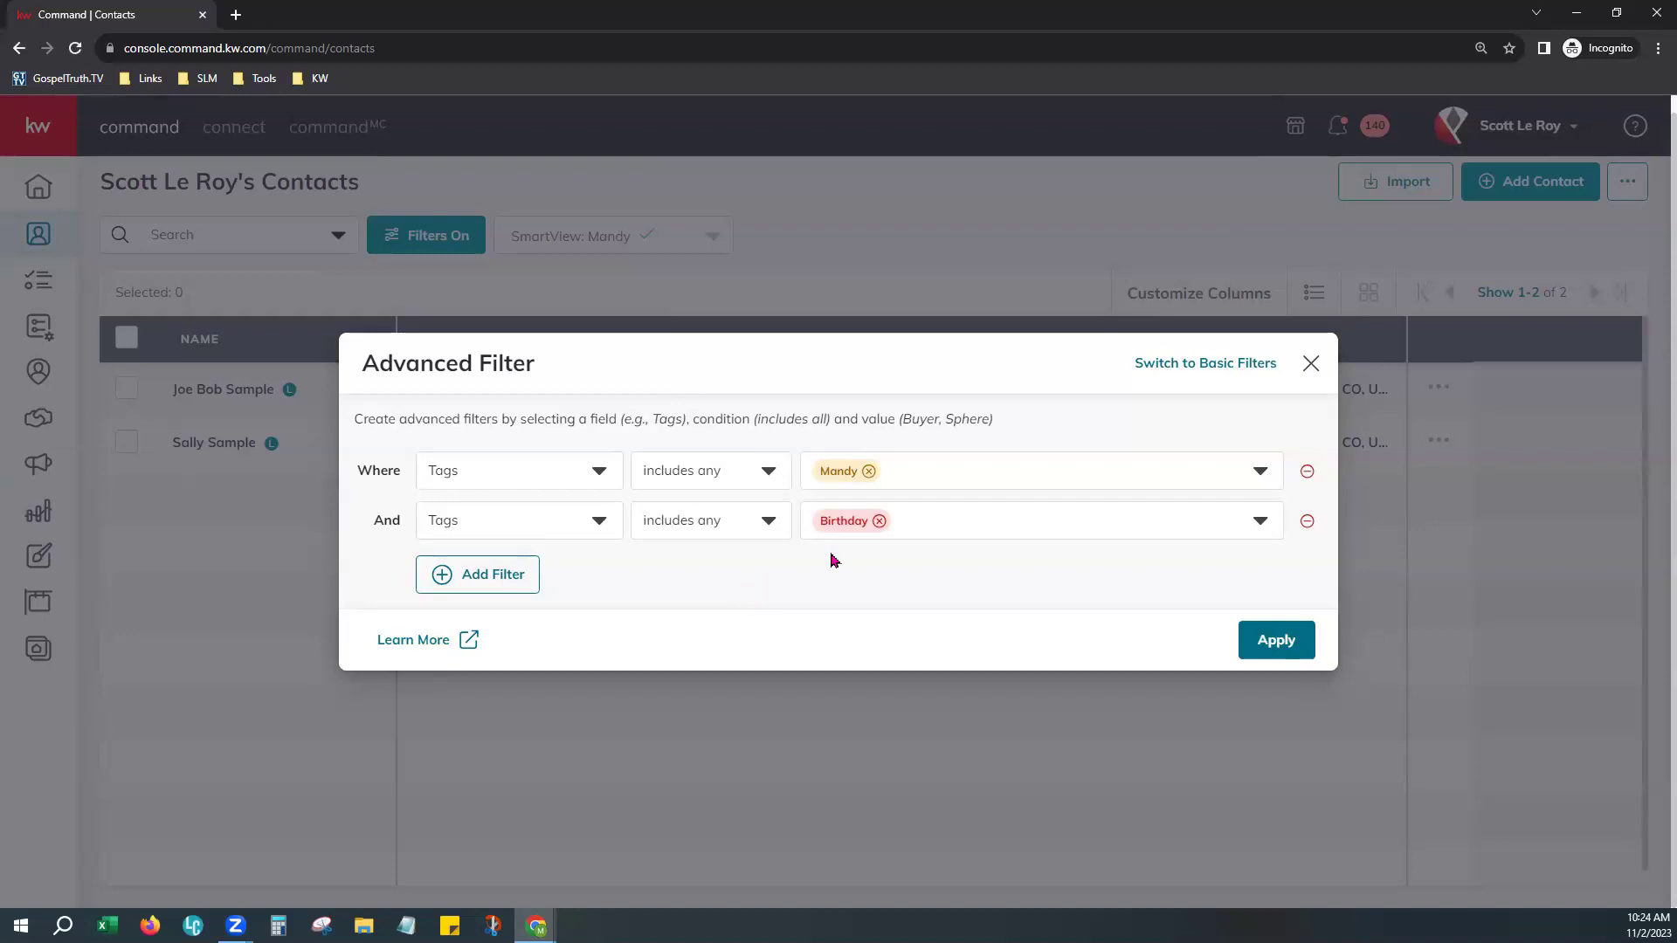
pyautogui.click(765, 524)
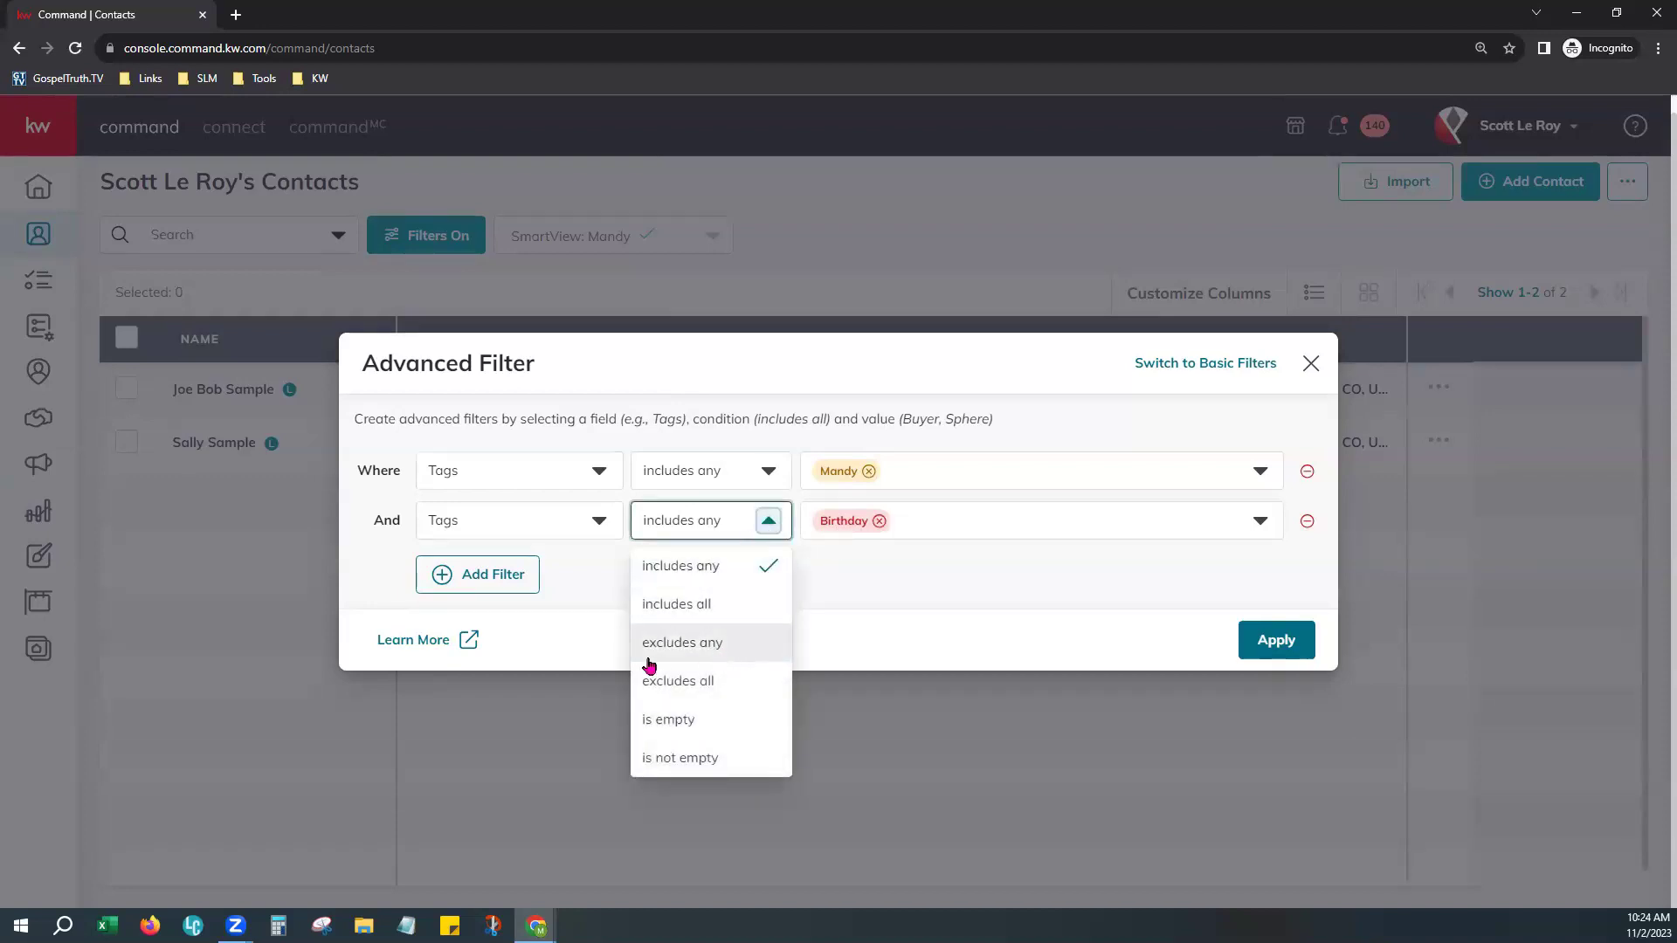
pyautogui.click(711, 647)
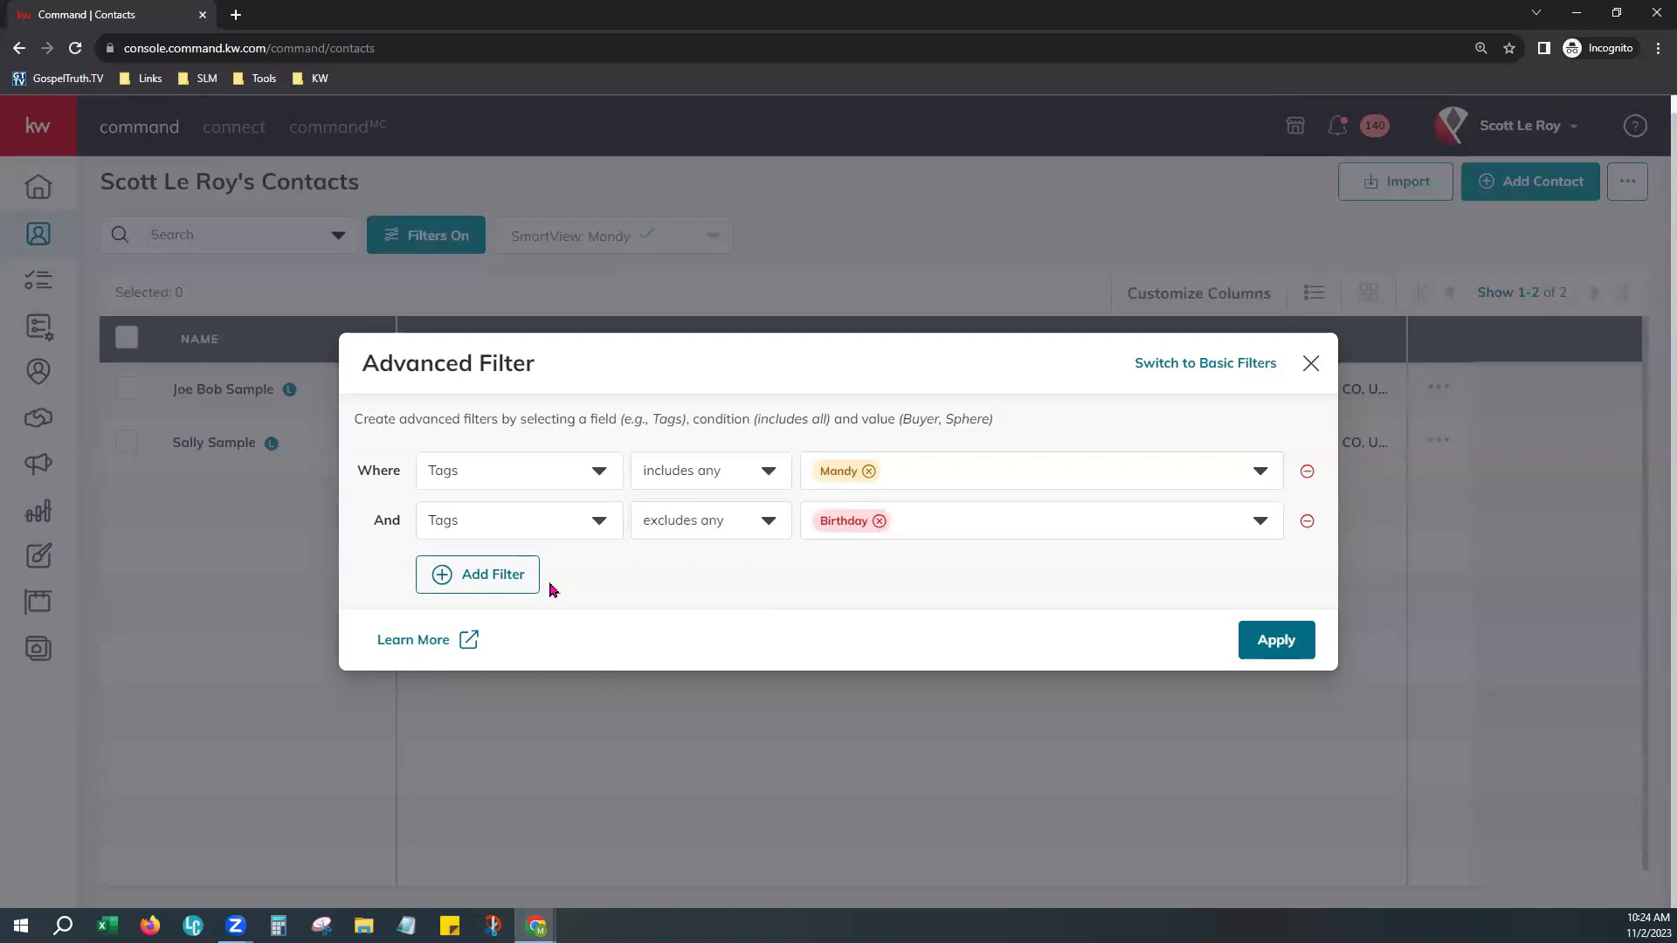
# Add a third filter condition requiring that Birthday is not empty, and apply the advanced filter to the contacts
pyautogui.click(493, 581)
pyautogui.click(502, 568)
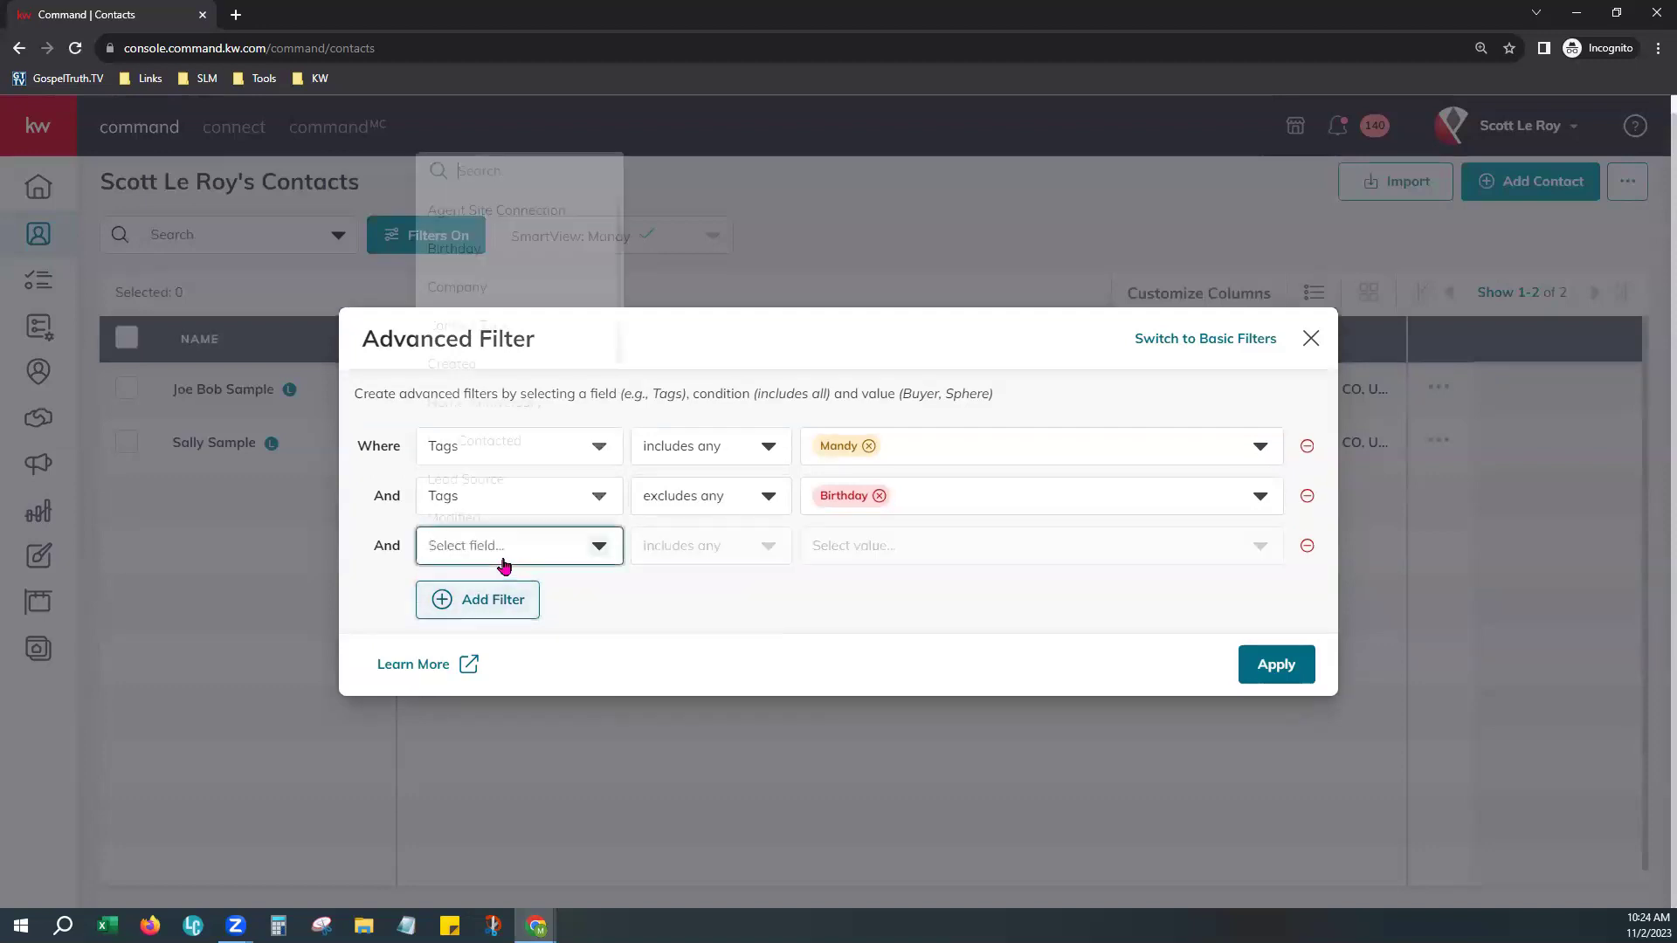
pyautogui.click(476, 247)
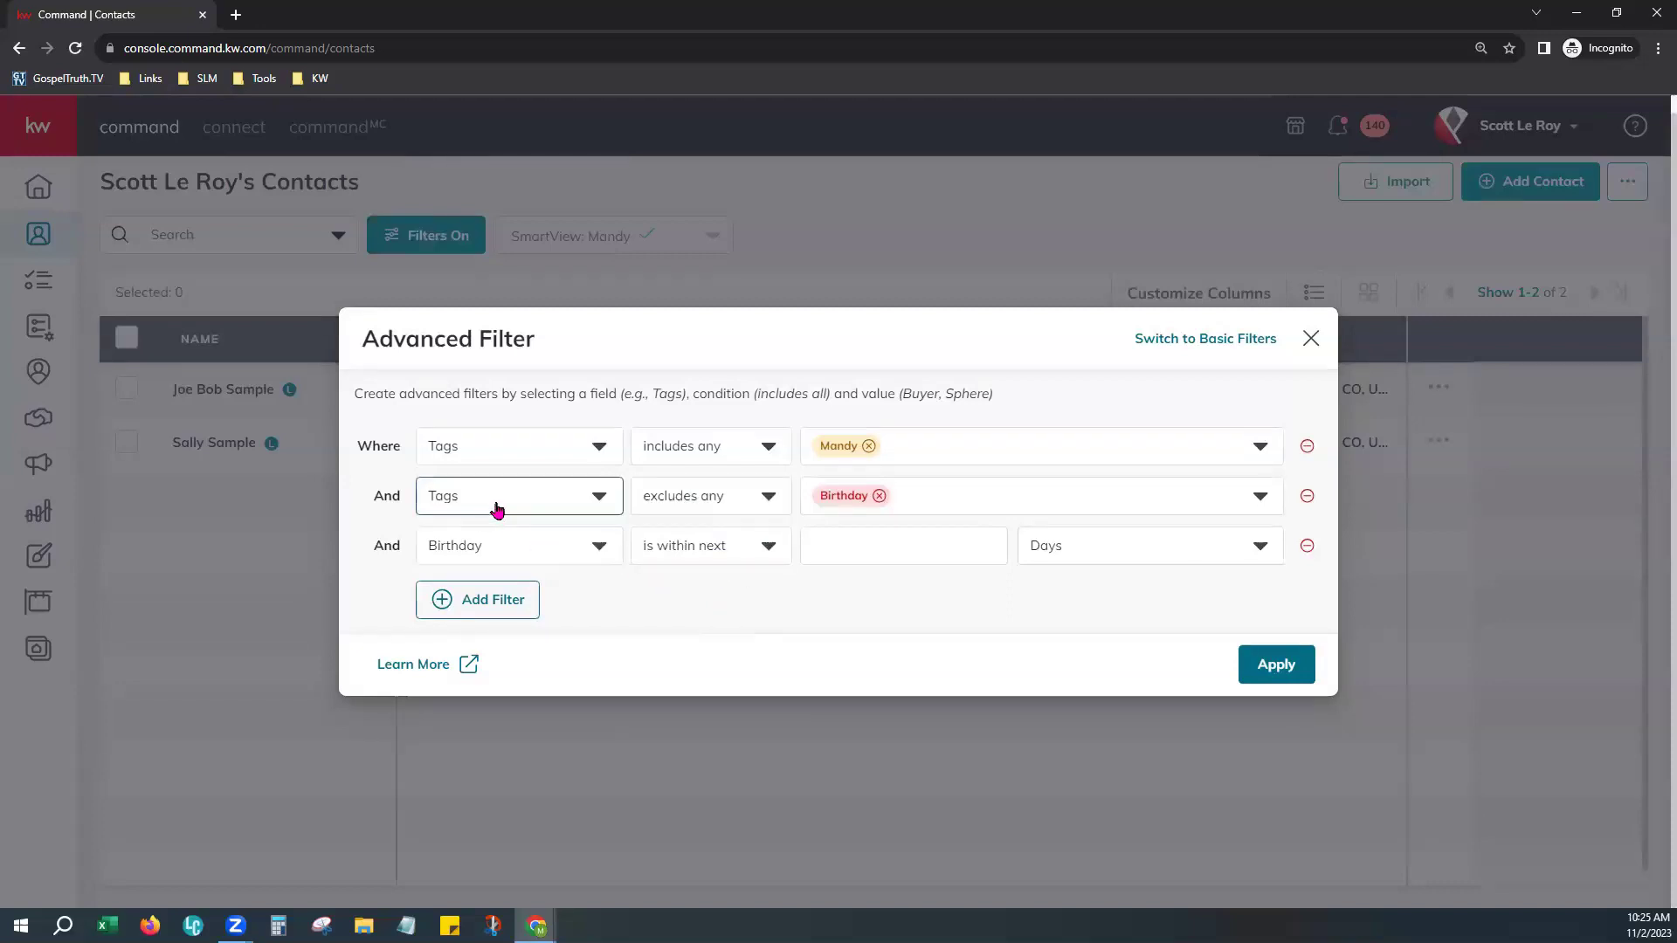
pyautogui.moveTo(820, 494); pyautogui.dragTo(856, 522)
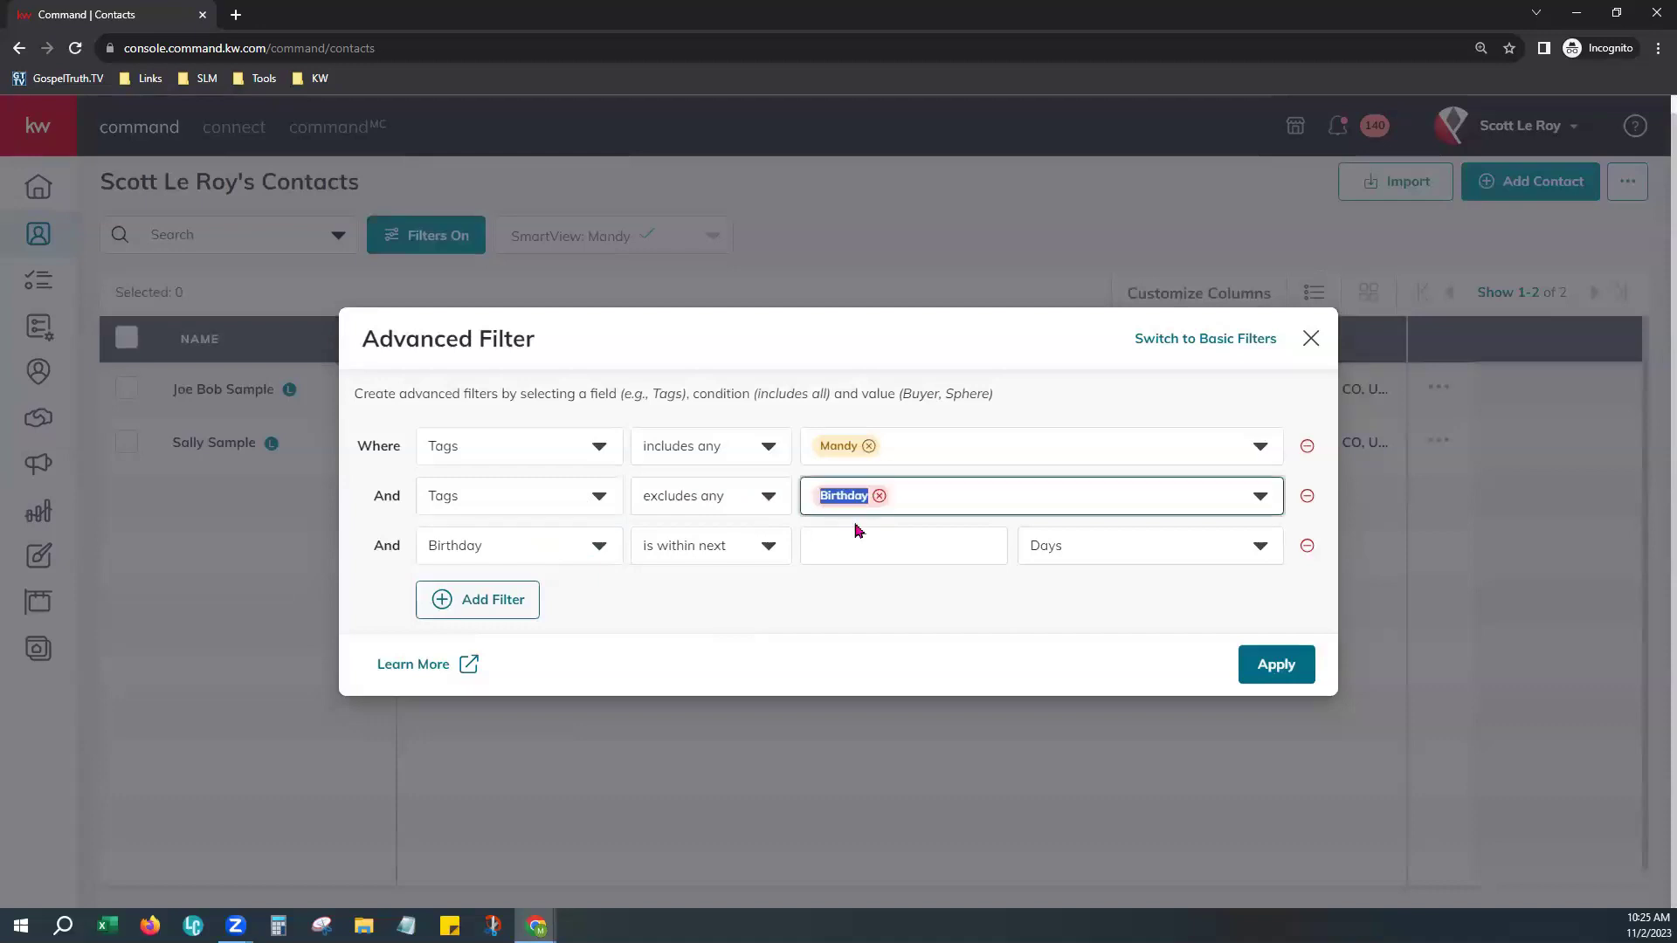
pyautogui.click(905, 513)
pyautogui.click(873, 614)
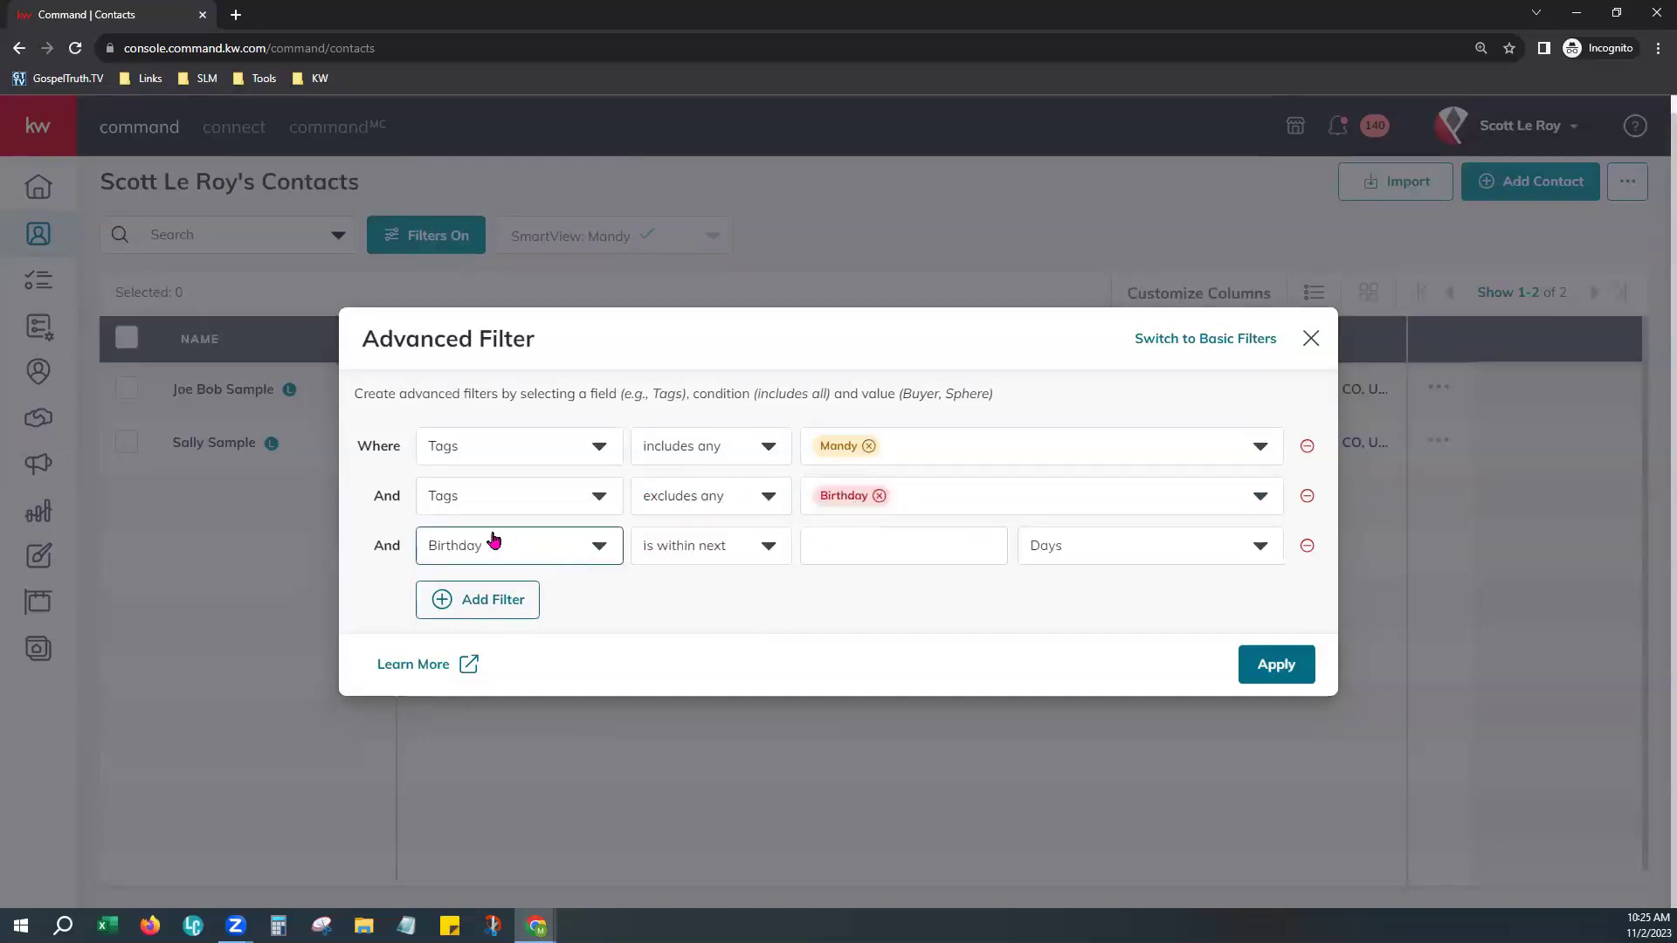
pyautogui.click(772, 555)
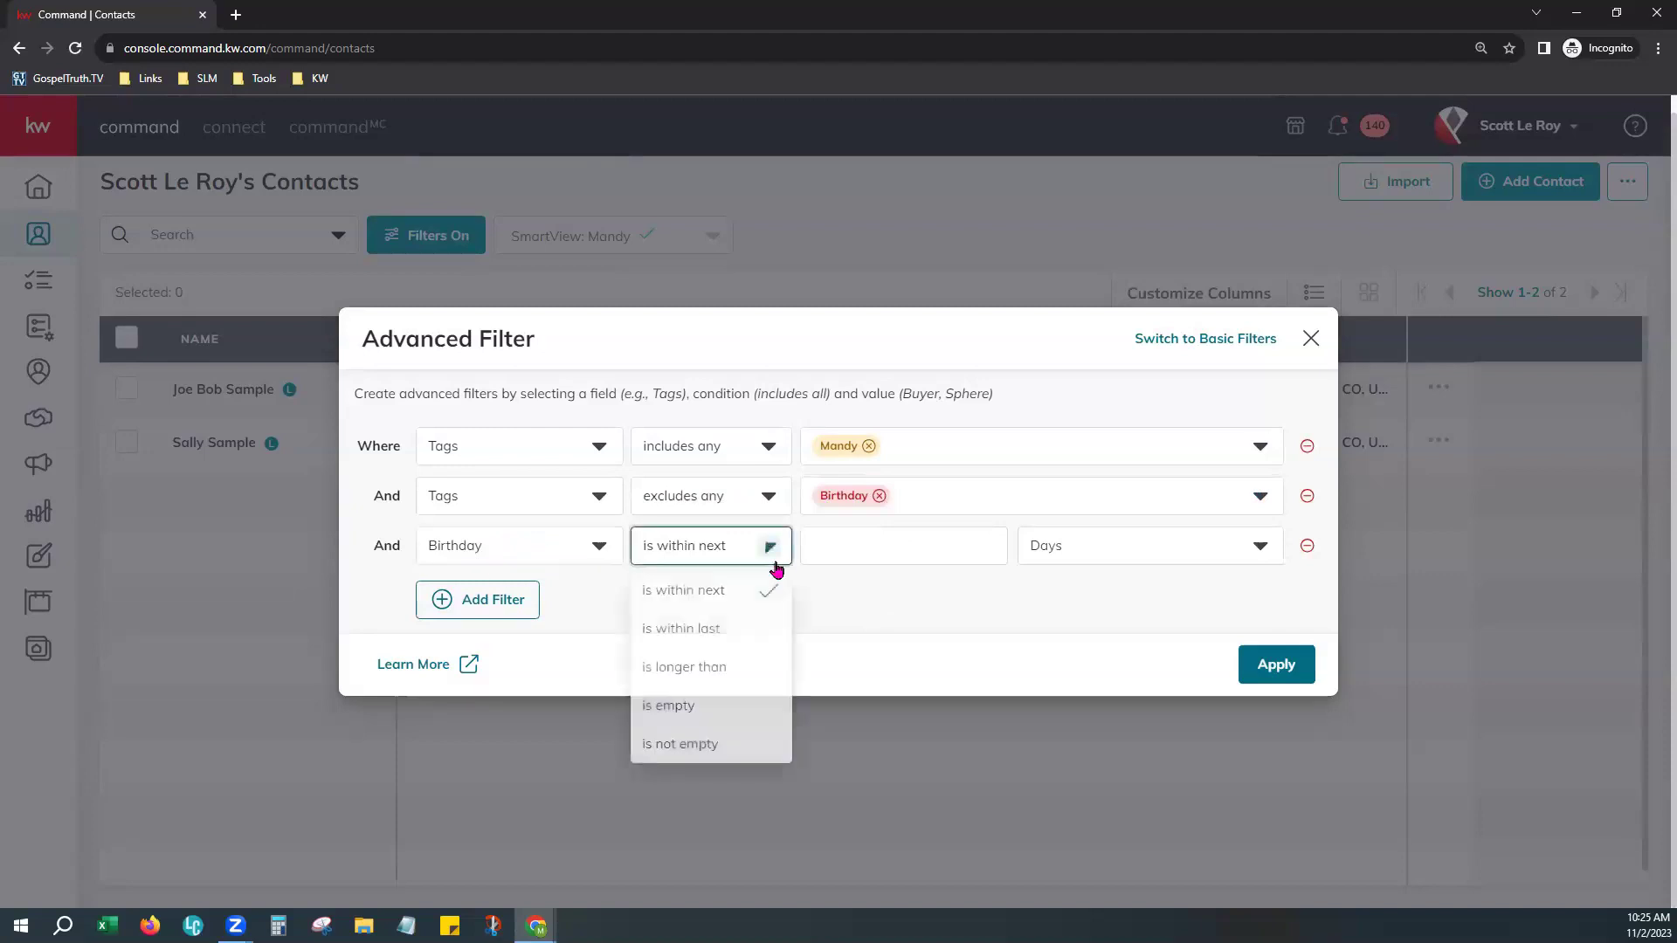
pyautogui.click(689, 745)
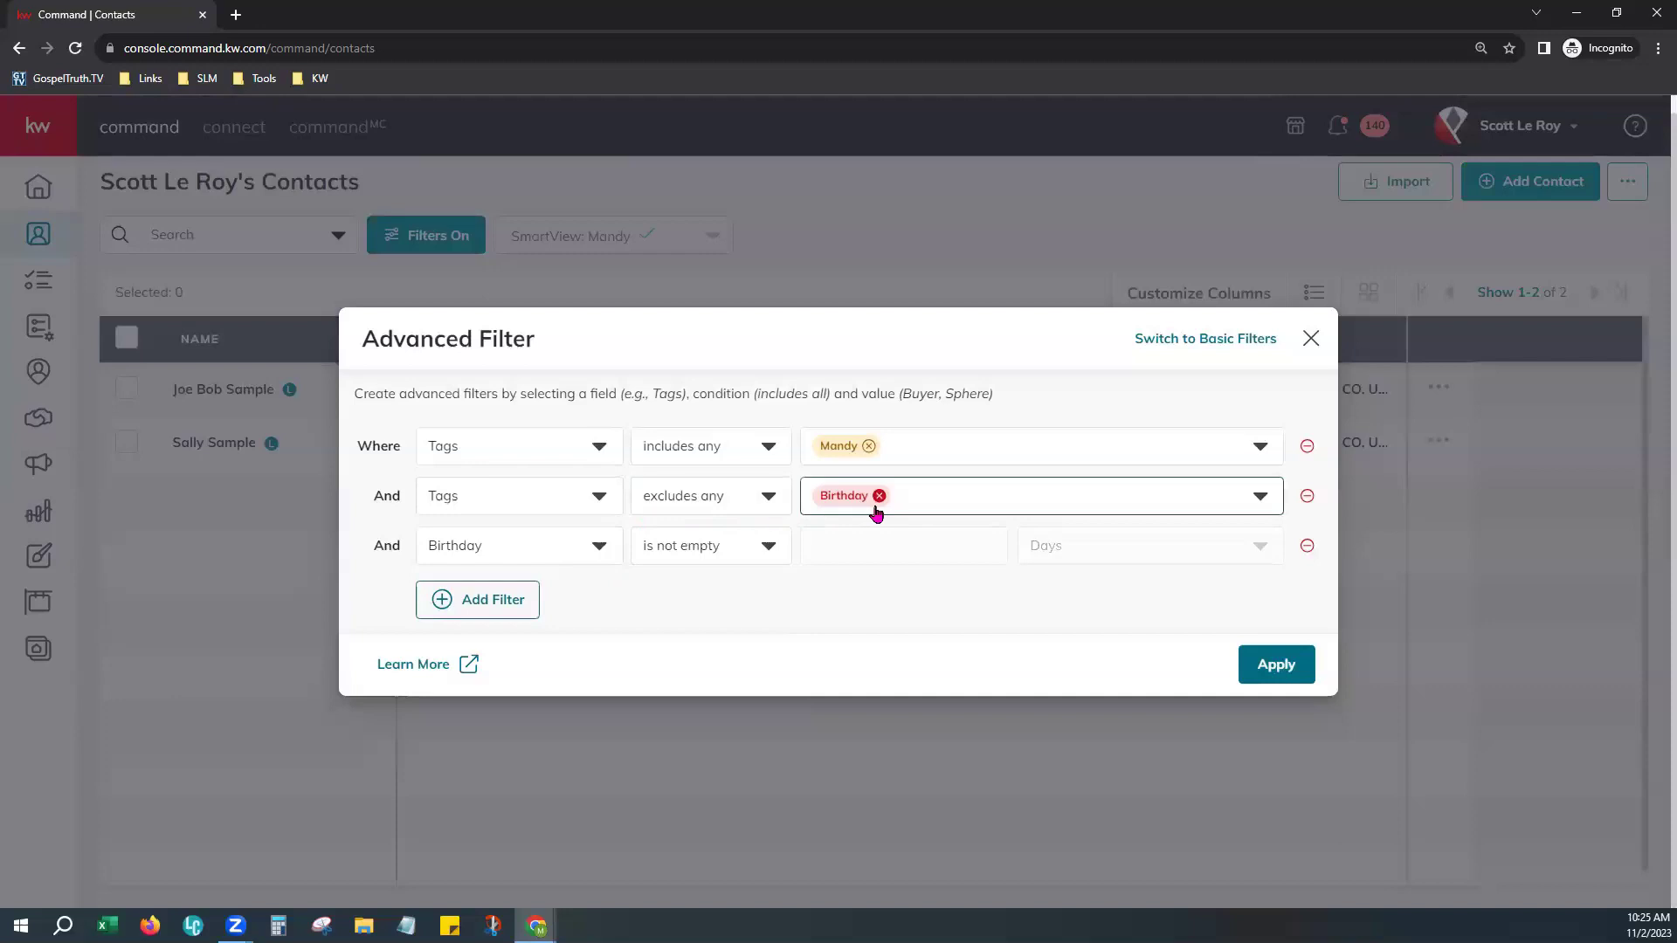
pyautogui.click(1272, 668)
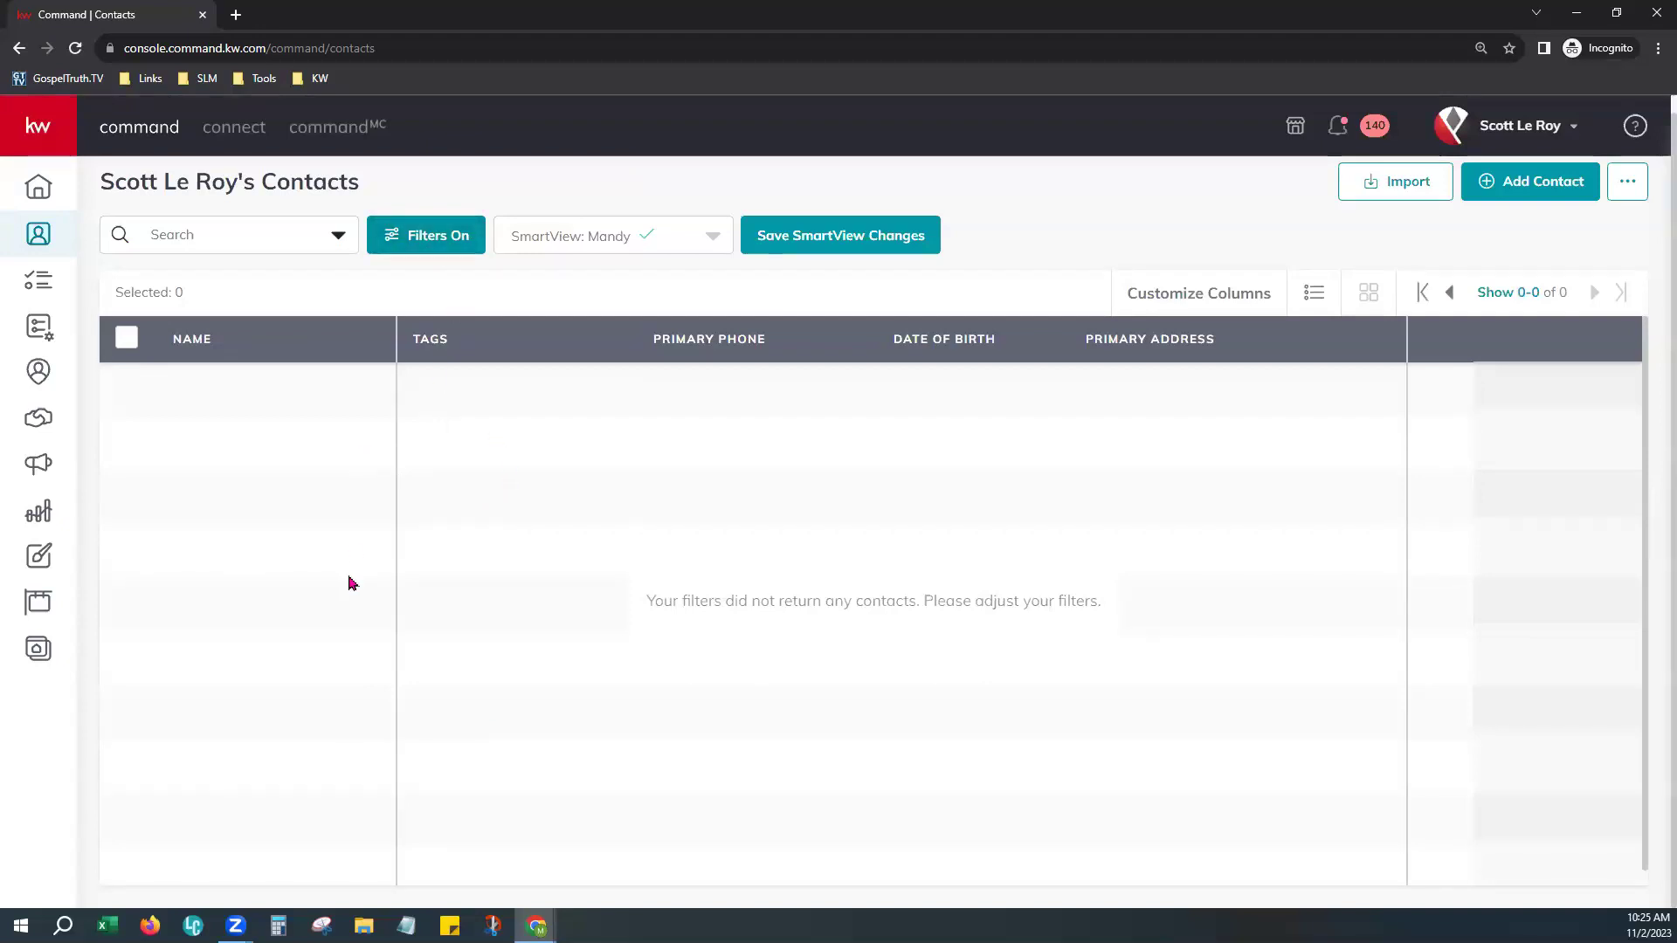
# Remove the Birthday tag exclusion and the Birthday is not empty condition from the advanced filter, and apply it
pyautogui.click(423, 228)
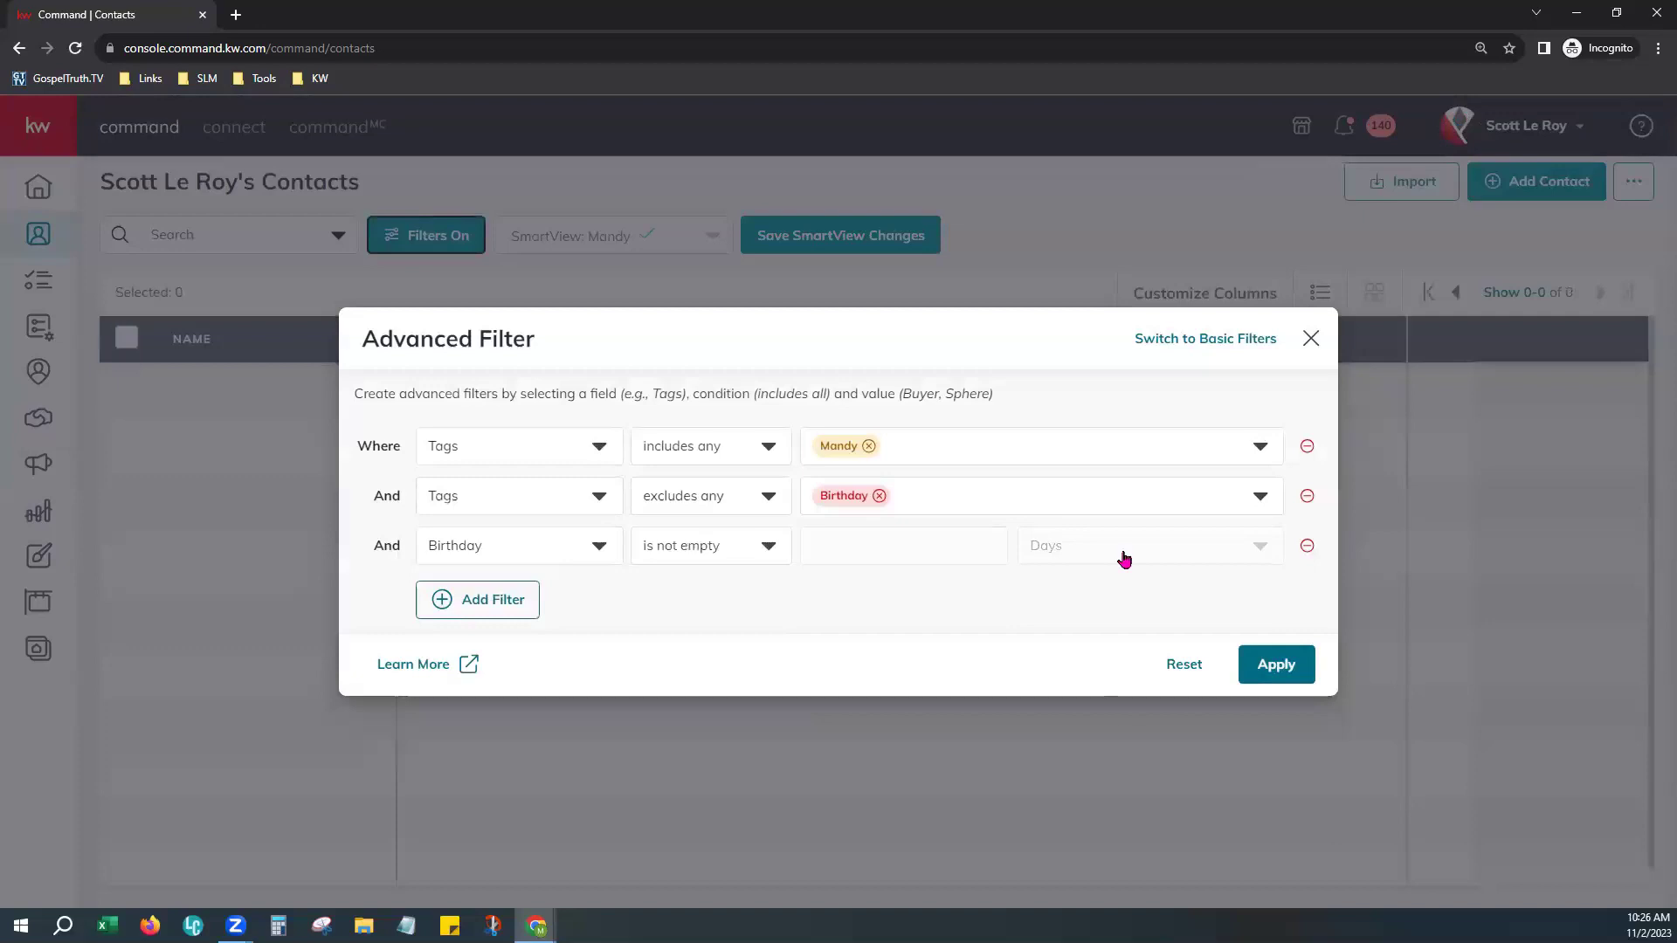
pyautogui.click(1306, 492)
pyautogui.click(1306, 522)
pyautogui.click(1268, 640)
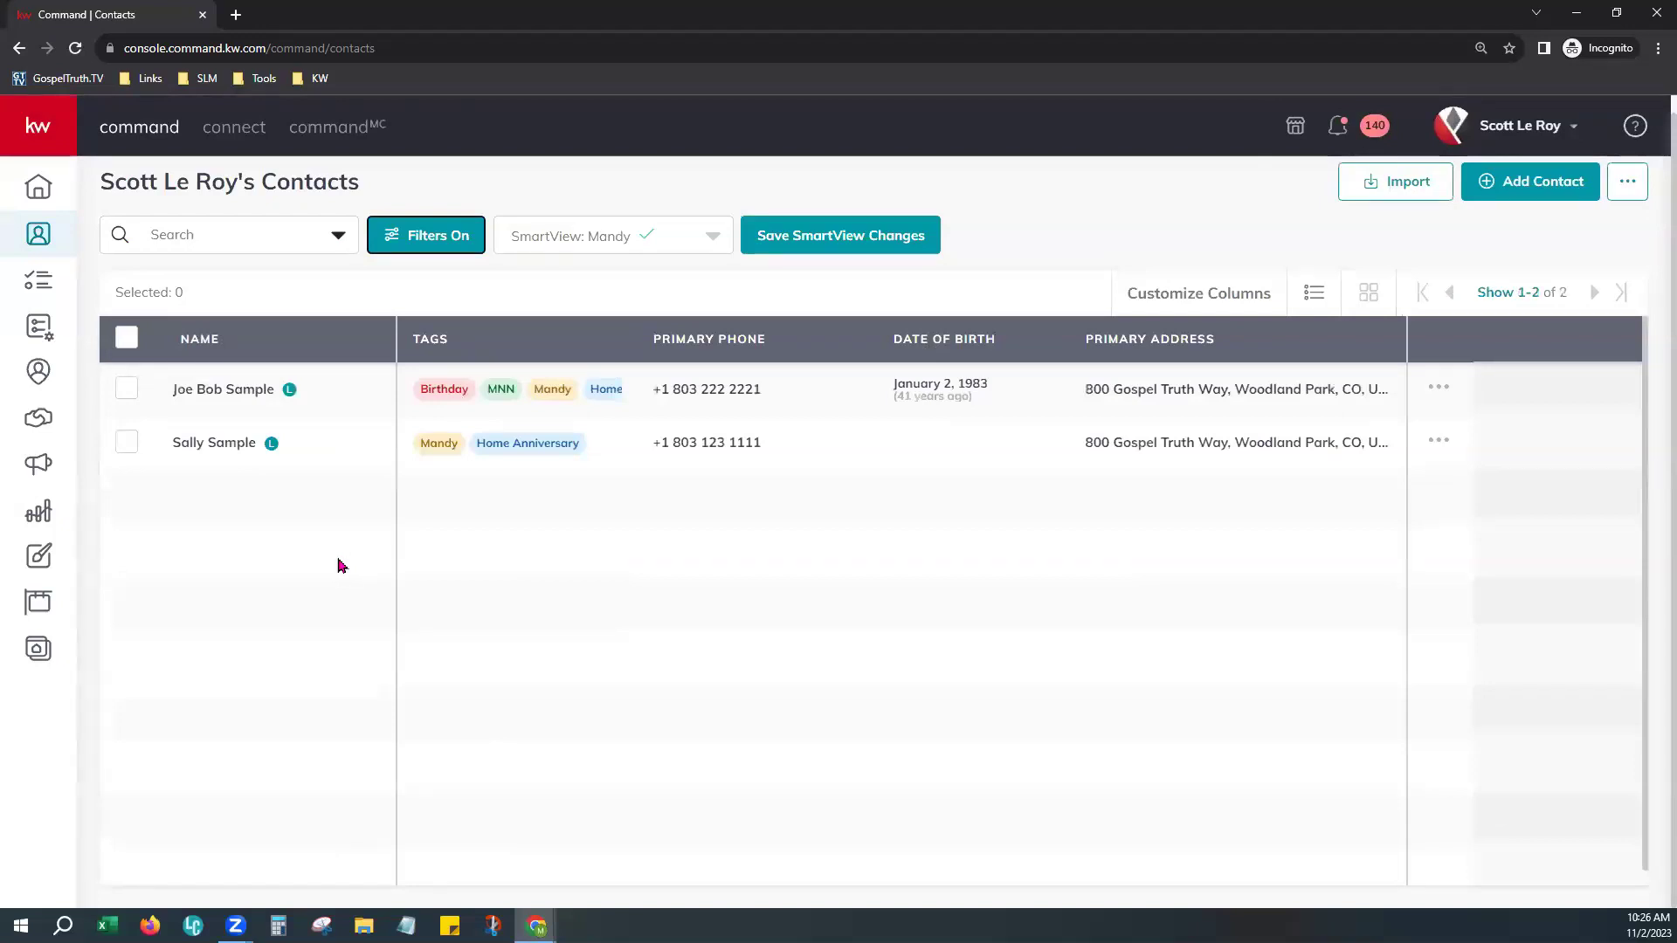
# Widen the Tags column in the contact list so every tag fits
pyautogui.moveTo(627, 351); pyautogui.dragTo(743, 365)
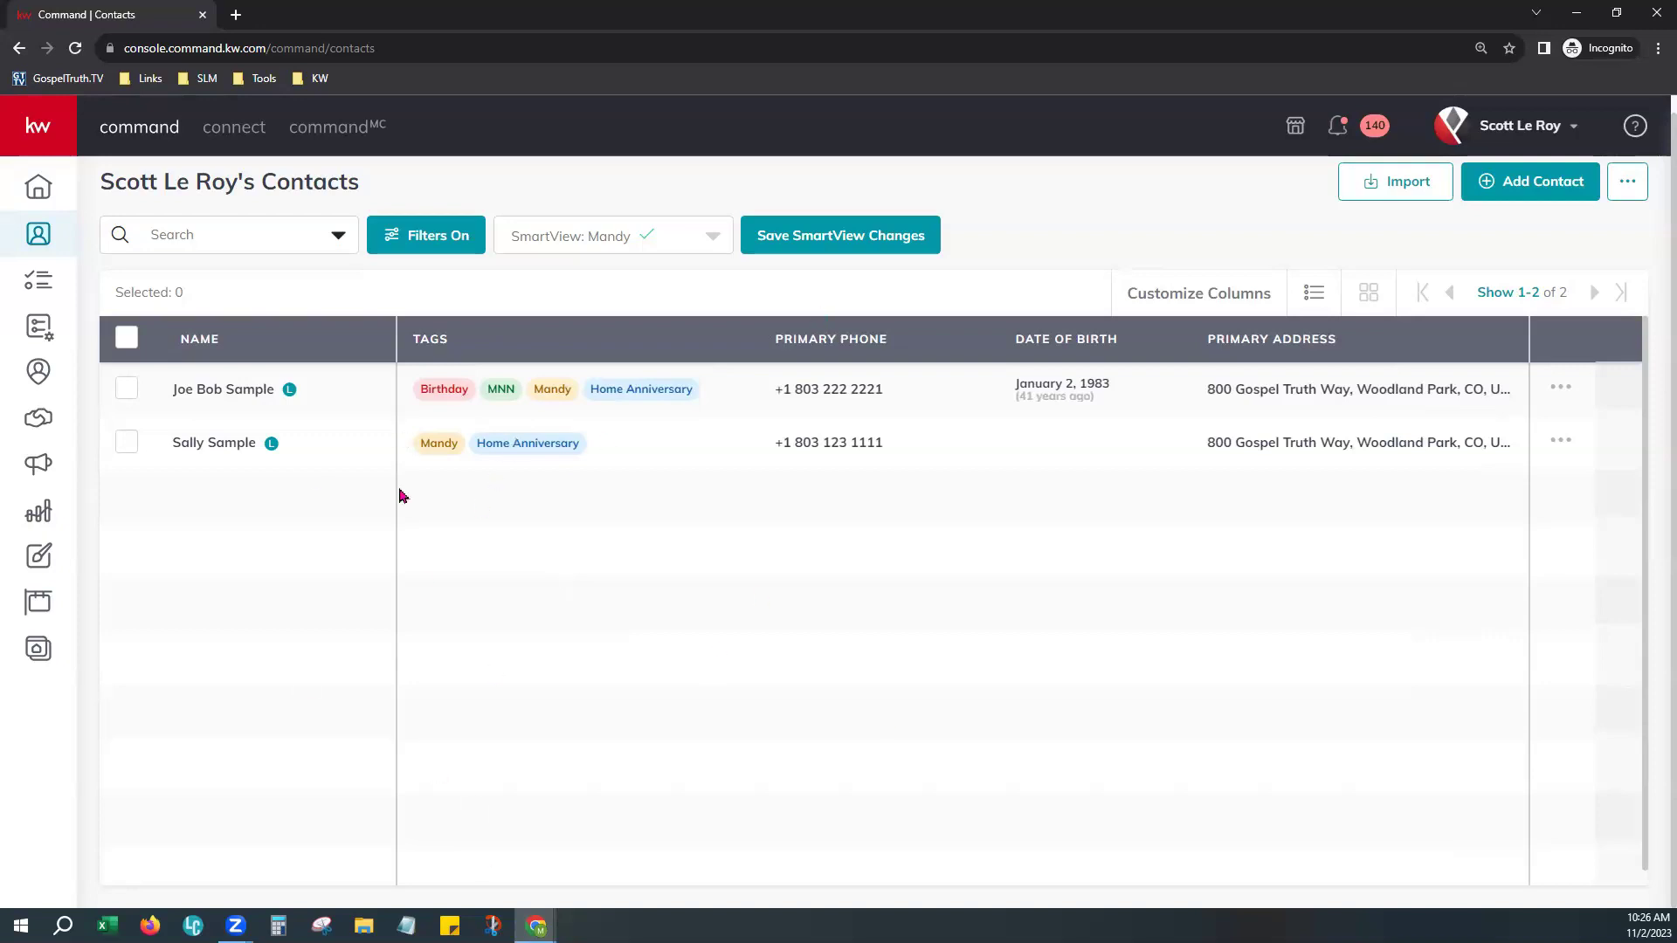
# Select both listed contacts individually and clear their selection again
pyautogui.click(129, 390)
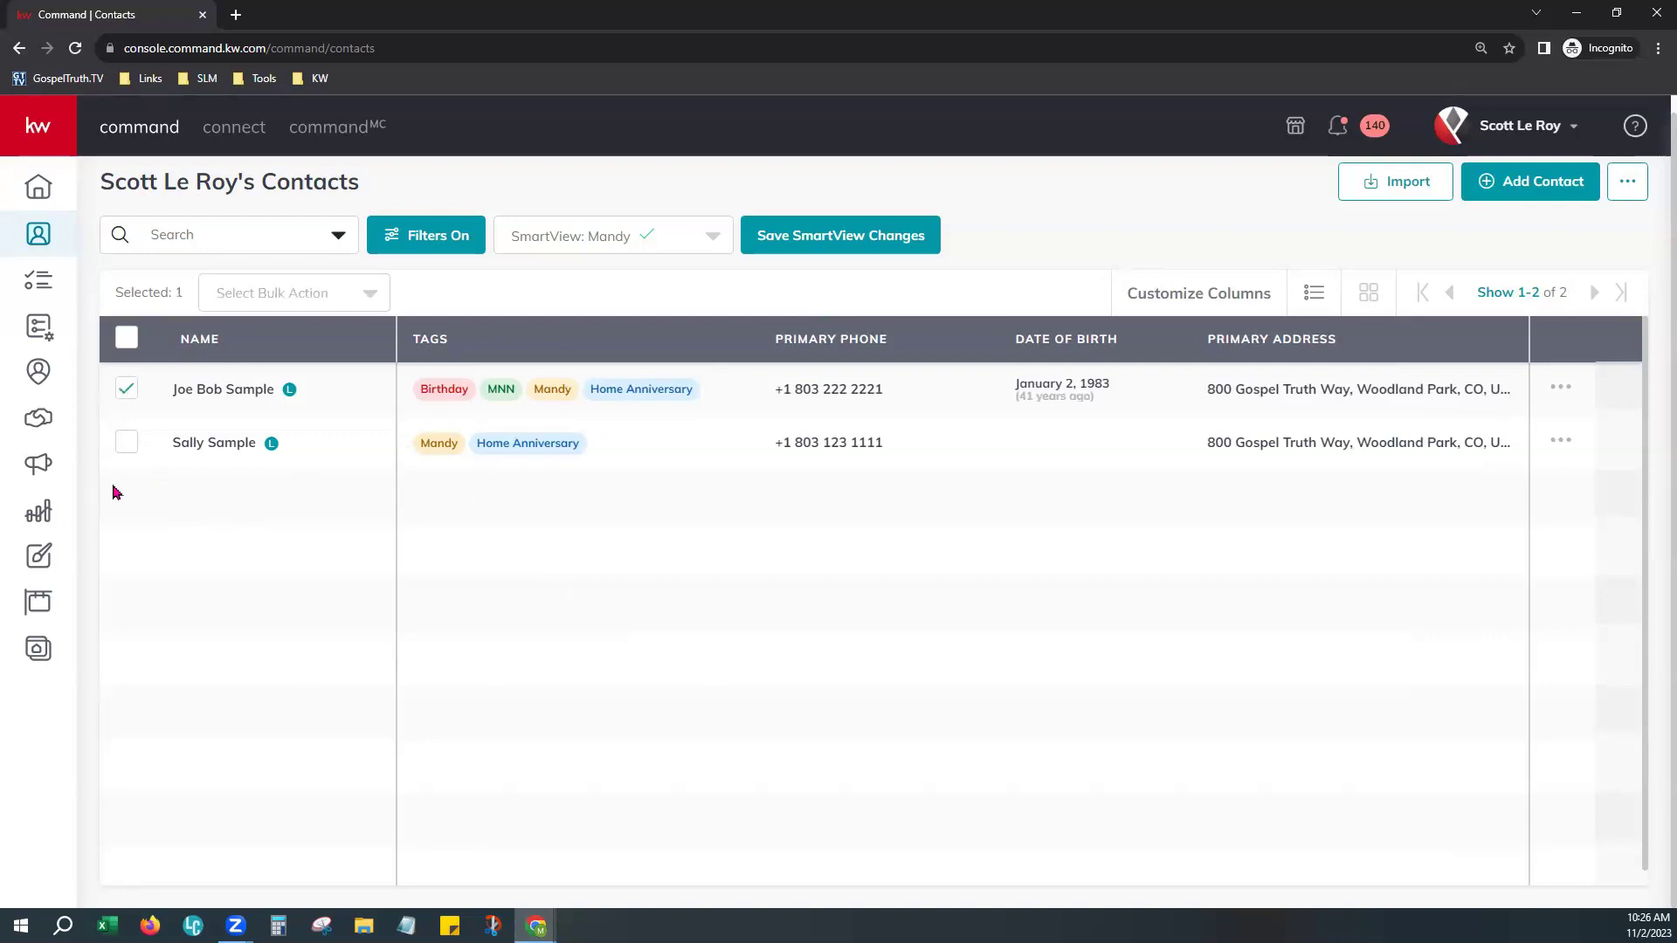
pyautogui.click(126, 443)
pyautogui.click(126, 395)
pyautogui.click(127, 446)
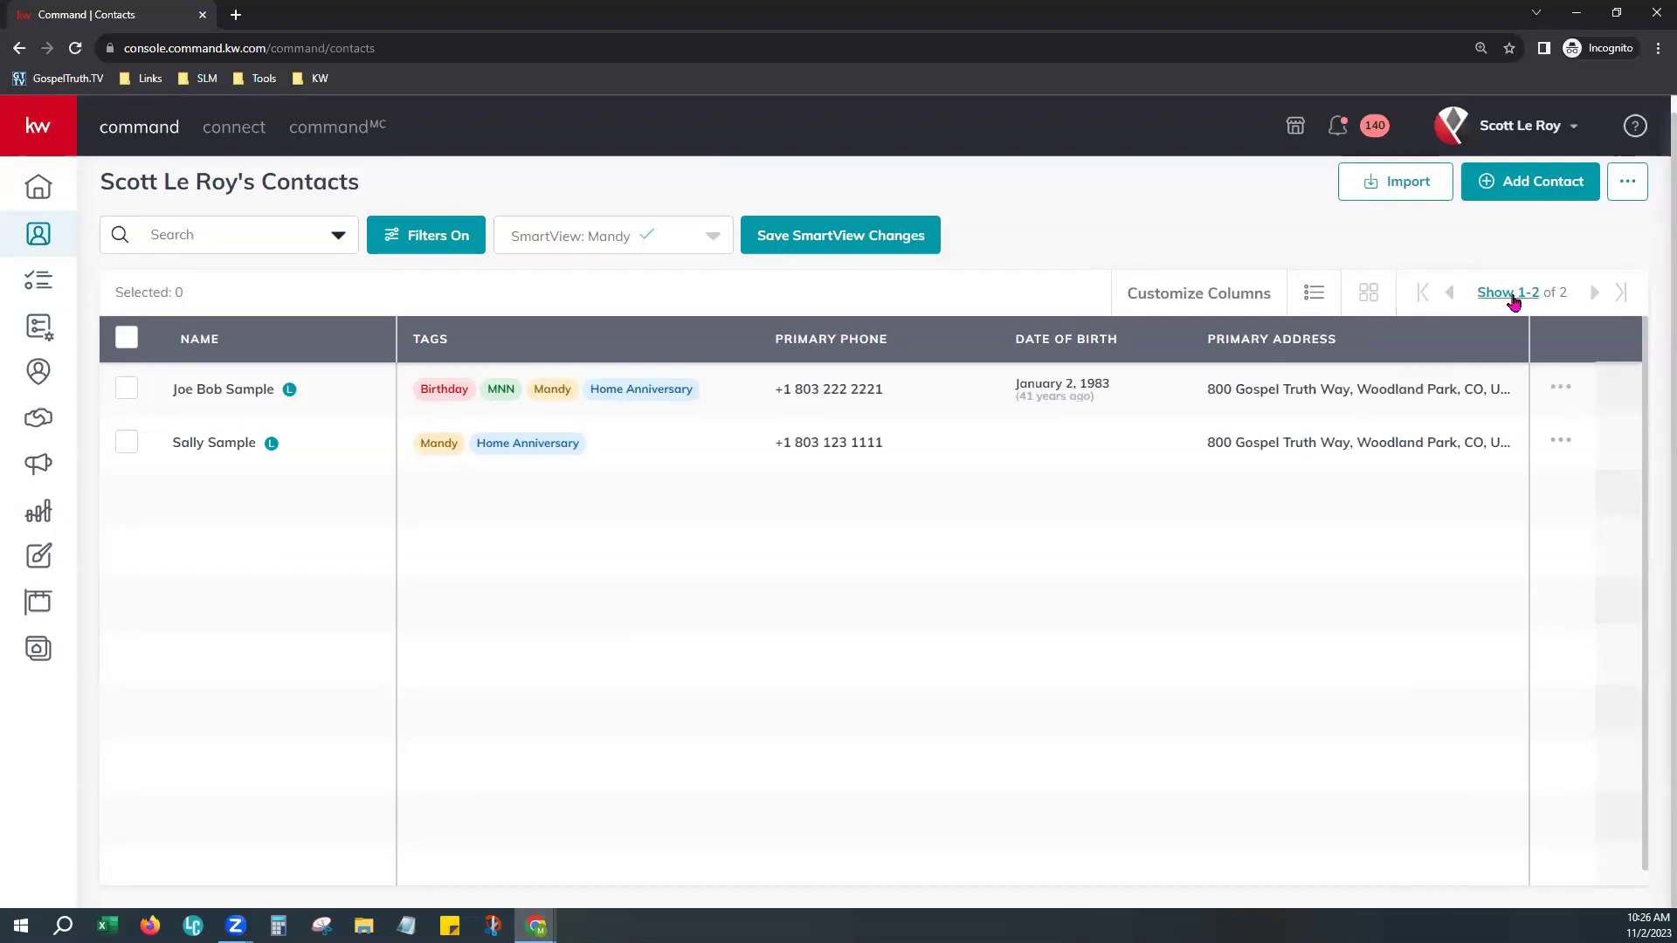
# Set the contact list to show 500 contacts per page
pyautogui.click(1513, 301)
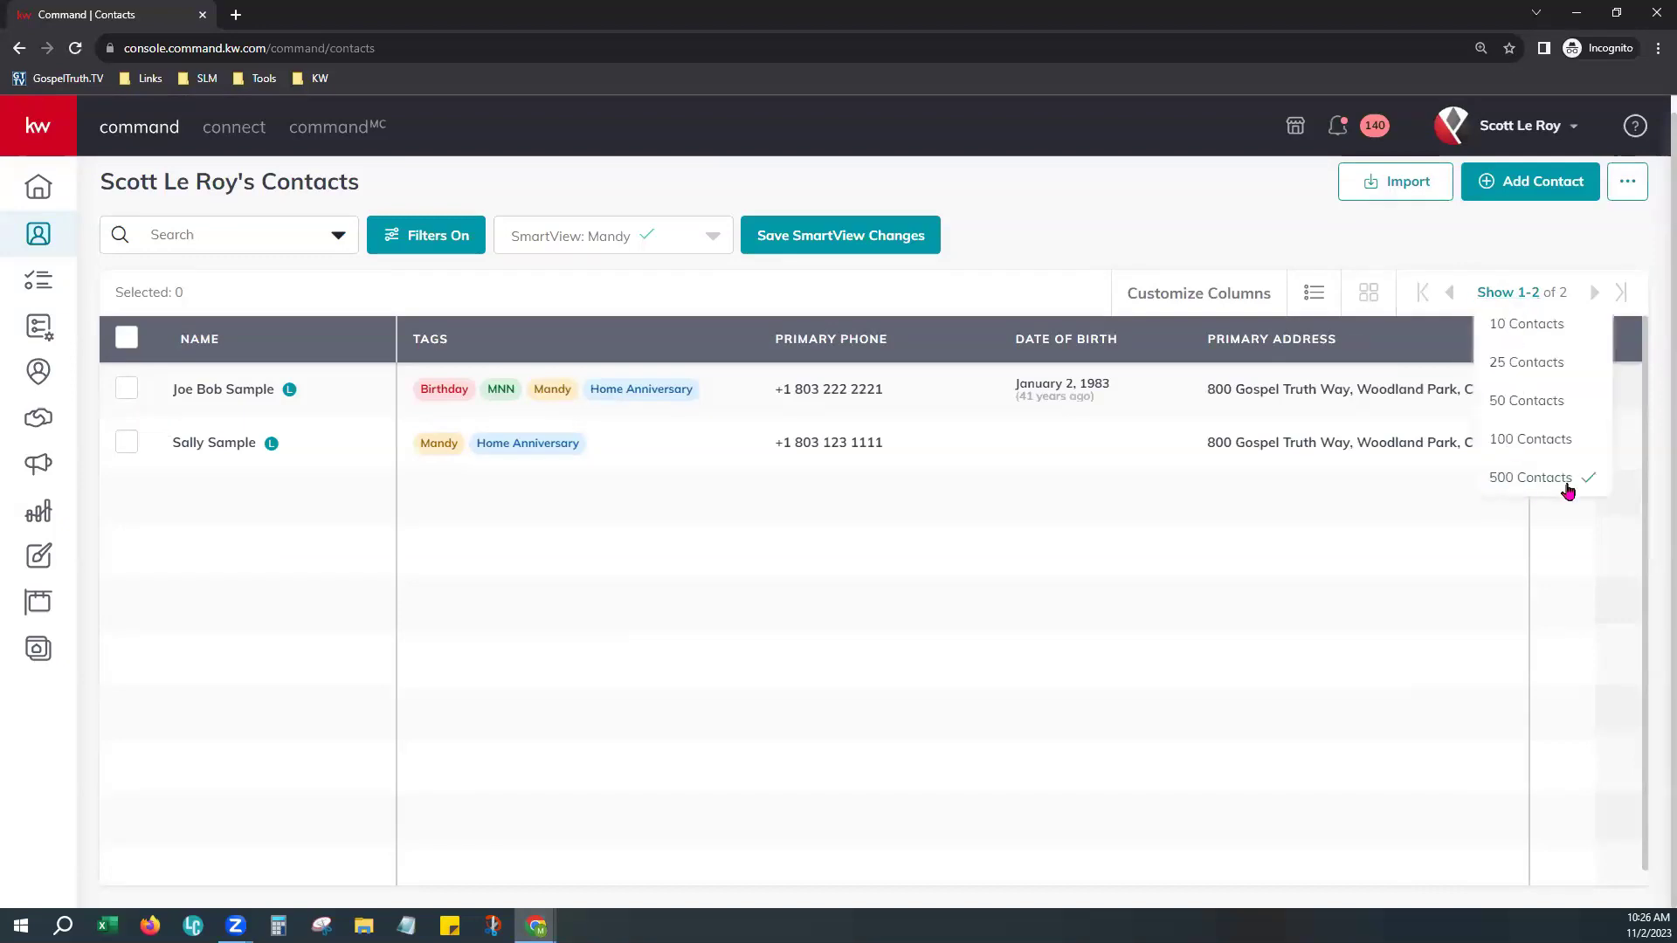
pyautogui.click(1563, 482)
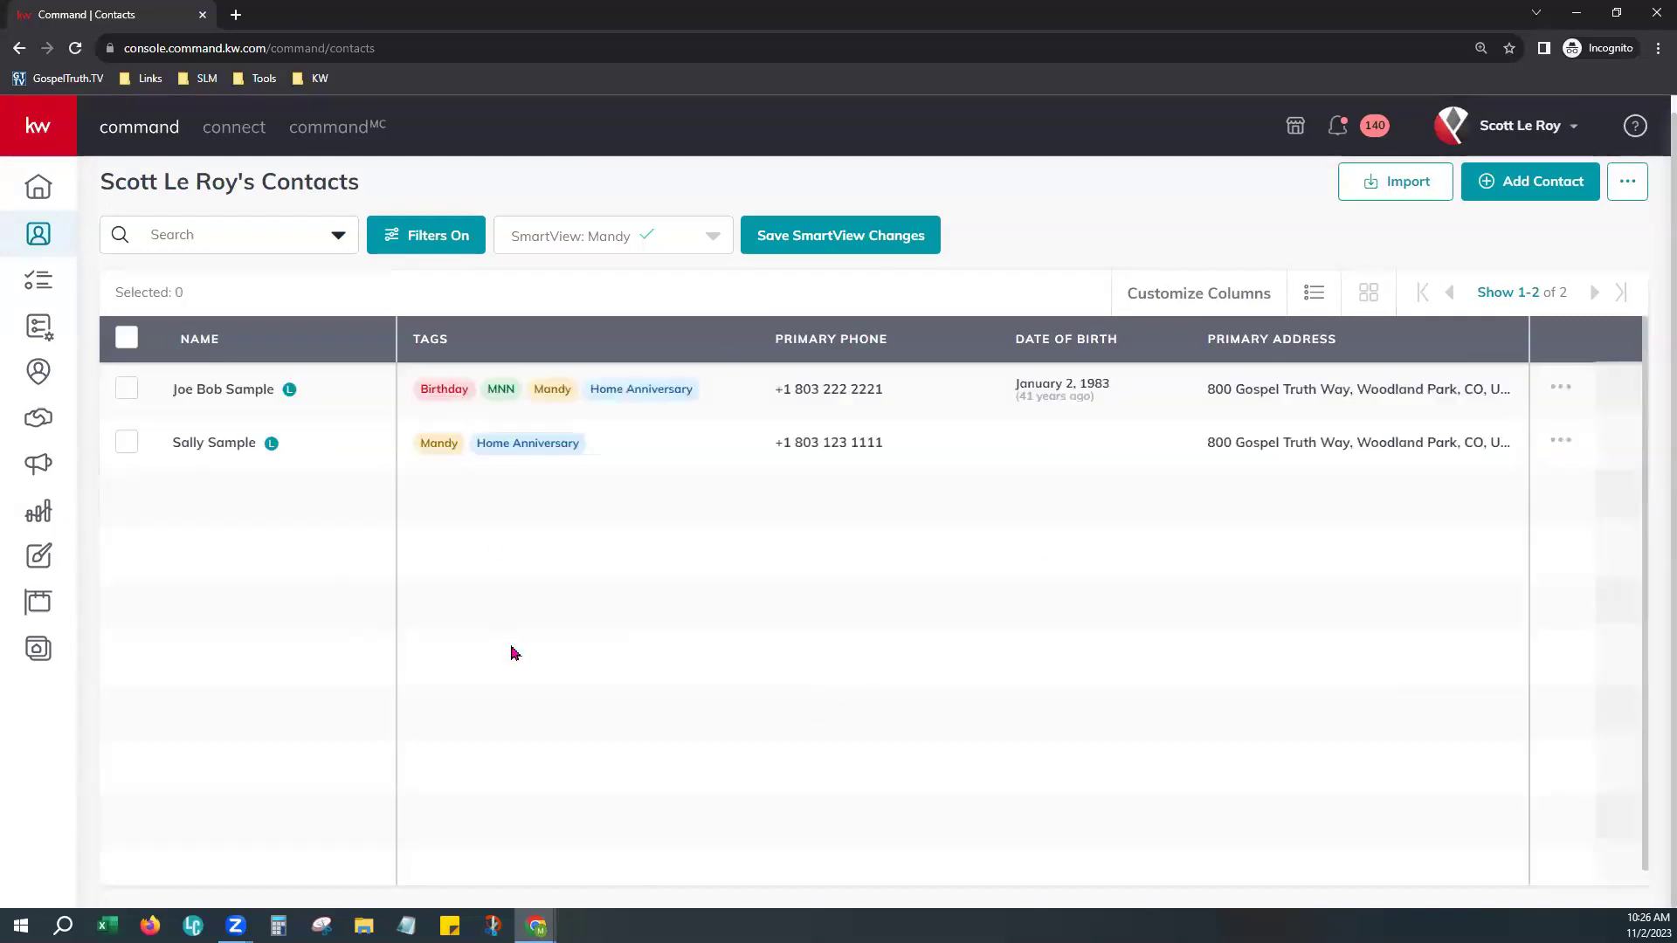
# Select all listed contacts and add the Birthday tag to them in bulk
pyautogui.click(125, 340)
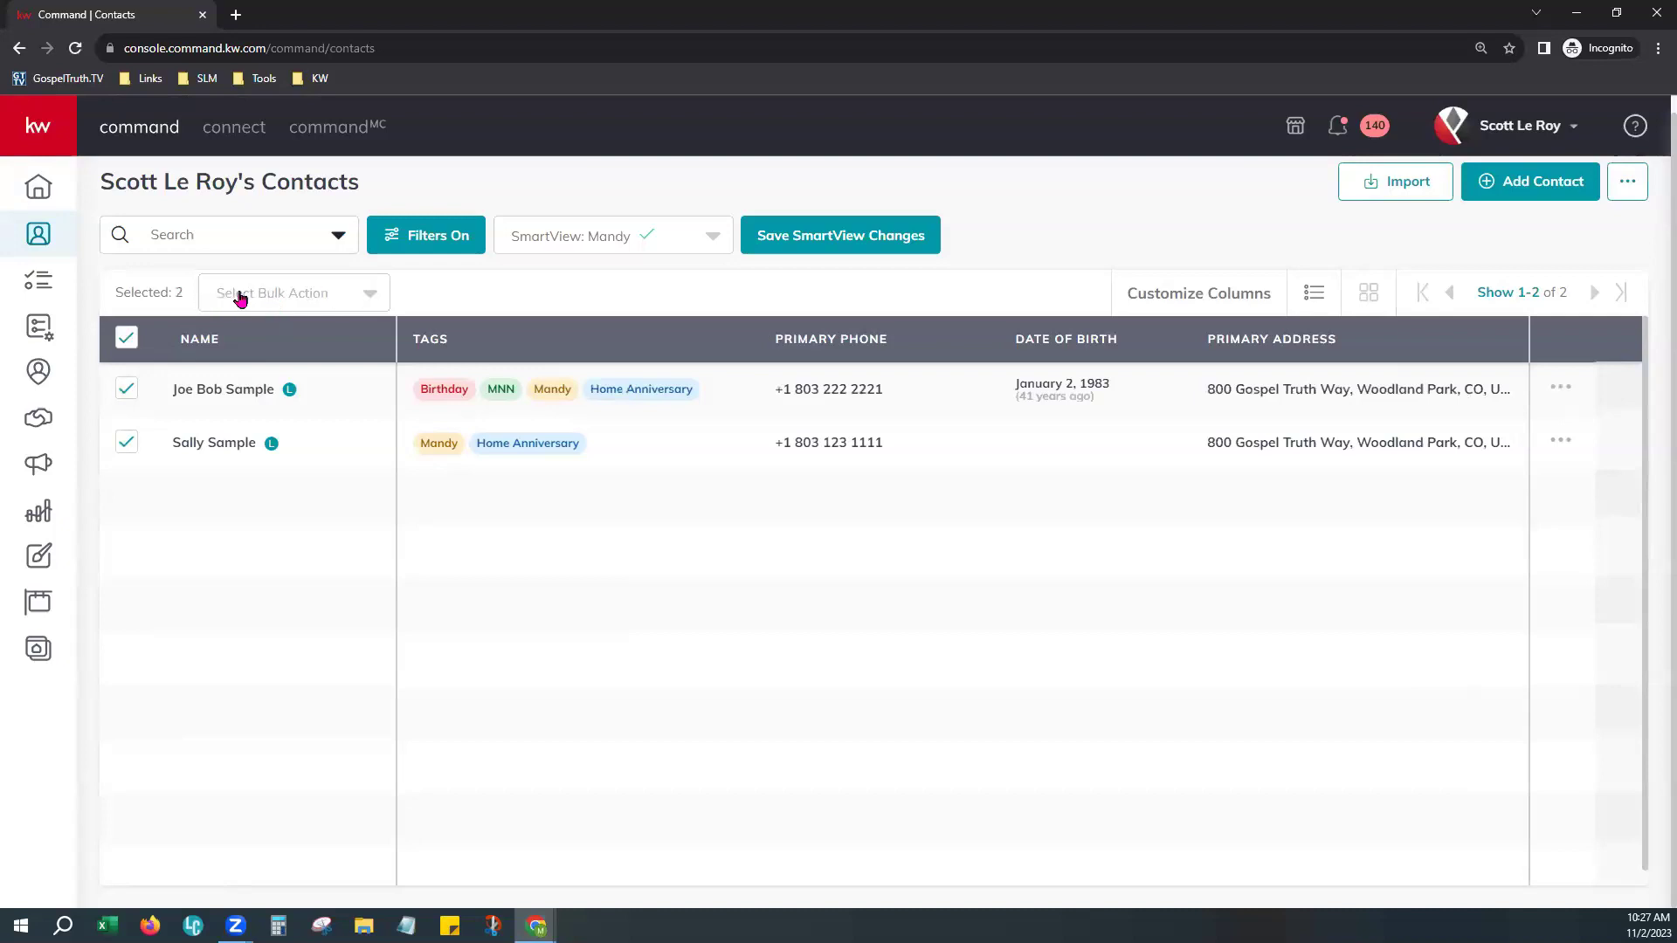
pyautogui.click(320, 298)
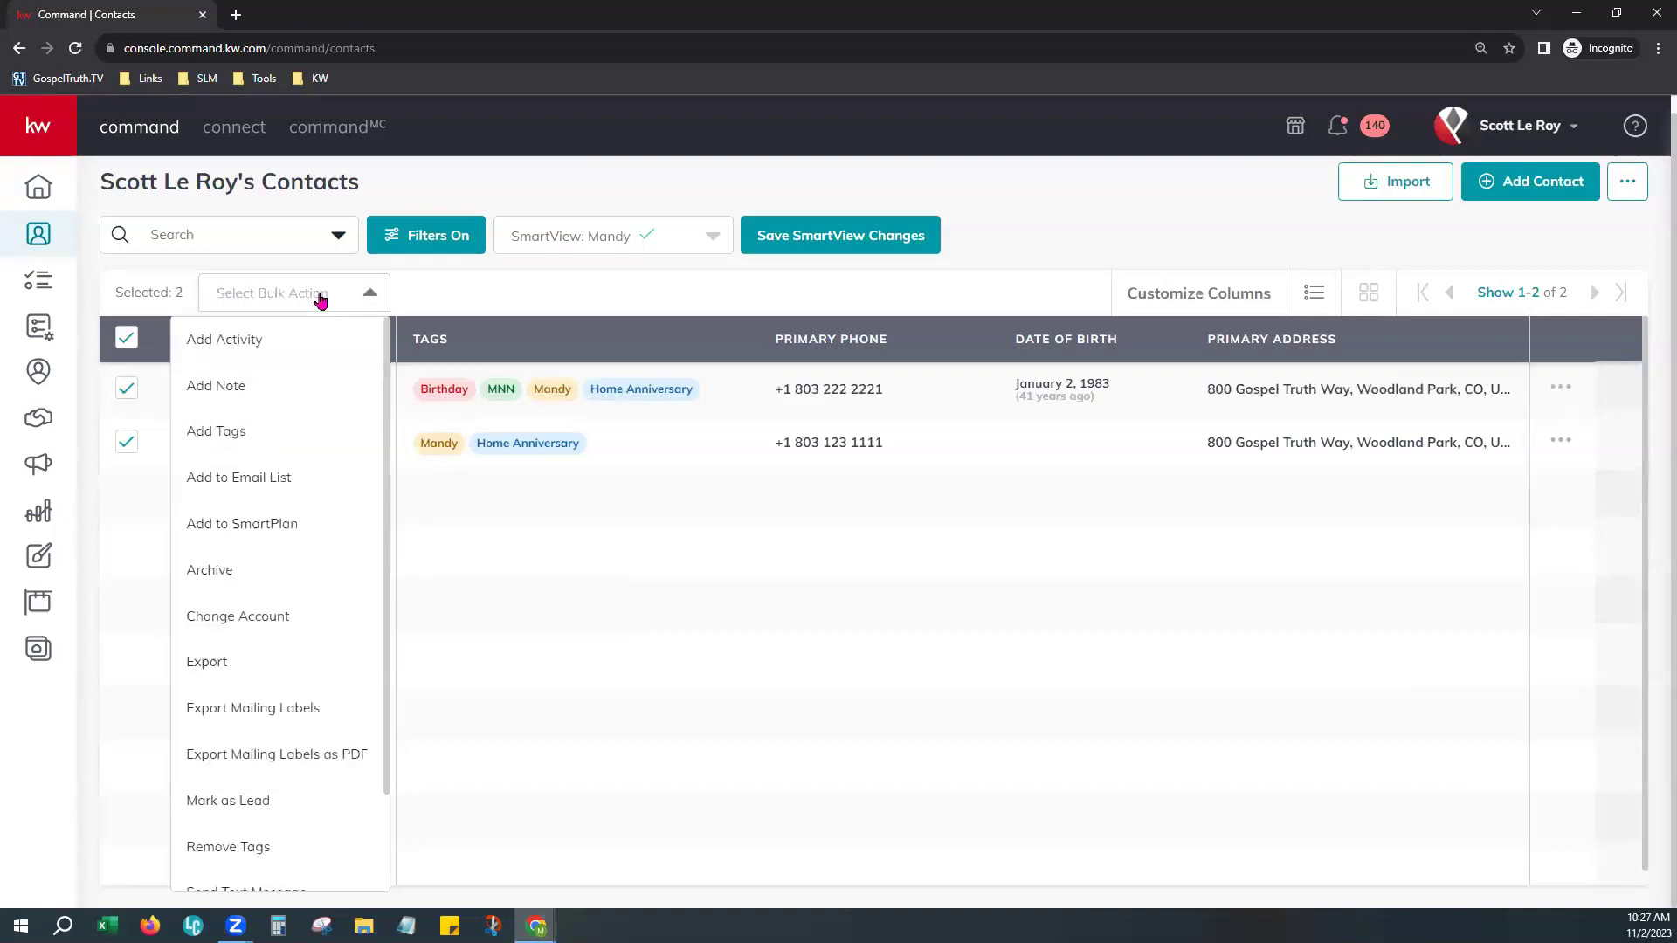
pyautogui.click(221, 434)
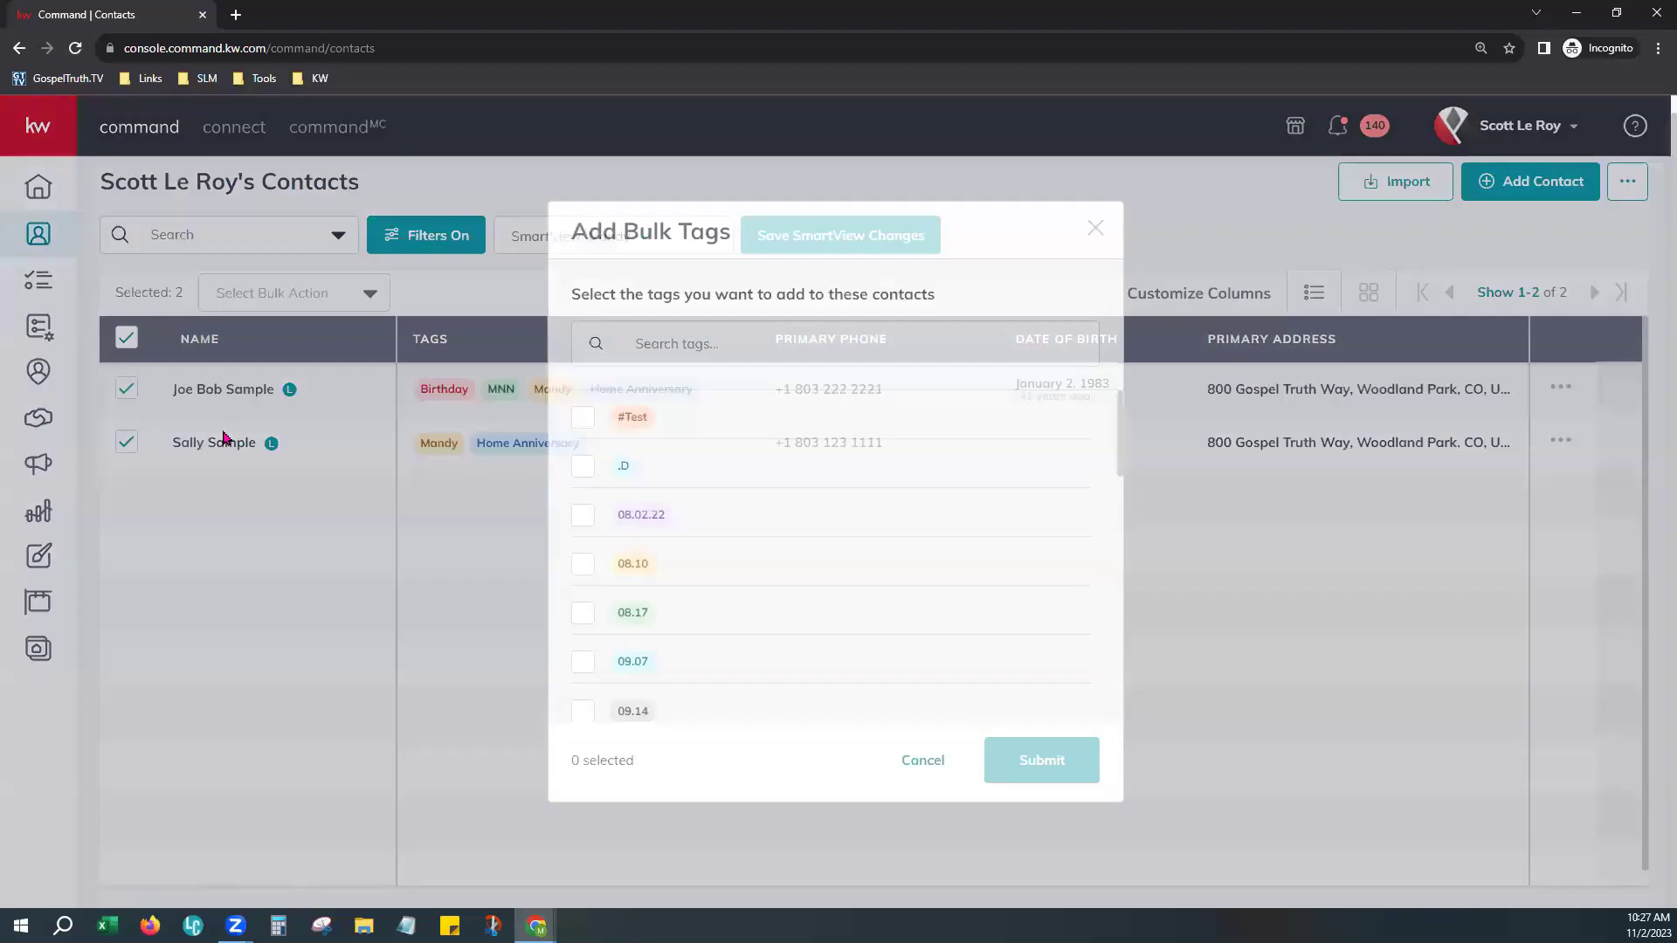
pyautogui.click(687, 335)
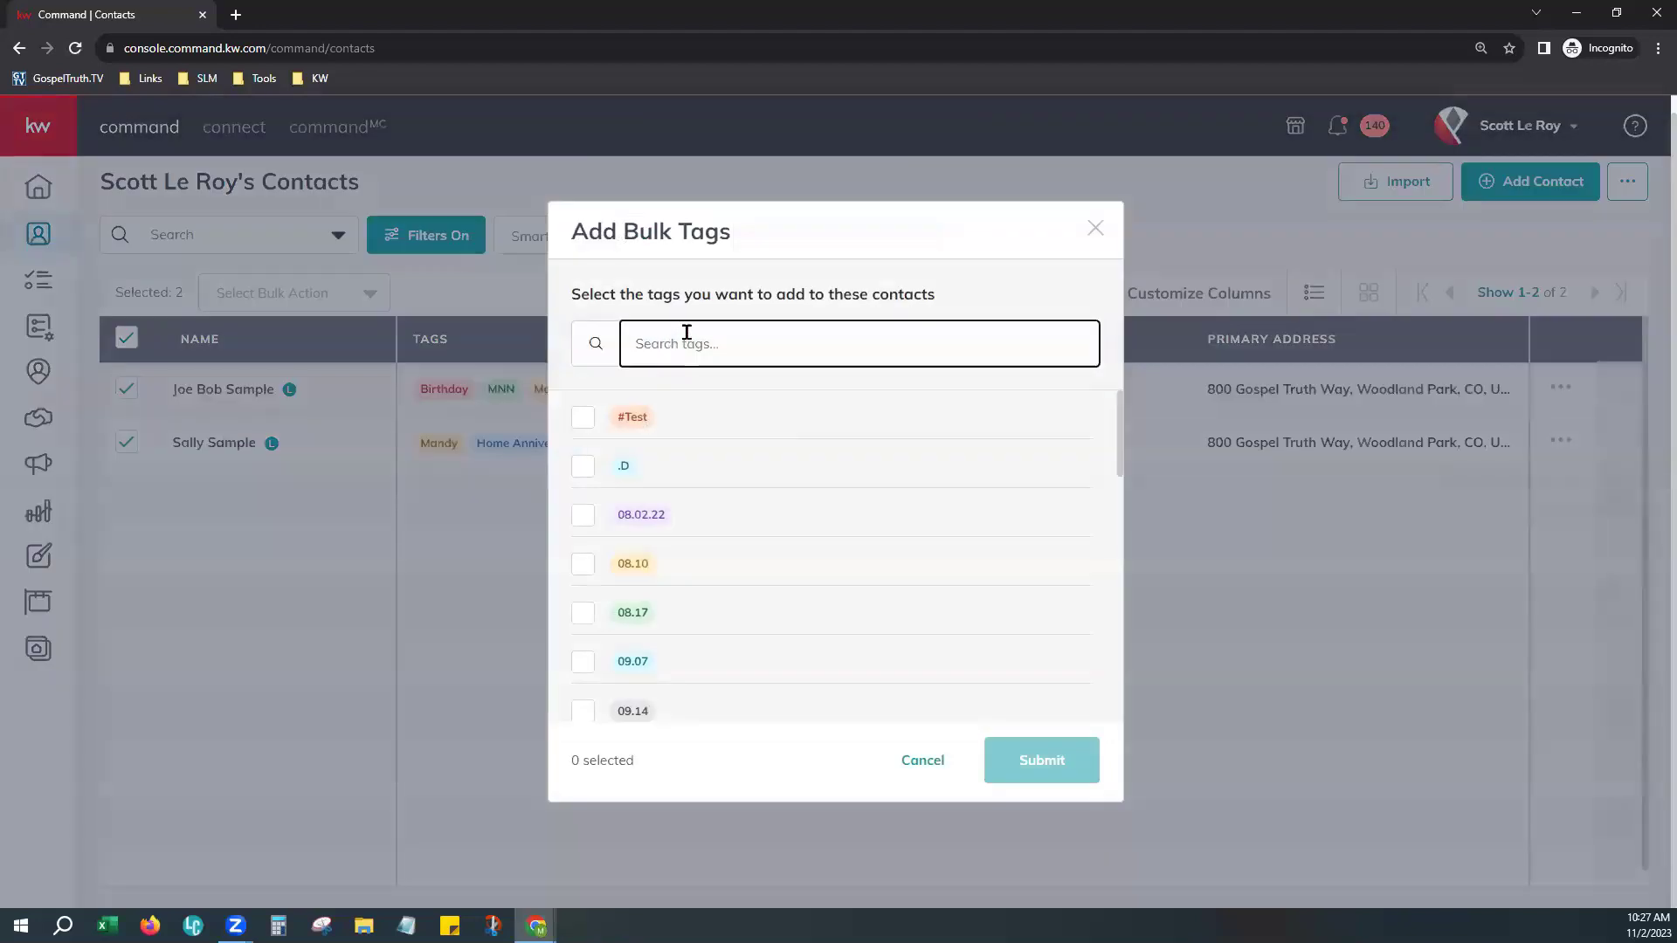
pyautogui.write('bir')
pyautogui.press('BackSpace')
pyautogui.press('BackSpace')
pyautogui.press('BackSpace')
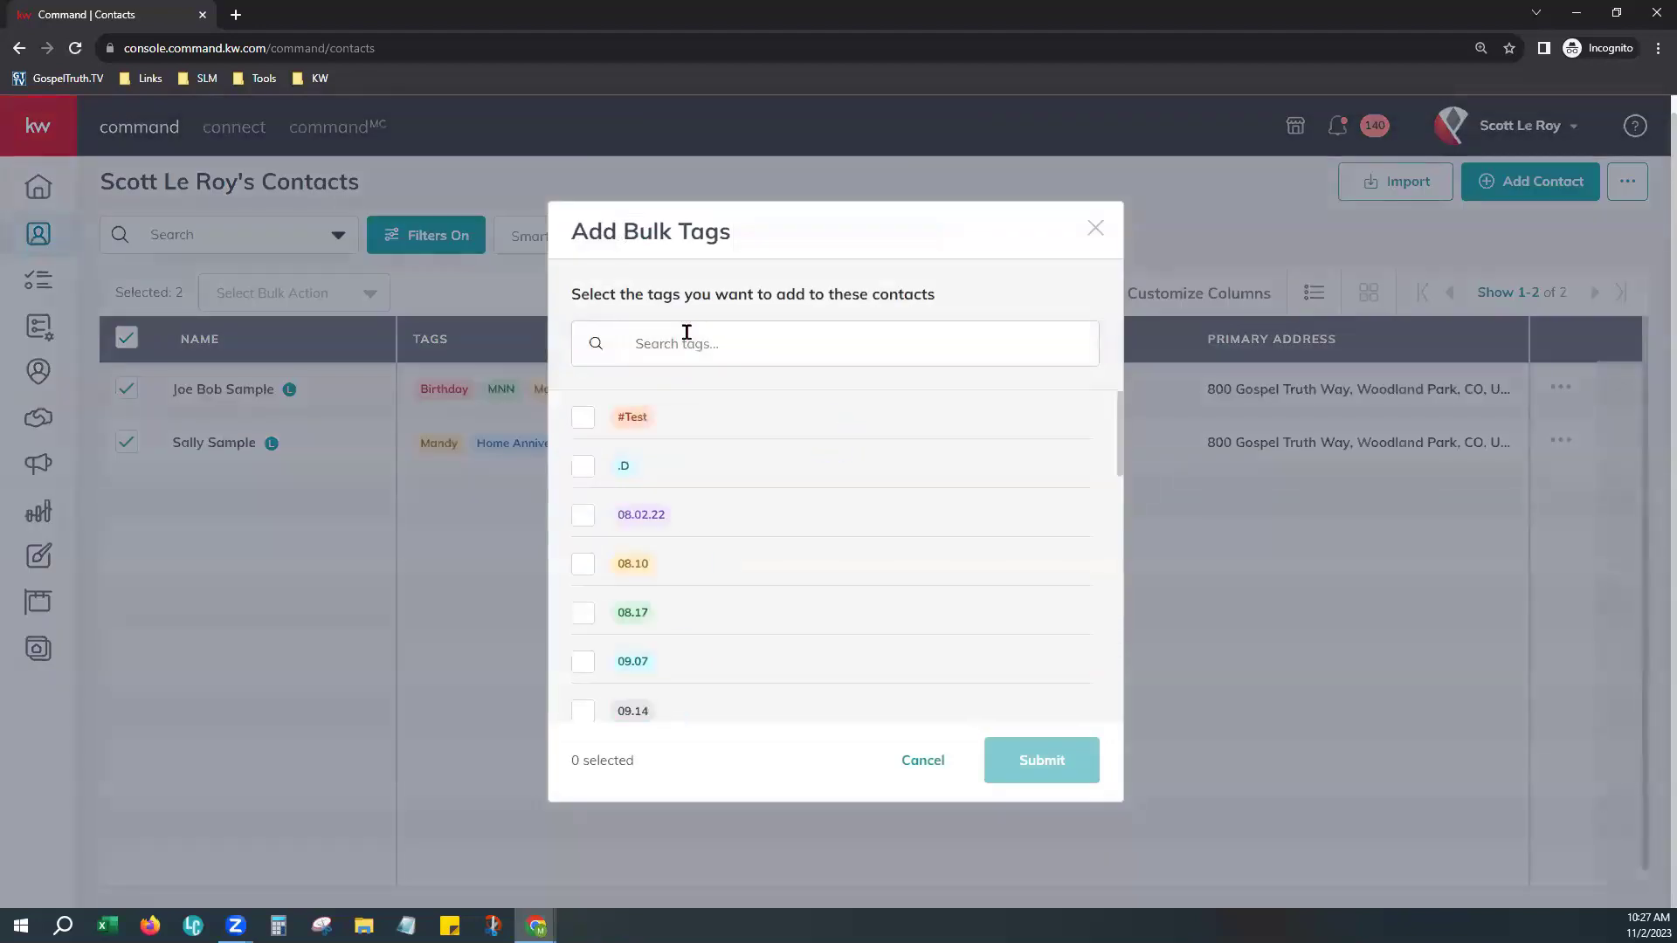
pyautogui.click(687, 332)
pyautogui.write('irthday')
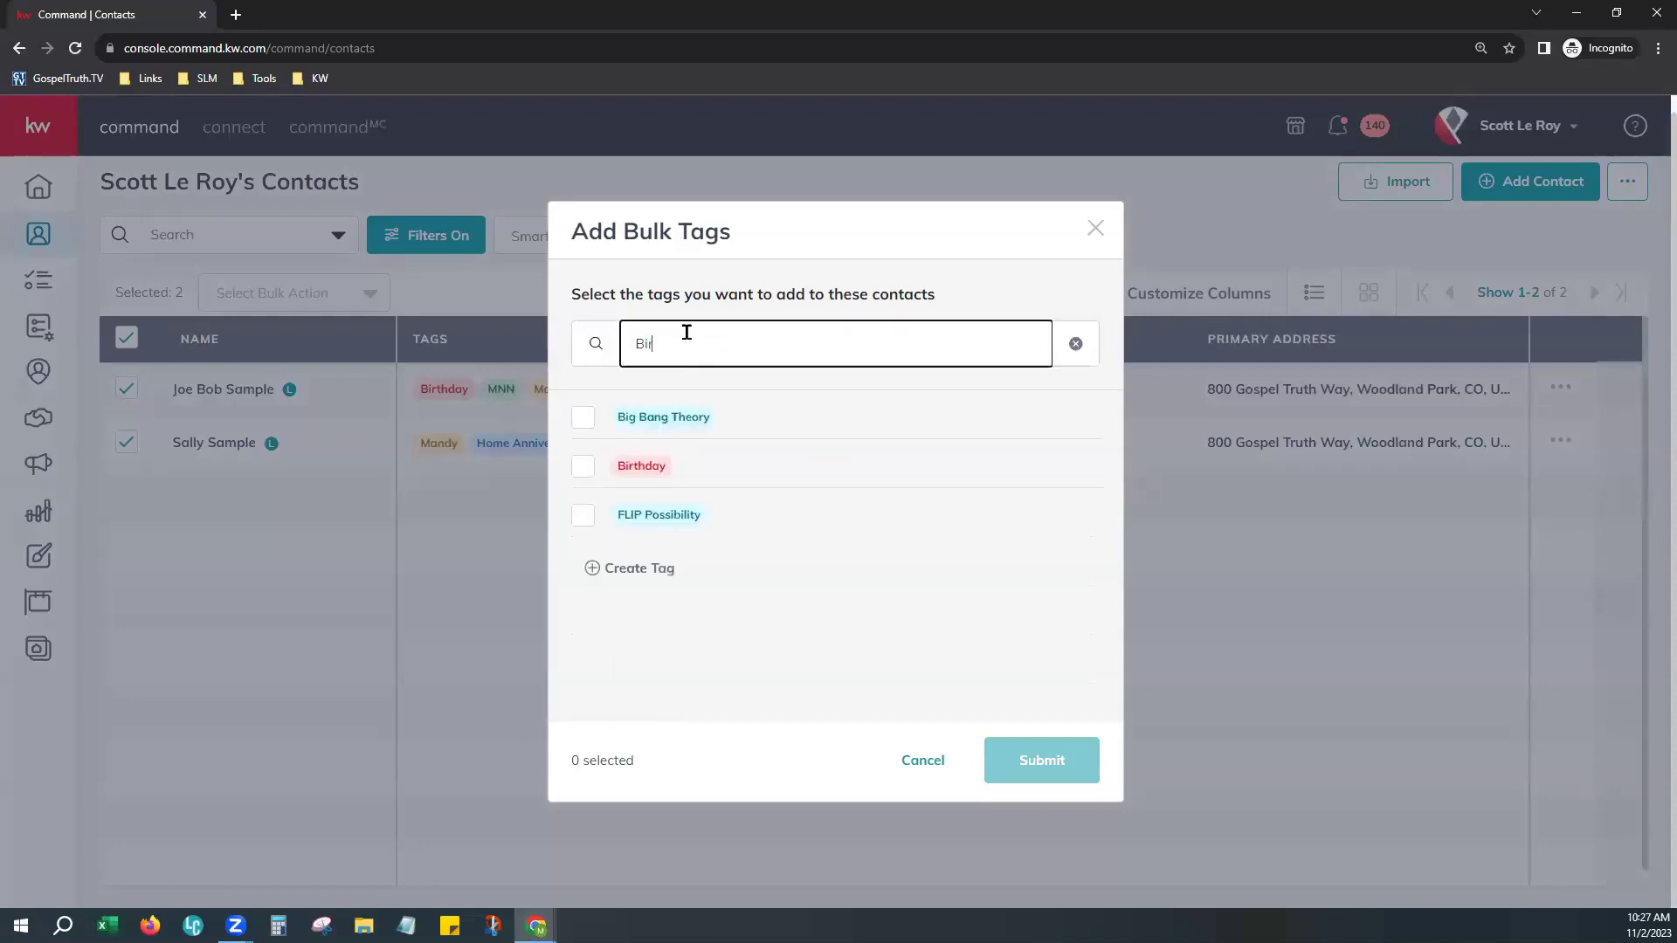
pyautogui.click(583, 418)
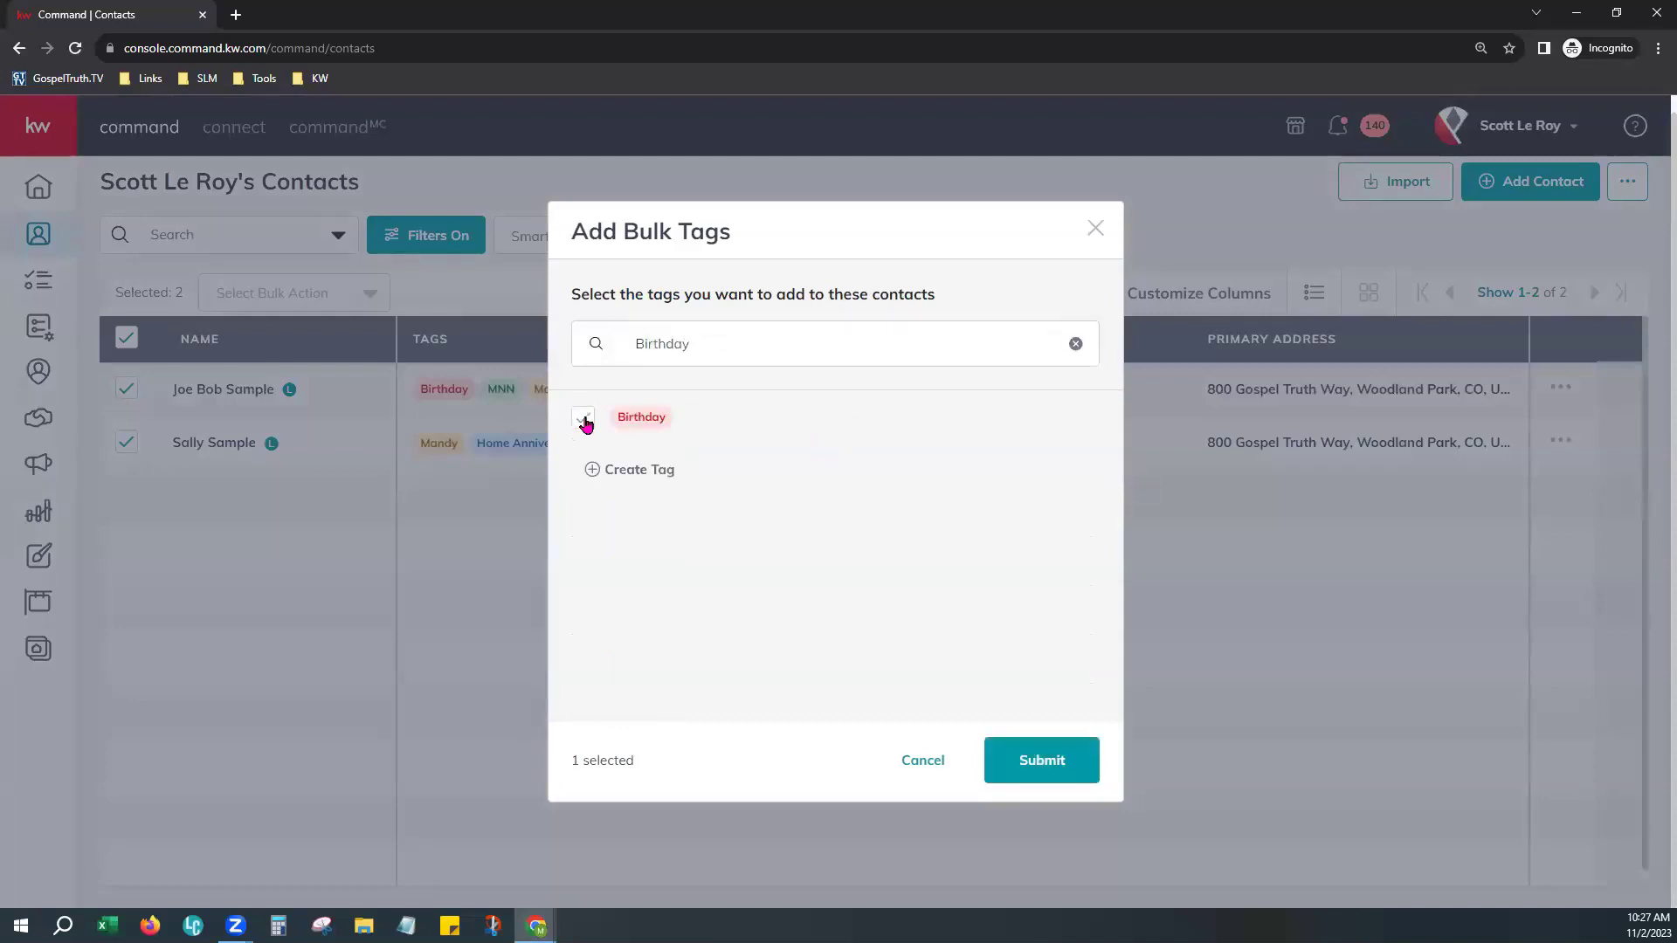
pyautogui.click(1067, 761)
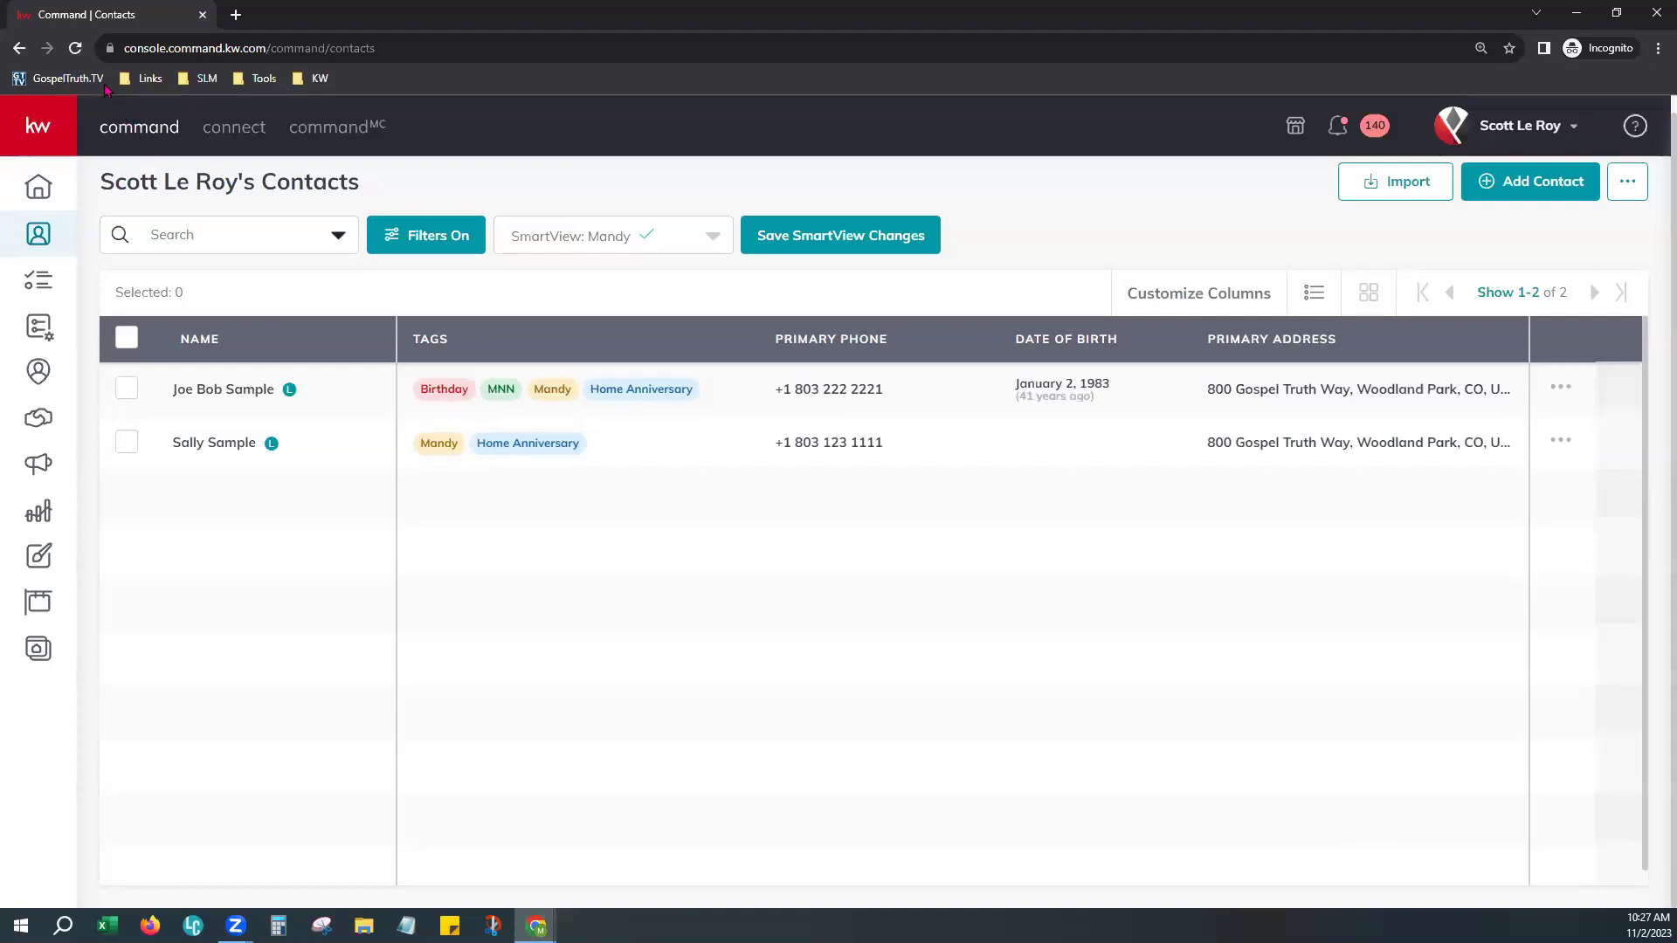
# Reload the contact list and widen its Tags column so the second contact's tags fit
pyautogui.click(75, 48)
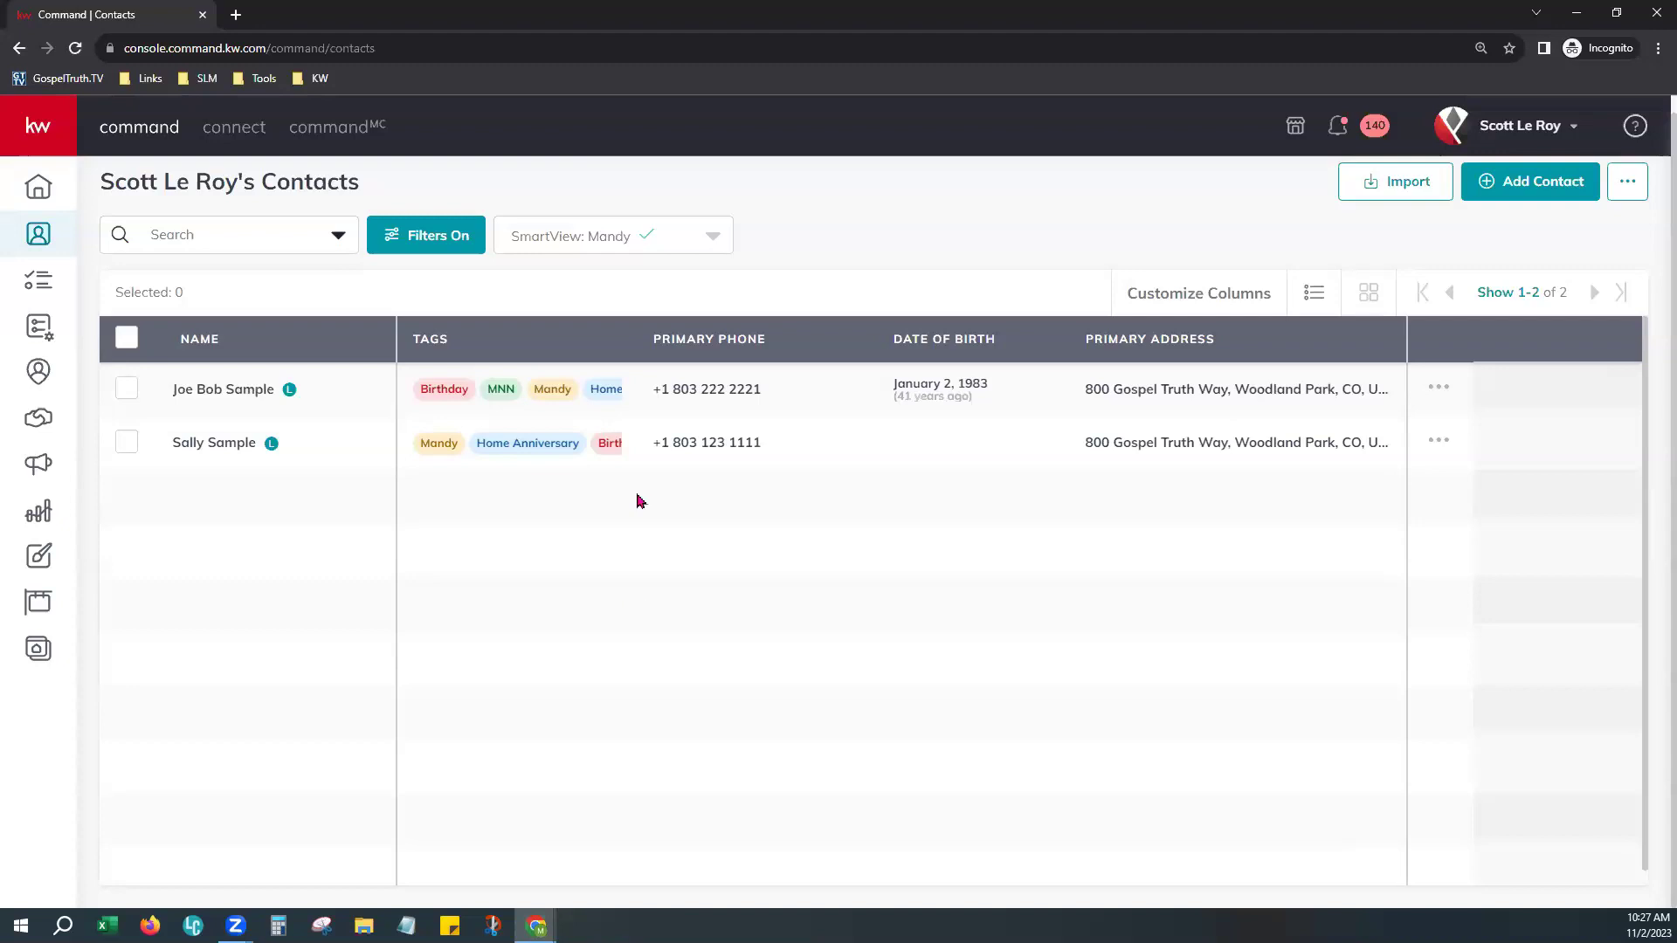
pyautogui.moveTo(653, 332); pyautogui.dragTo(709, 333)
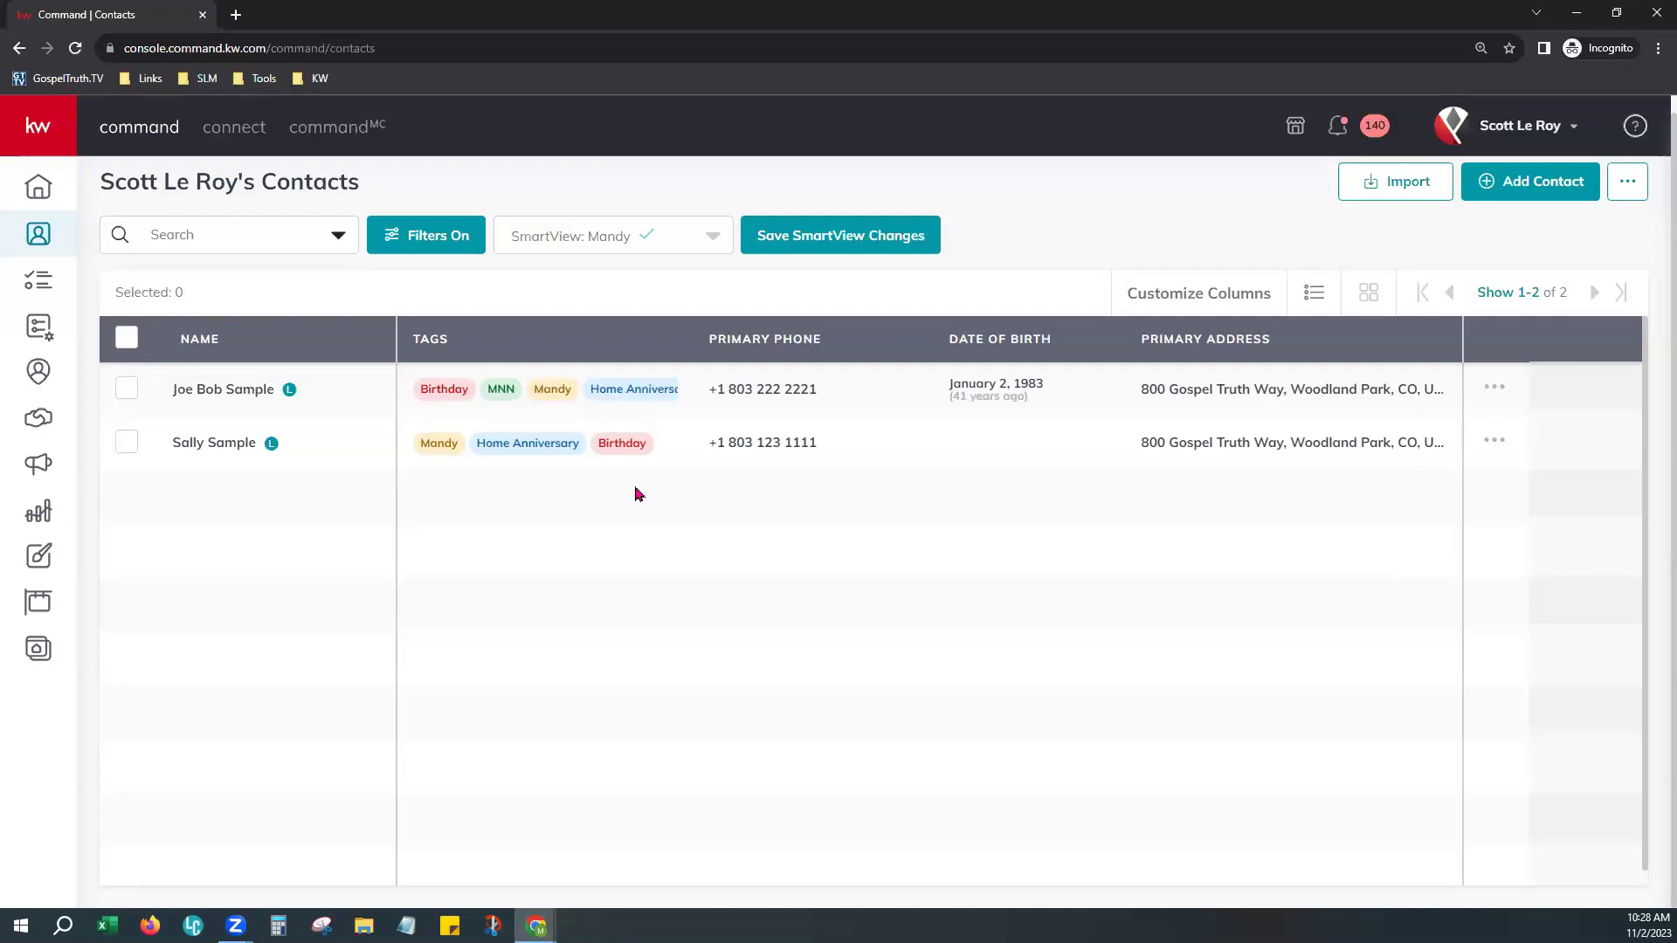
# Search the personal SmartPlans for "birthday"
pyautogui.click(36, 336)
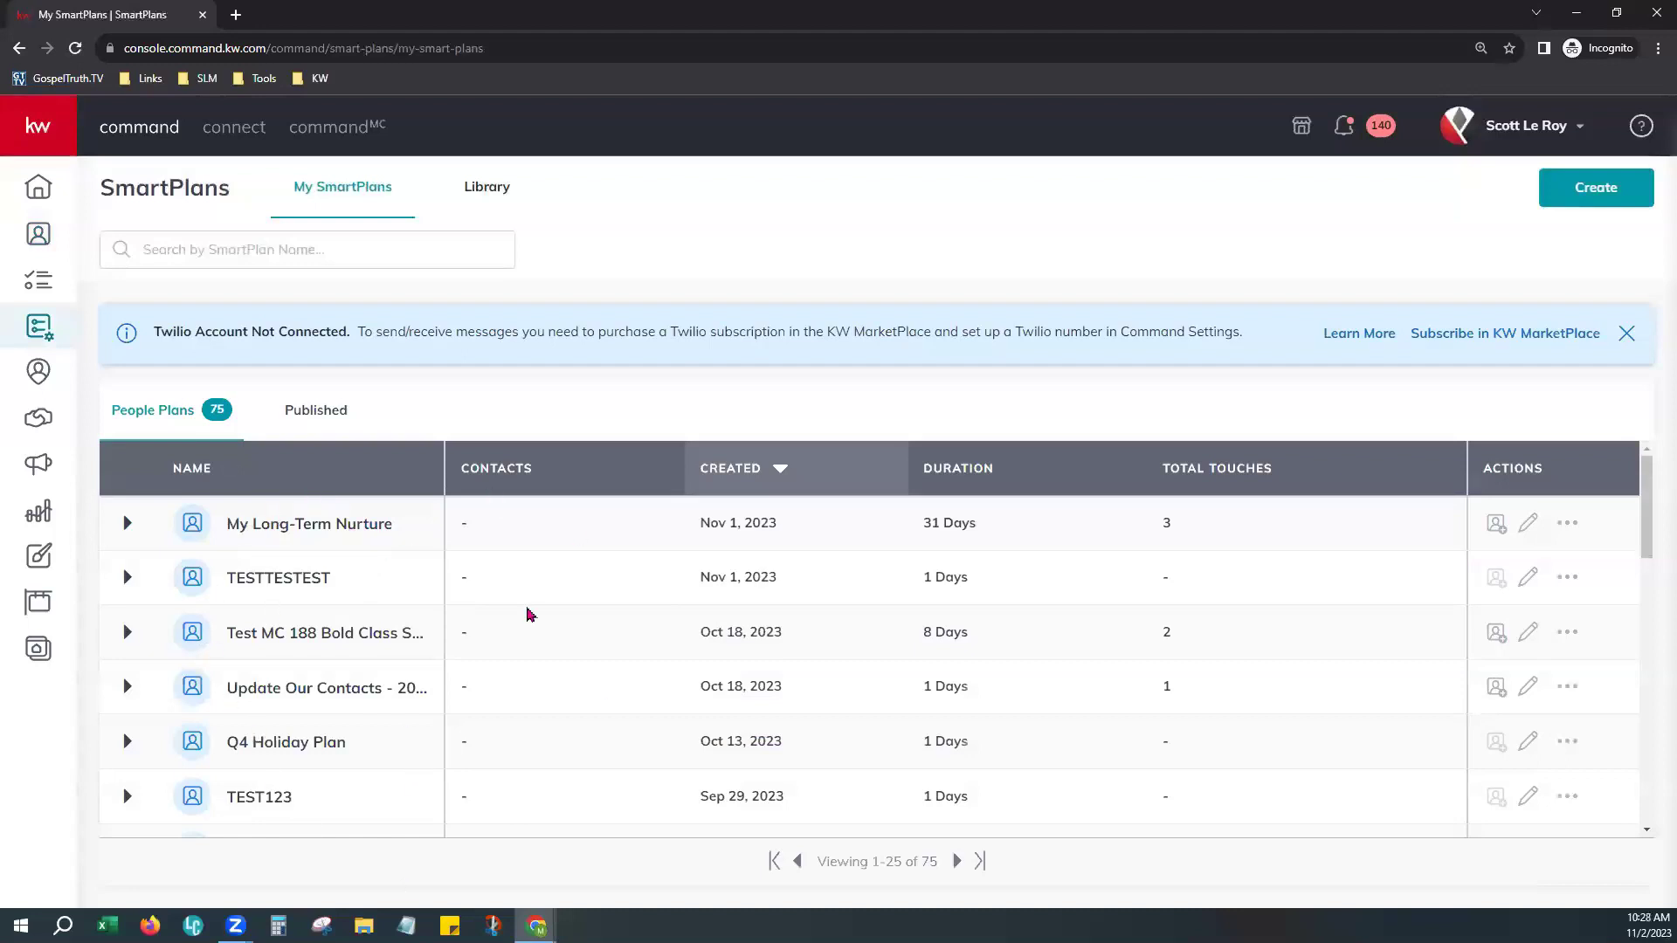
pyautogui.click(312, 253)
pyautogui.write('birthday')
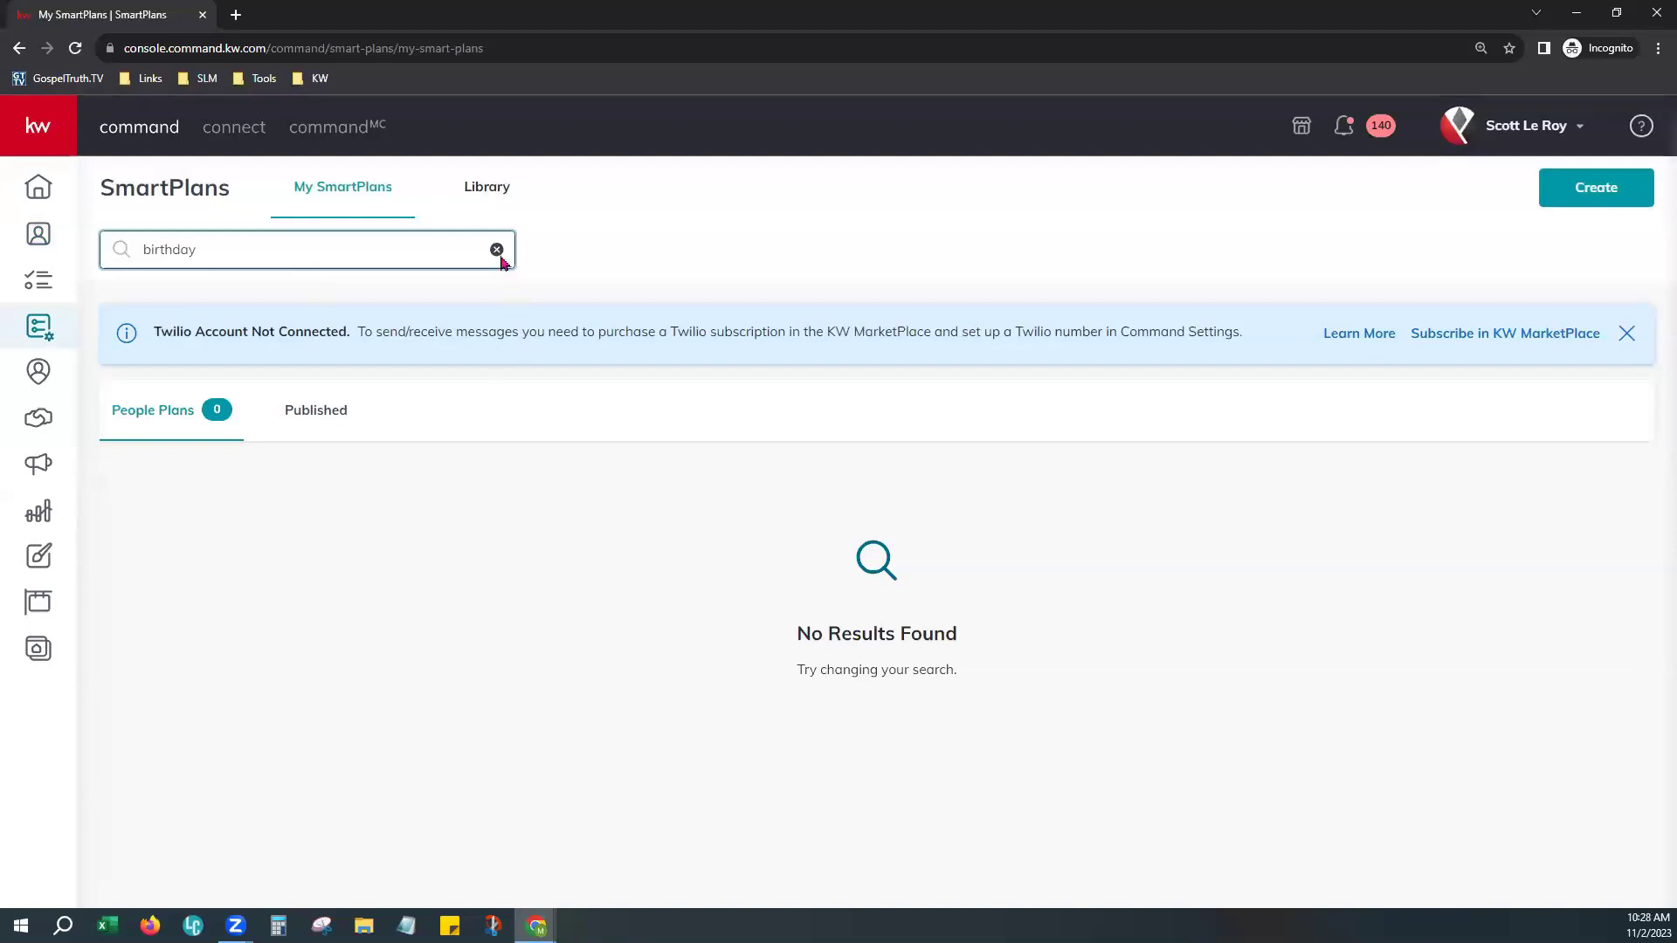
# Search the SmartPlans library for "birthday" by SmartPlan name, and clear the search again
pyautogui.click(490, 194)
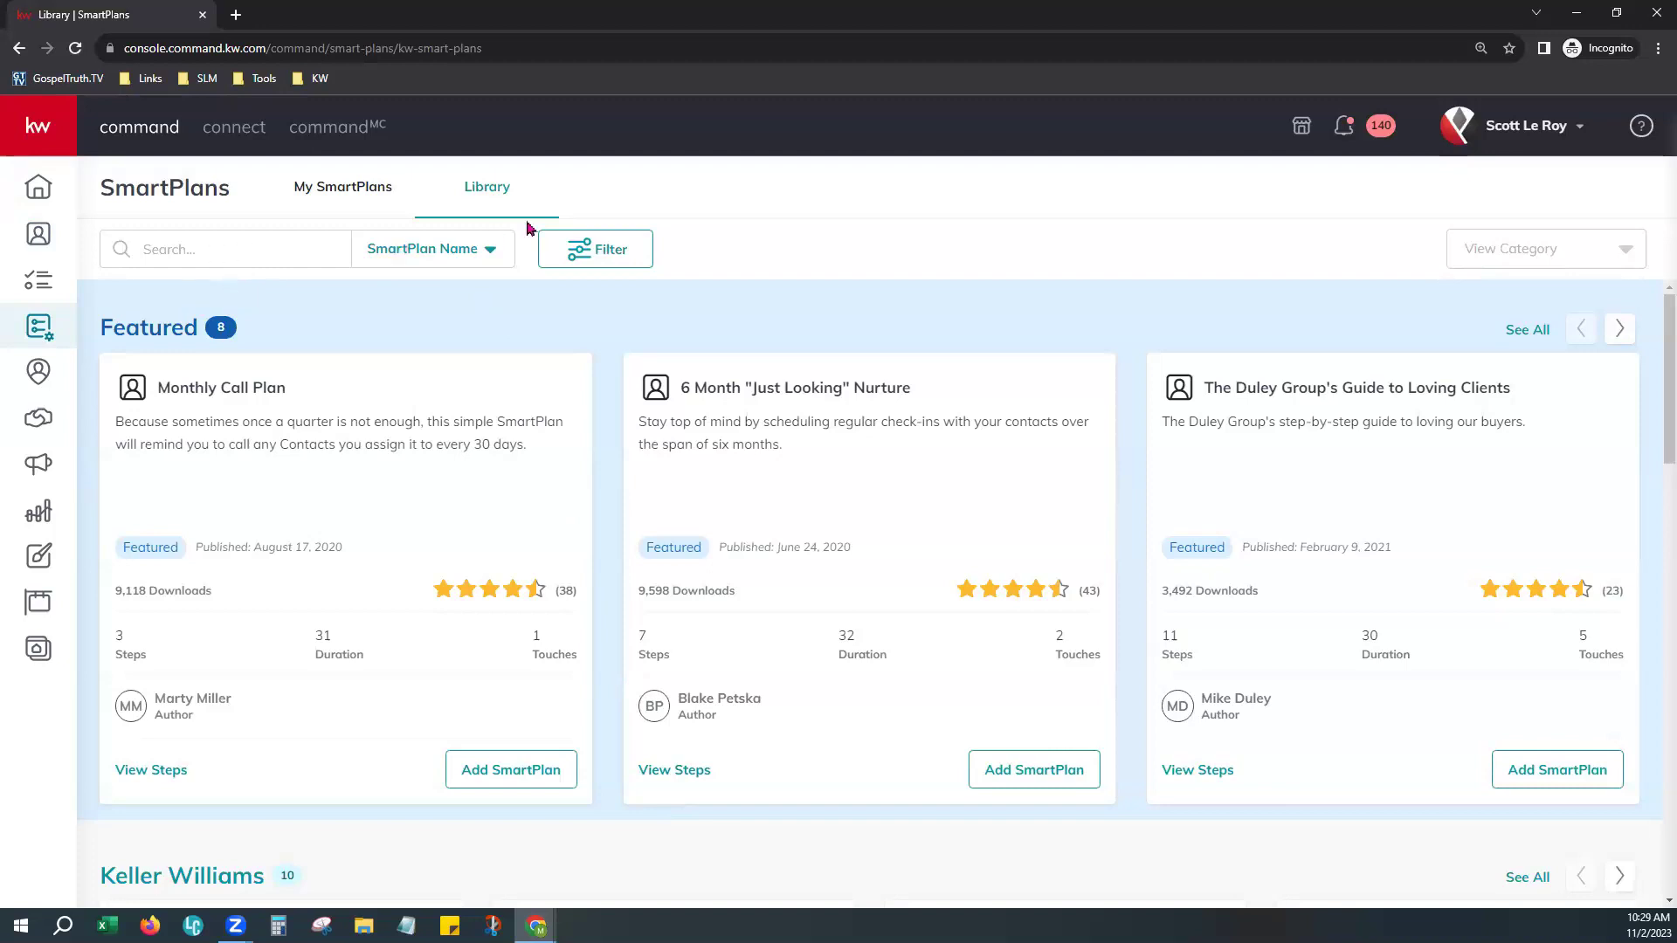
pyautogui.click(278, 247)
pyautogui.write('birthday')
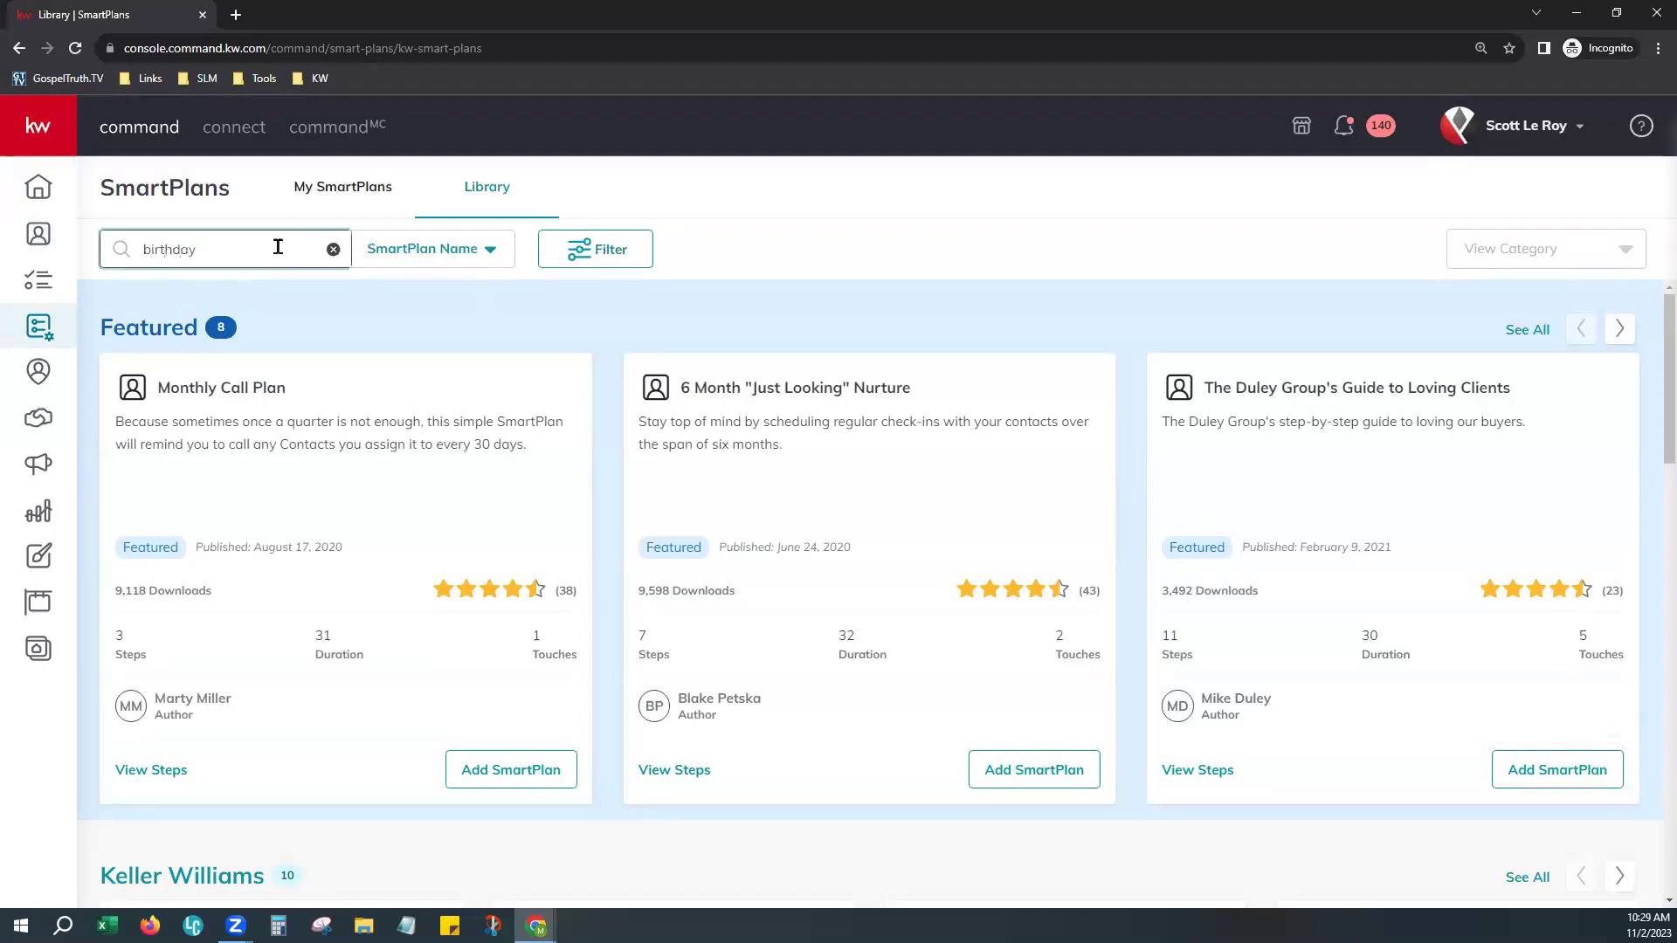
pyautogui.press('Return')
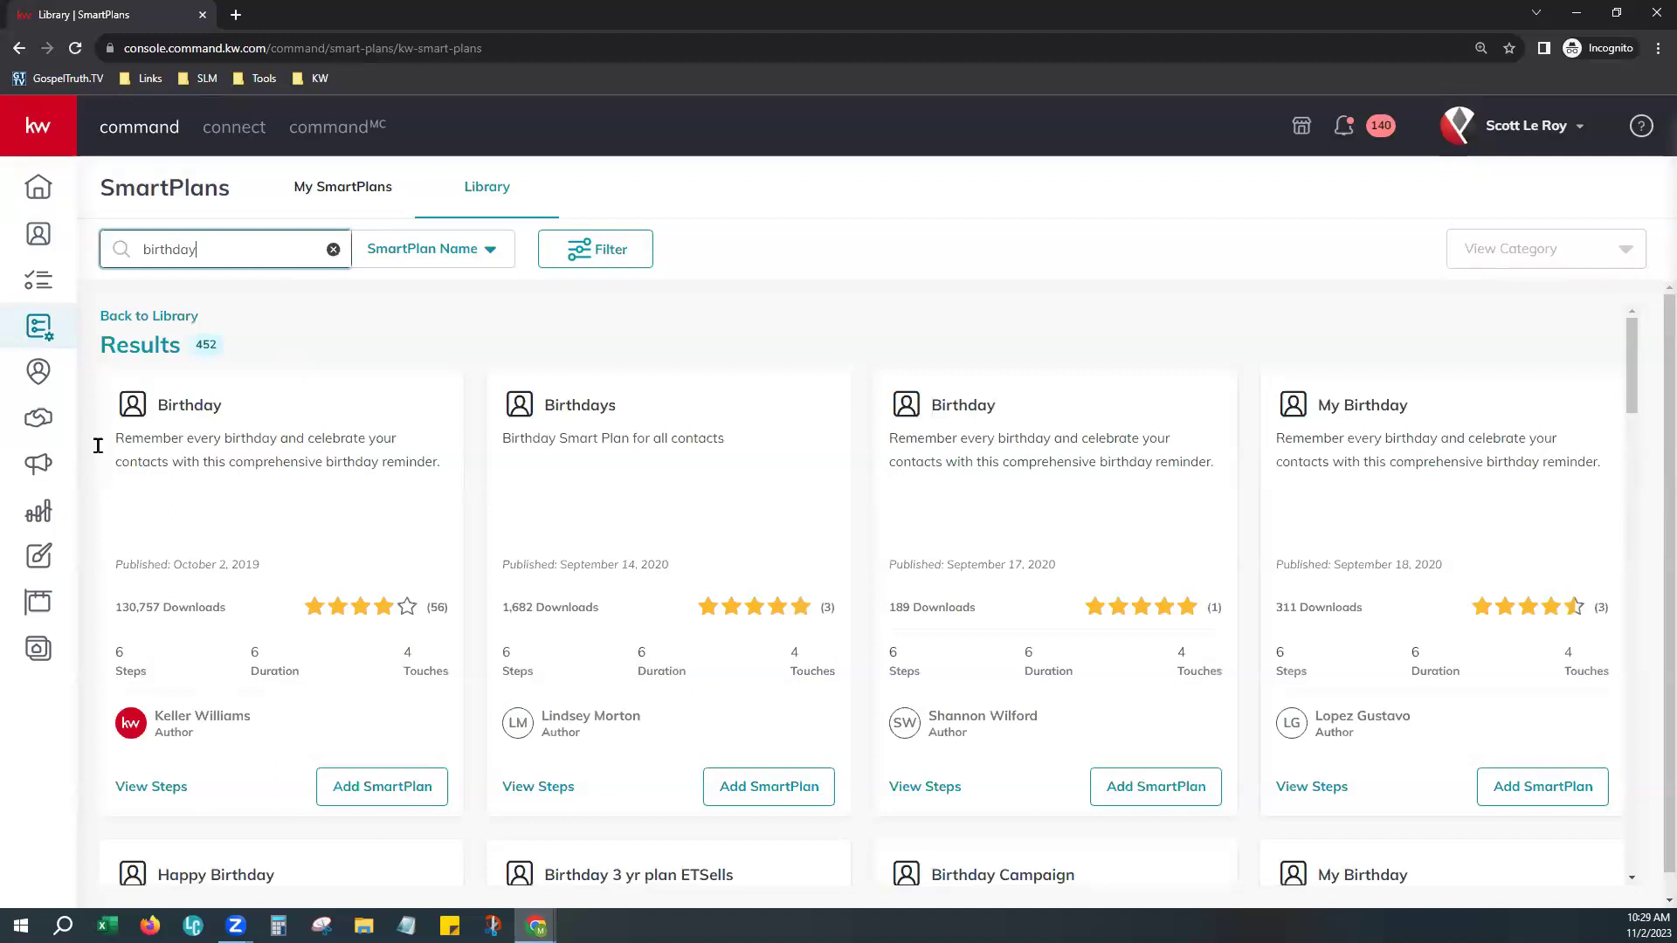
pyautogui.click(332, 250)
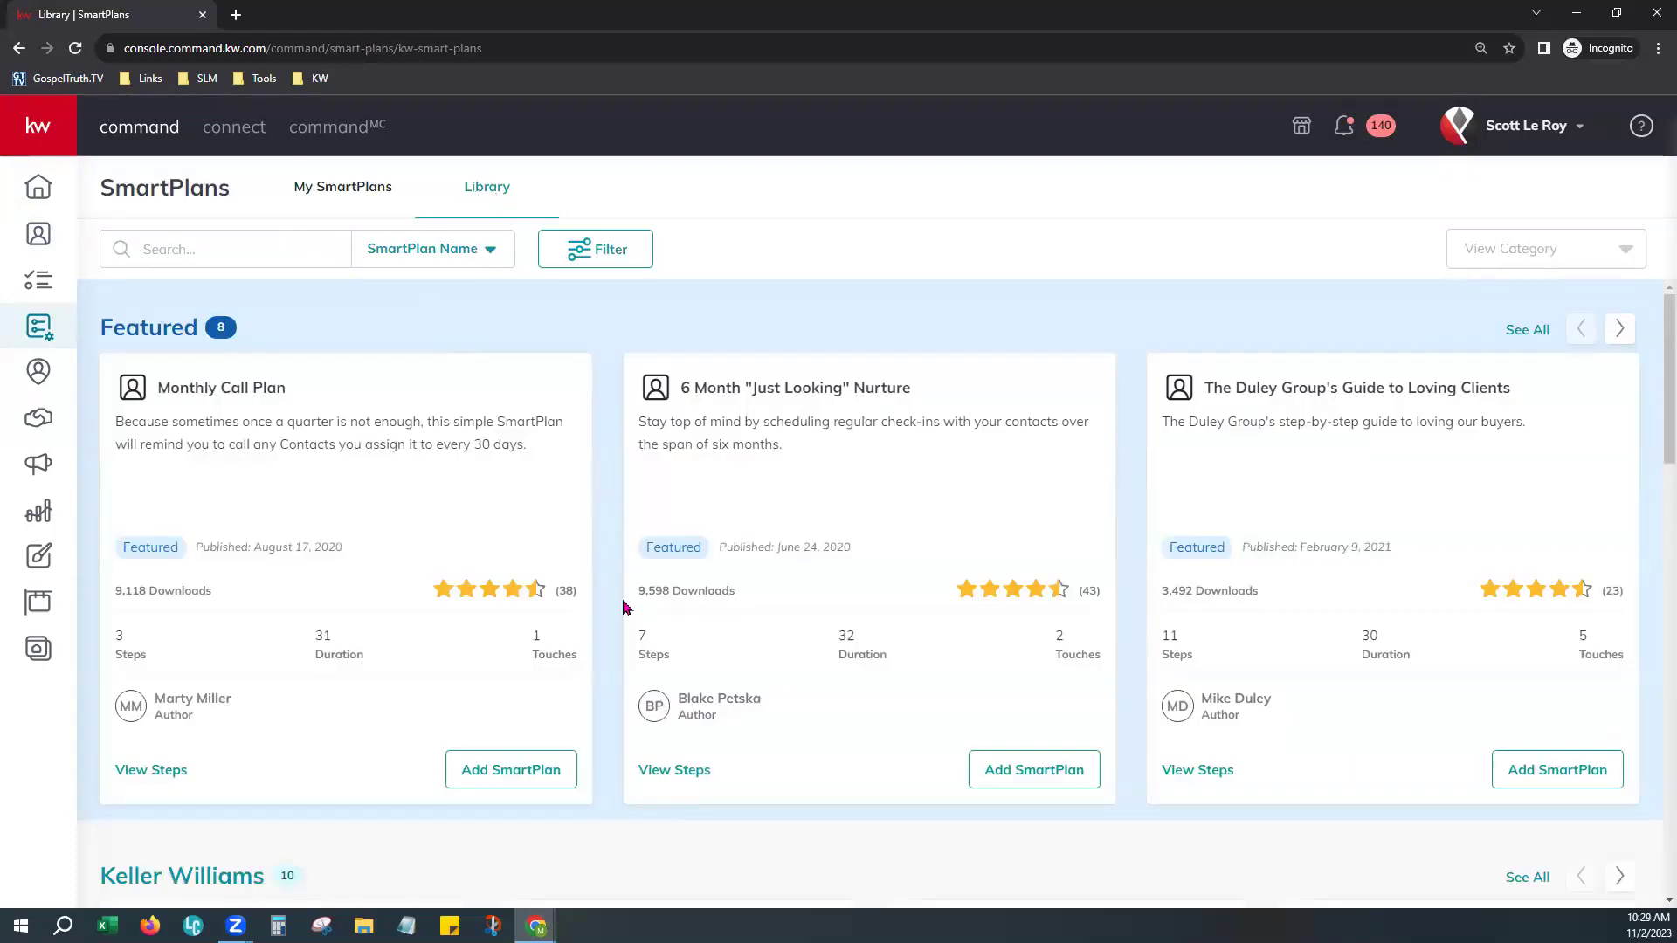
# Download the Birthday plan from the library's Keller Williams section to the personal SmartPlans as "My Birthday"
pyautogui.scroll(-5, 624, 607)
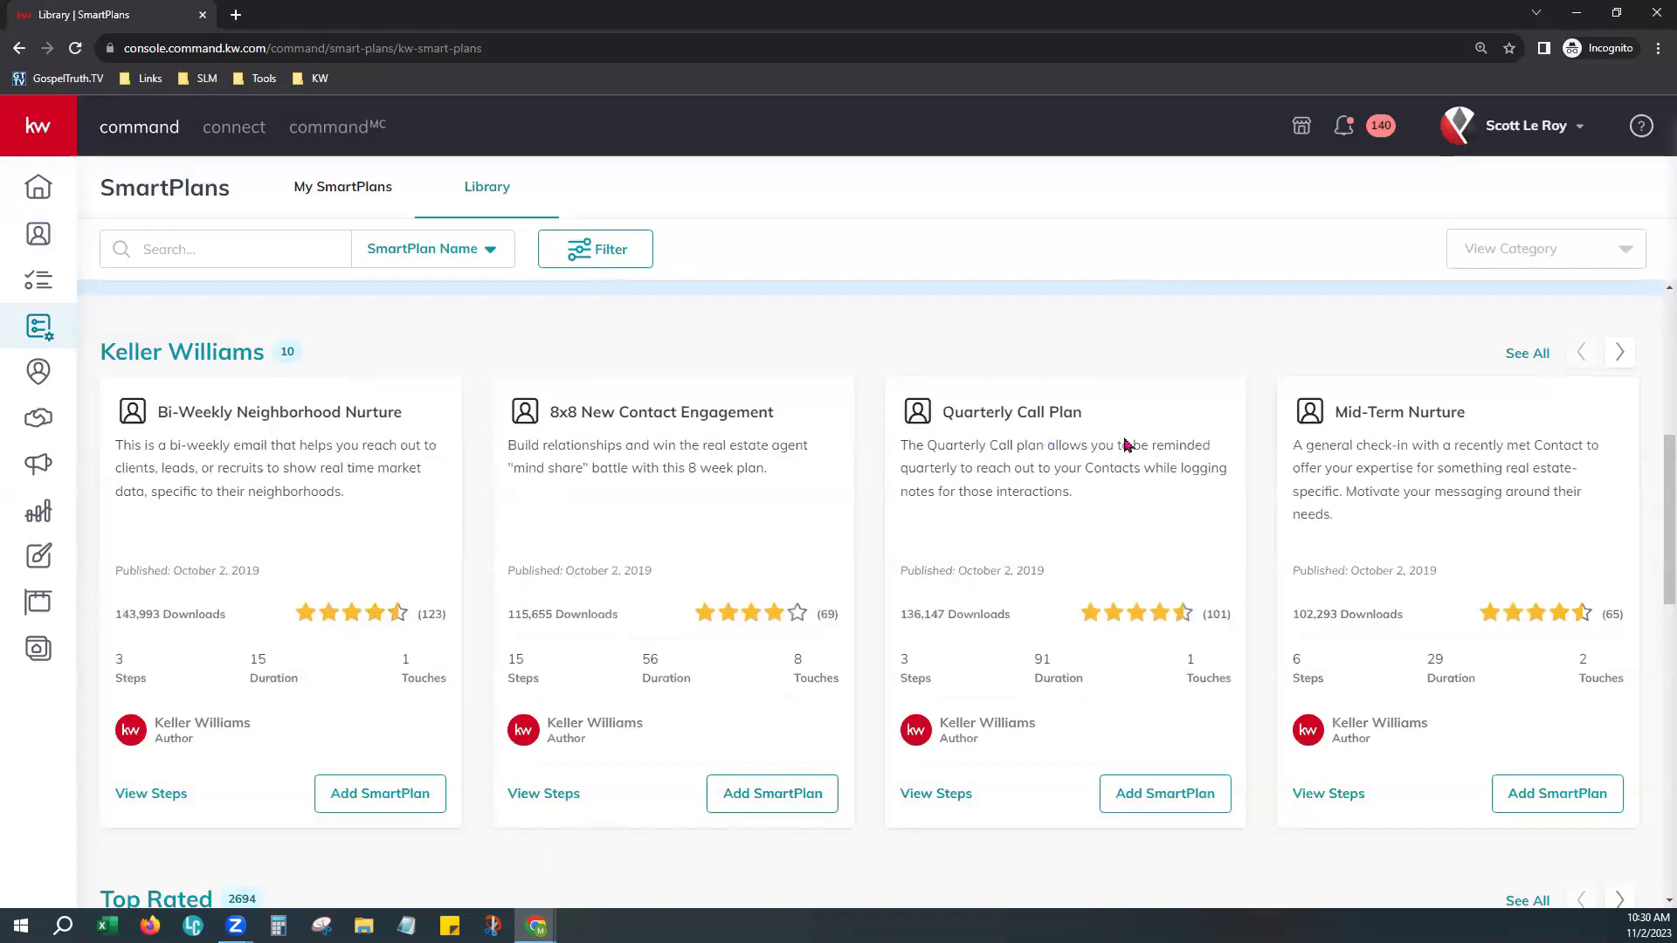
pyautogui.click(1615, 355)
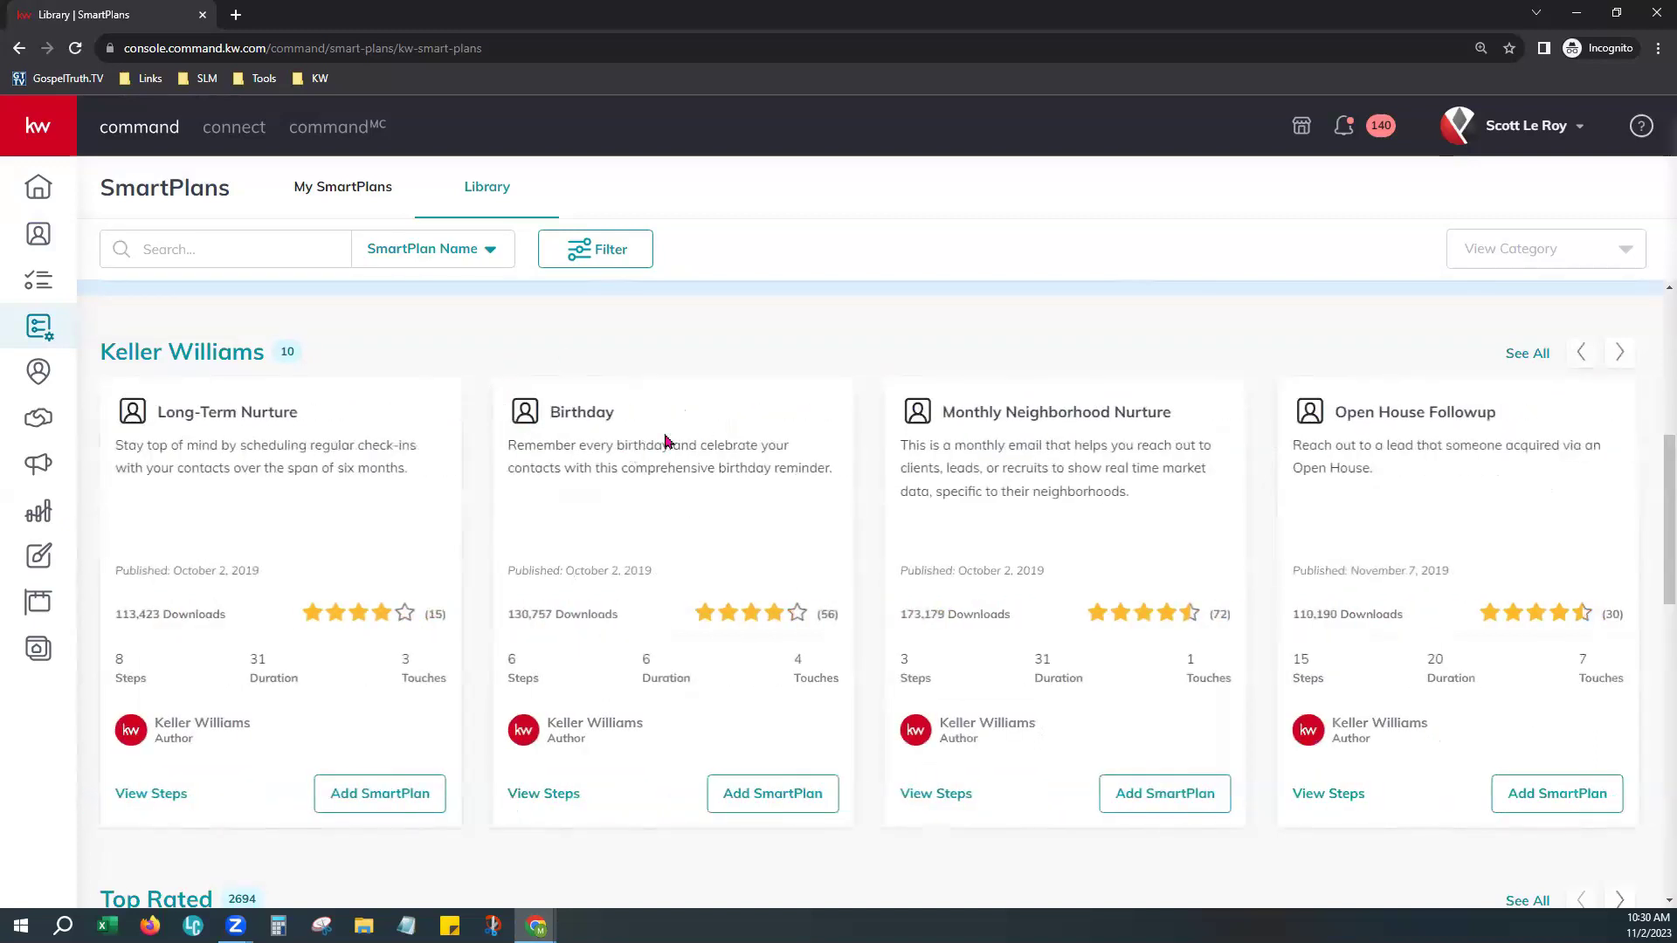
pyautogui.click(791, 796)
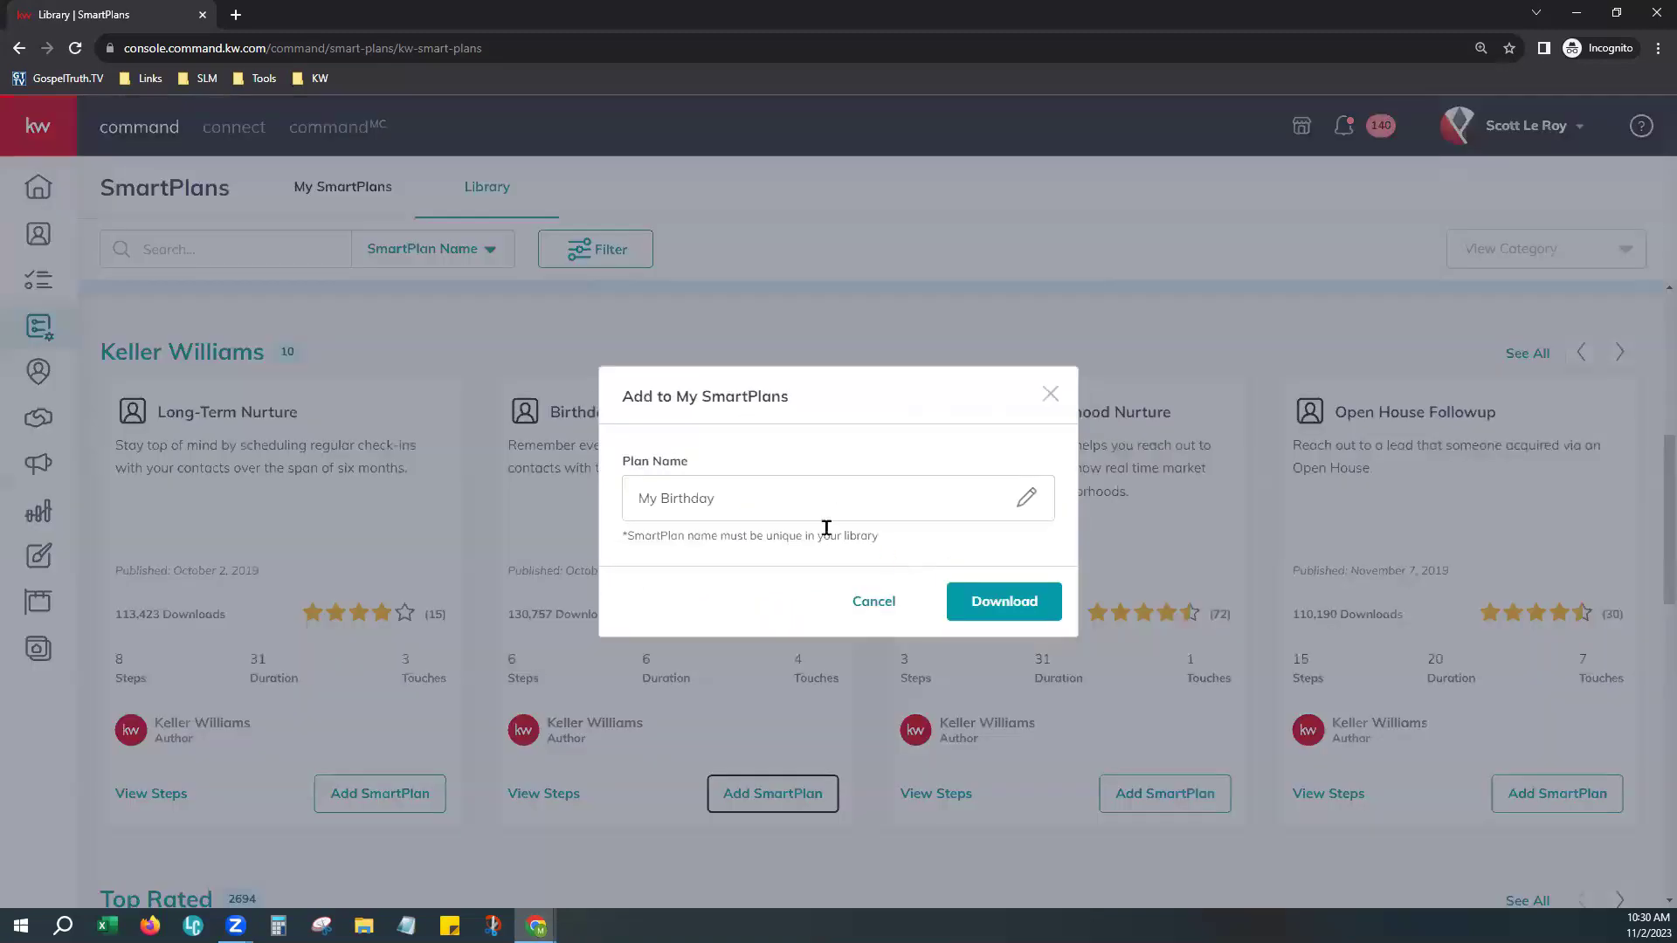
pyautogui.click(794, 504)
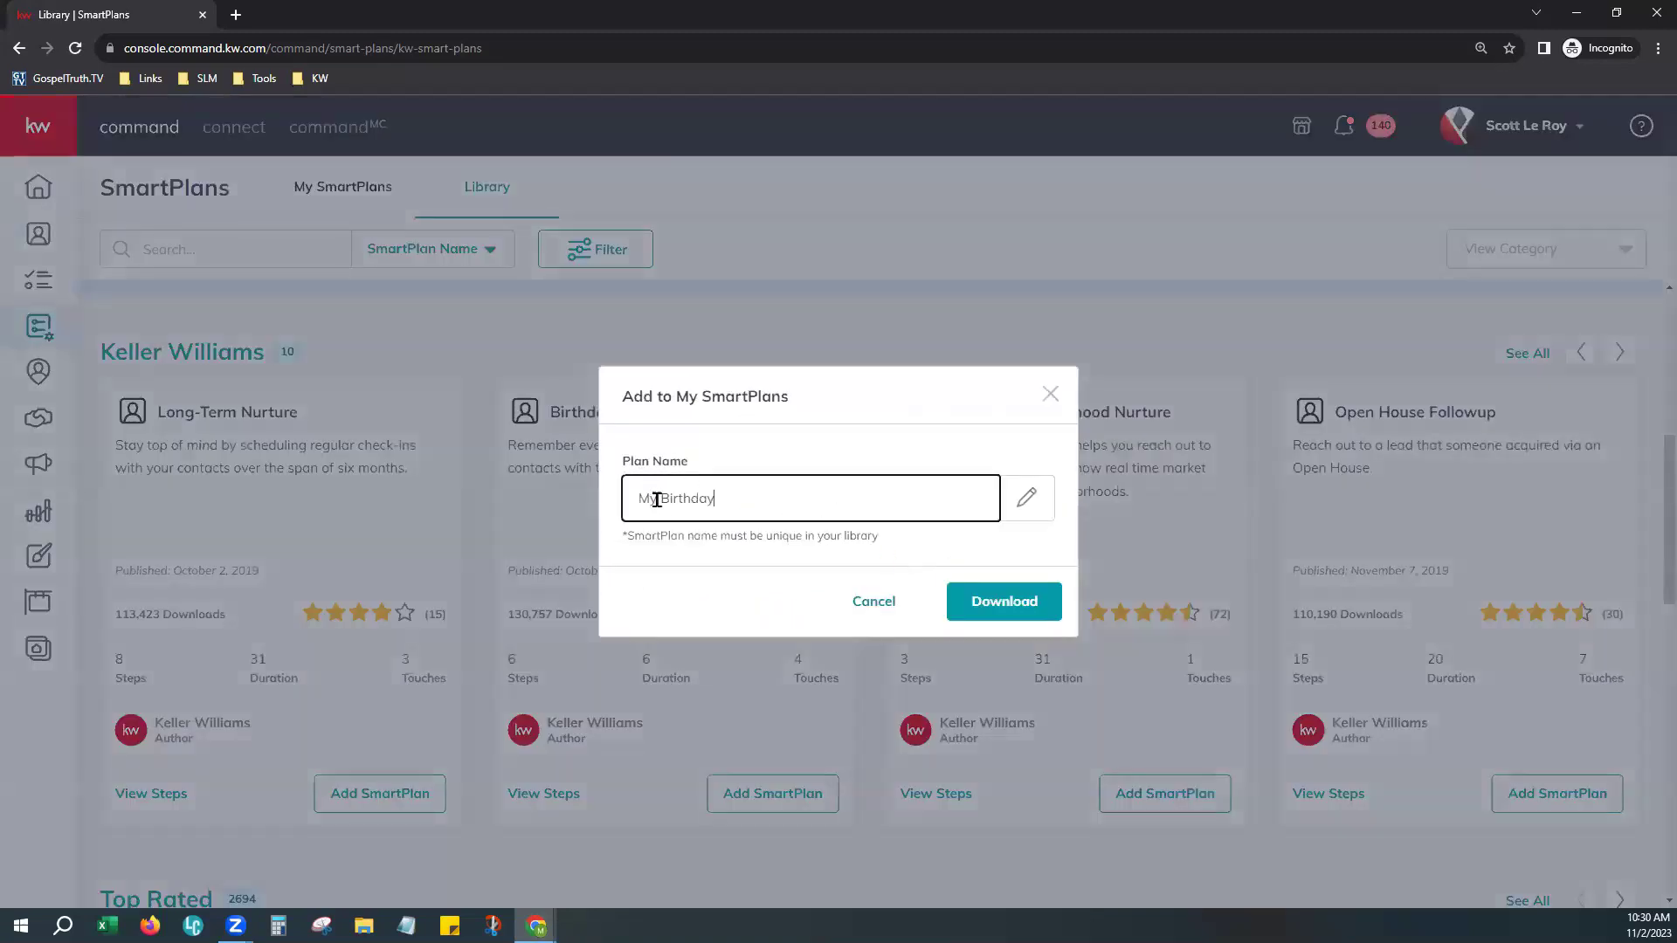
pyautogui.click(1014, 611)
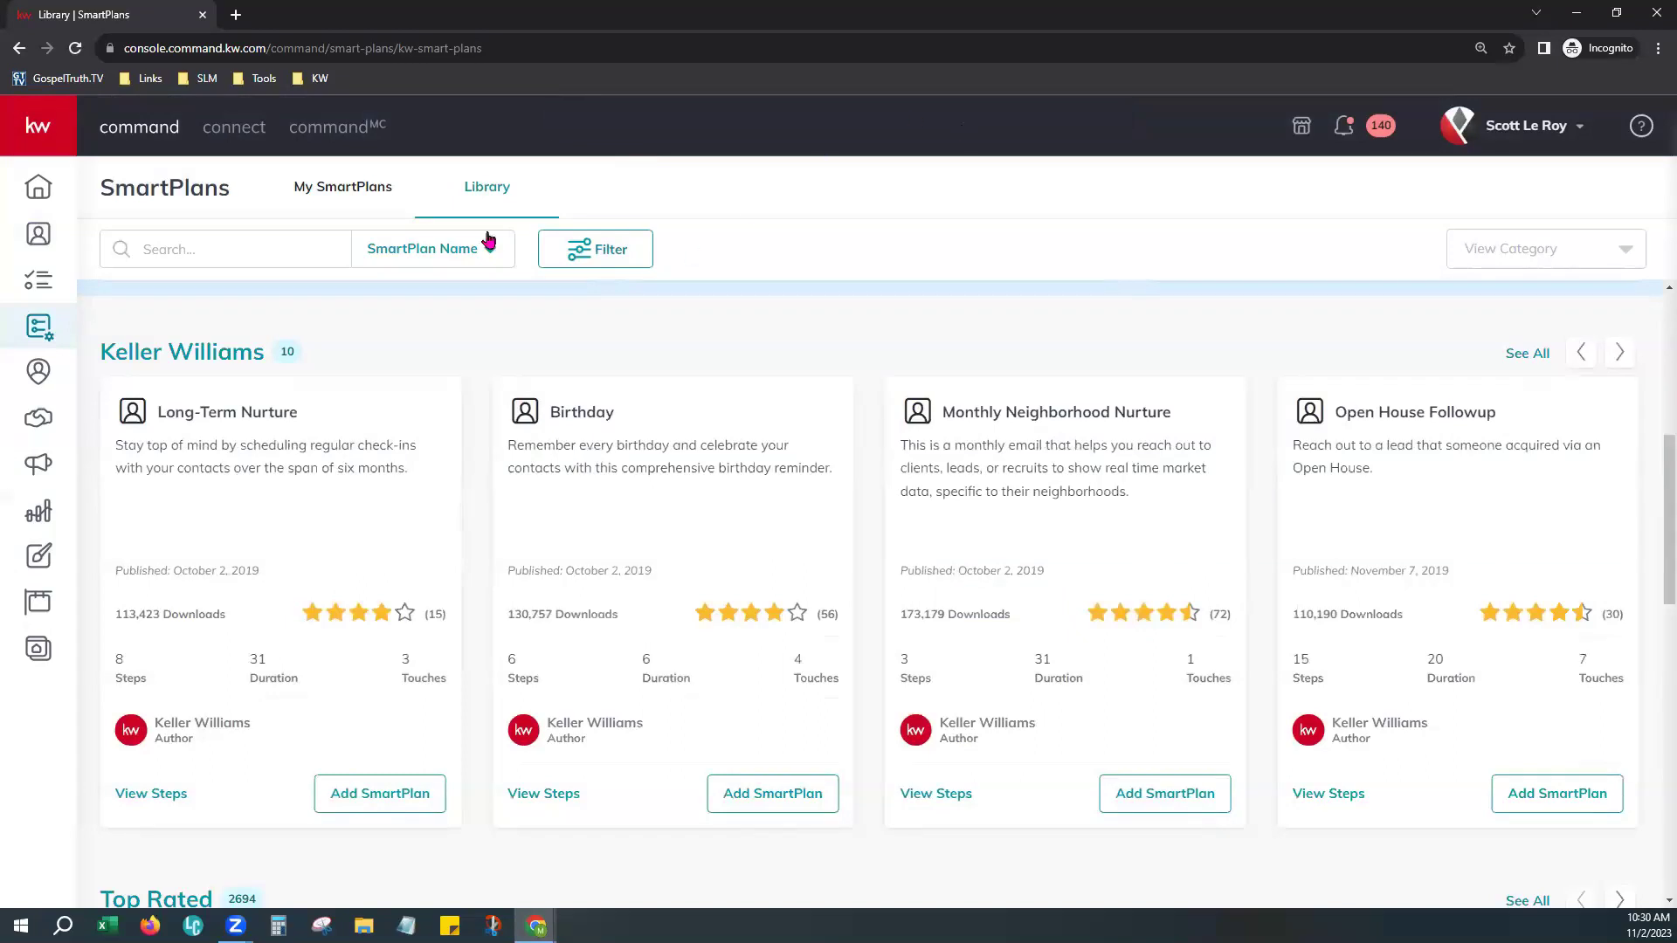
# Open the My Birthday SmartPlan for editing and examine the task name and description of its first step
pyautogui.click(304, 192)
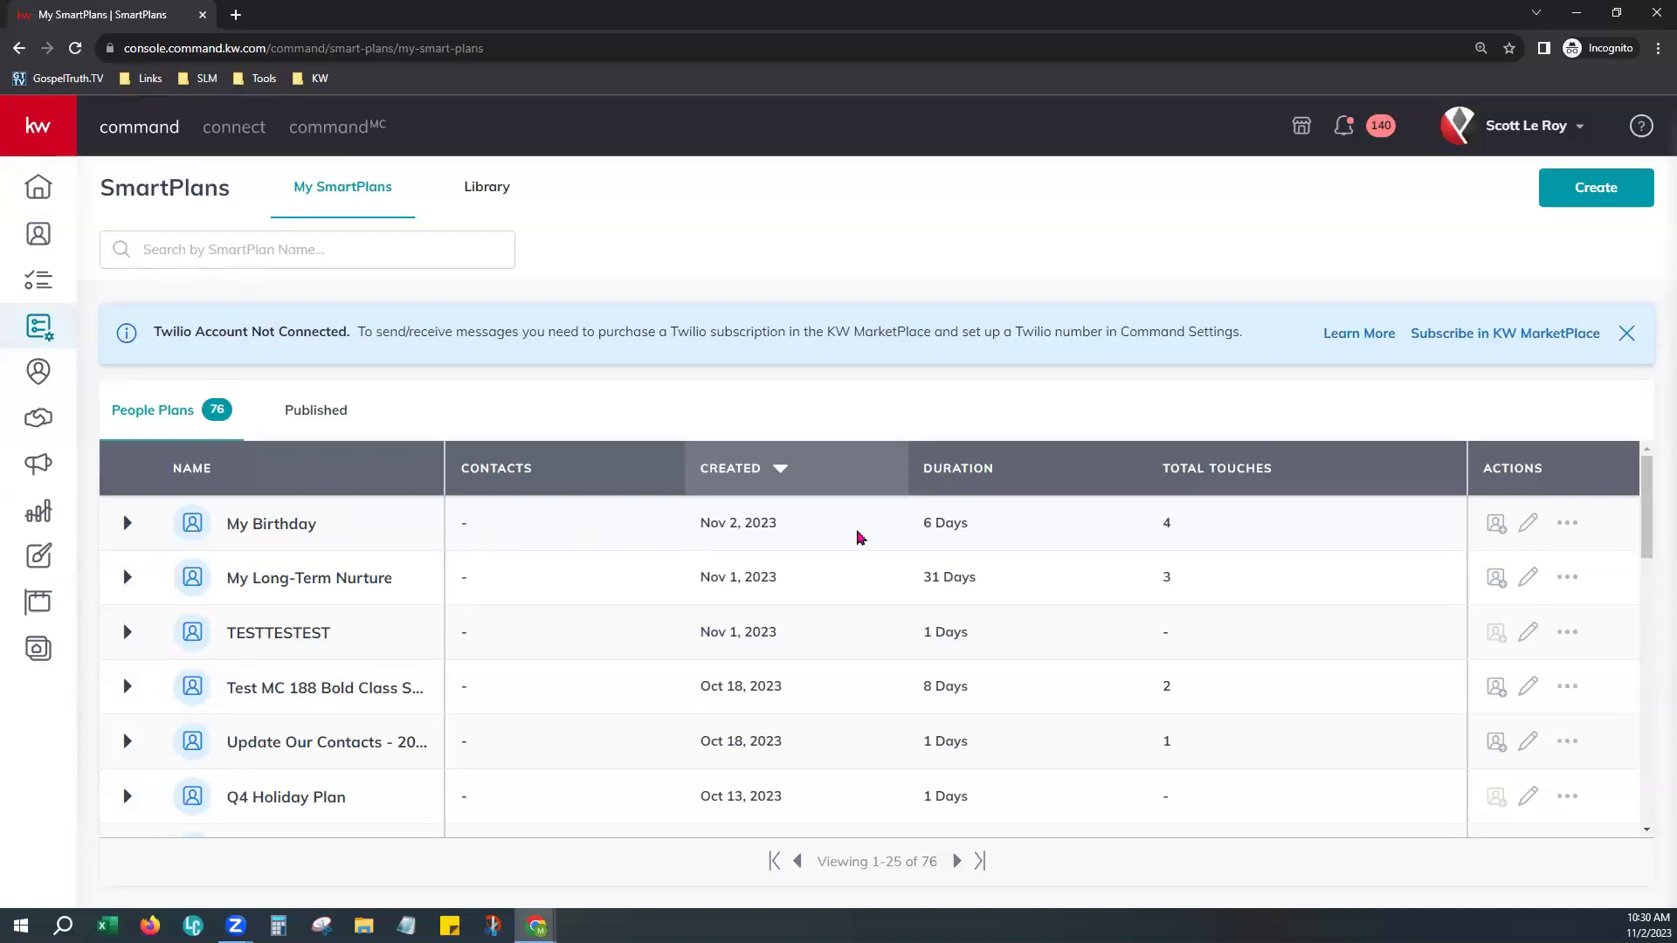
pyautogui.click(1527, 525)
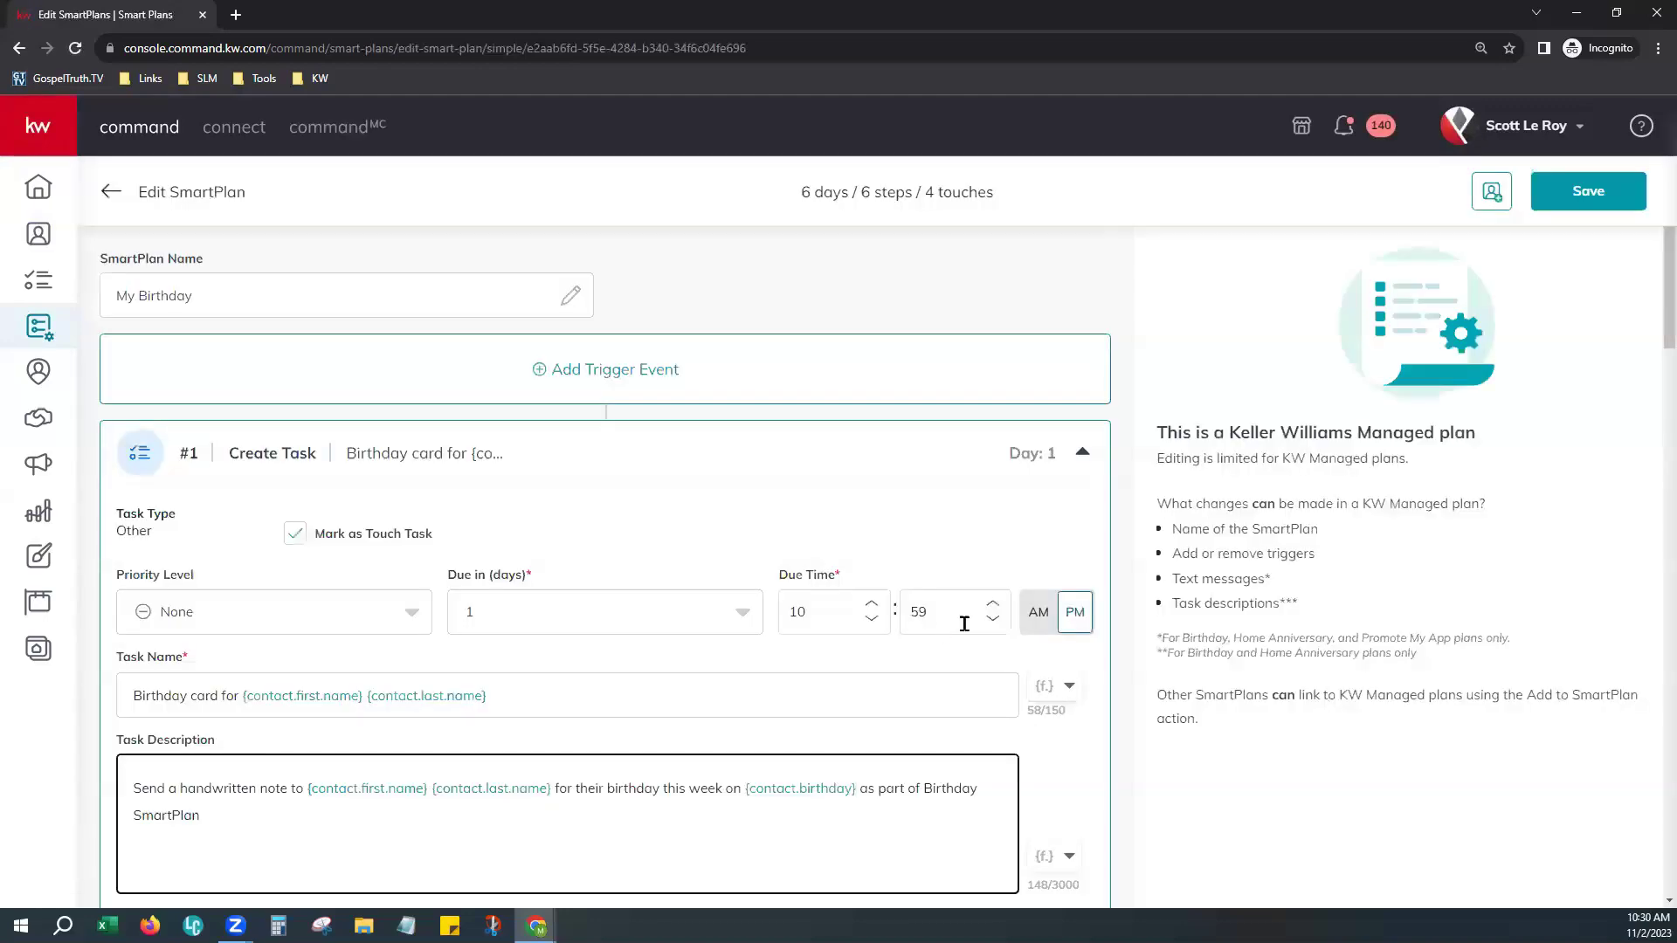
pyautogui.scroll(-2, 799, 515)
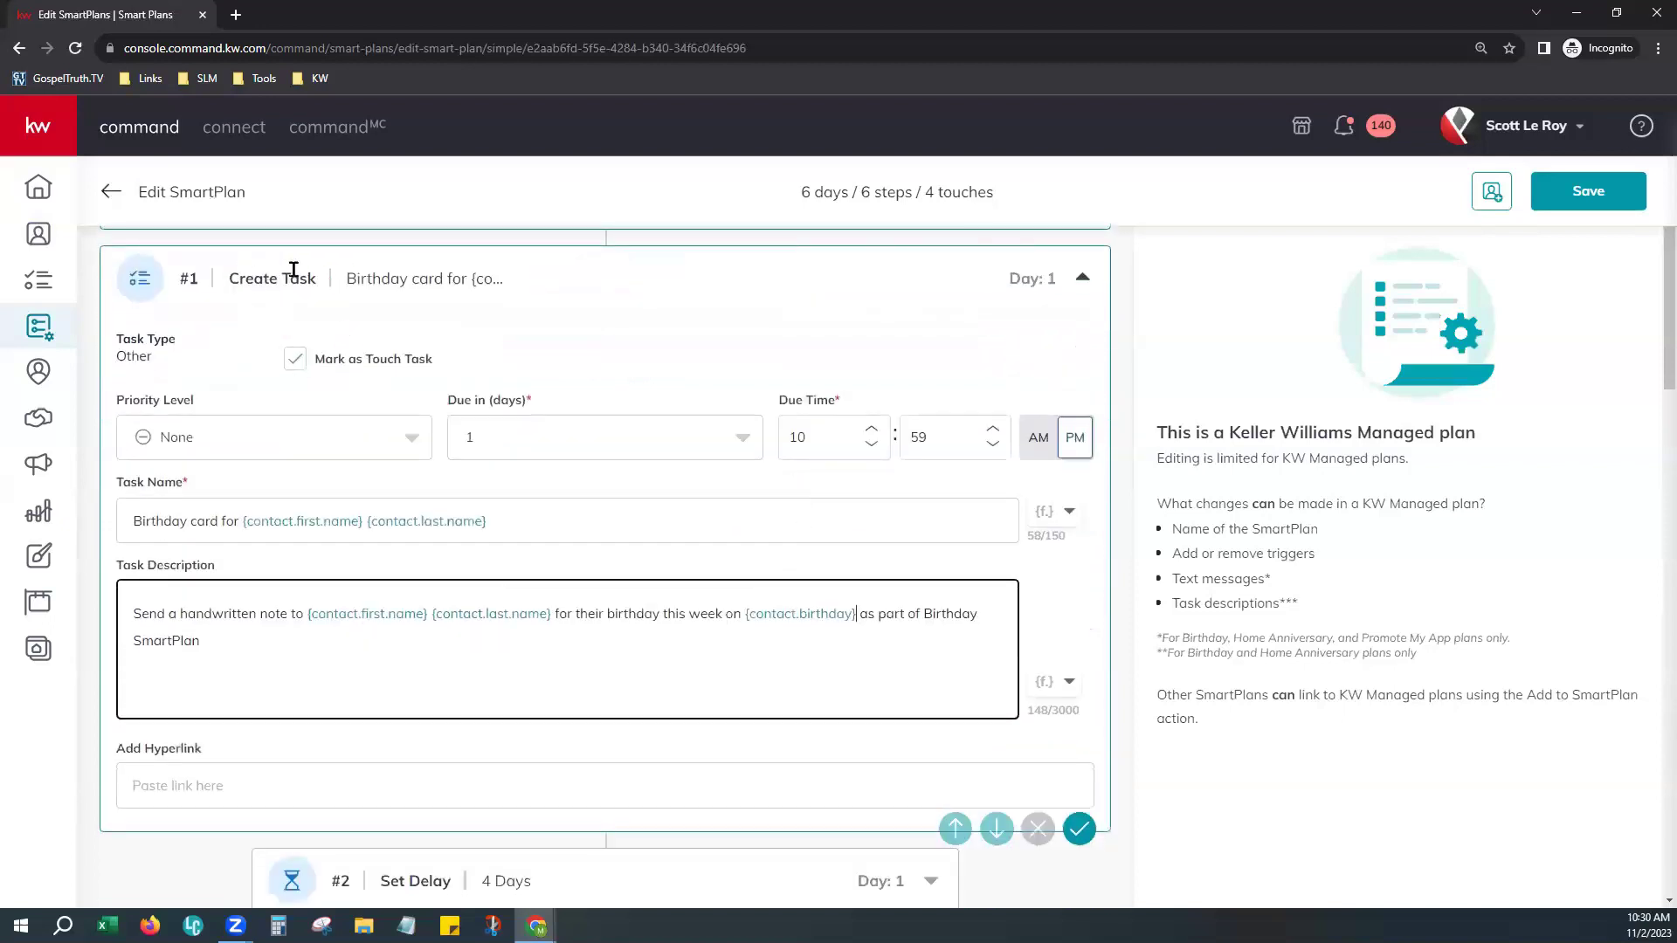
pyautogui.click(131, 520)
pyautogui.hotkey('ctrl', 'shift', 'Right')
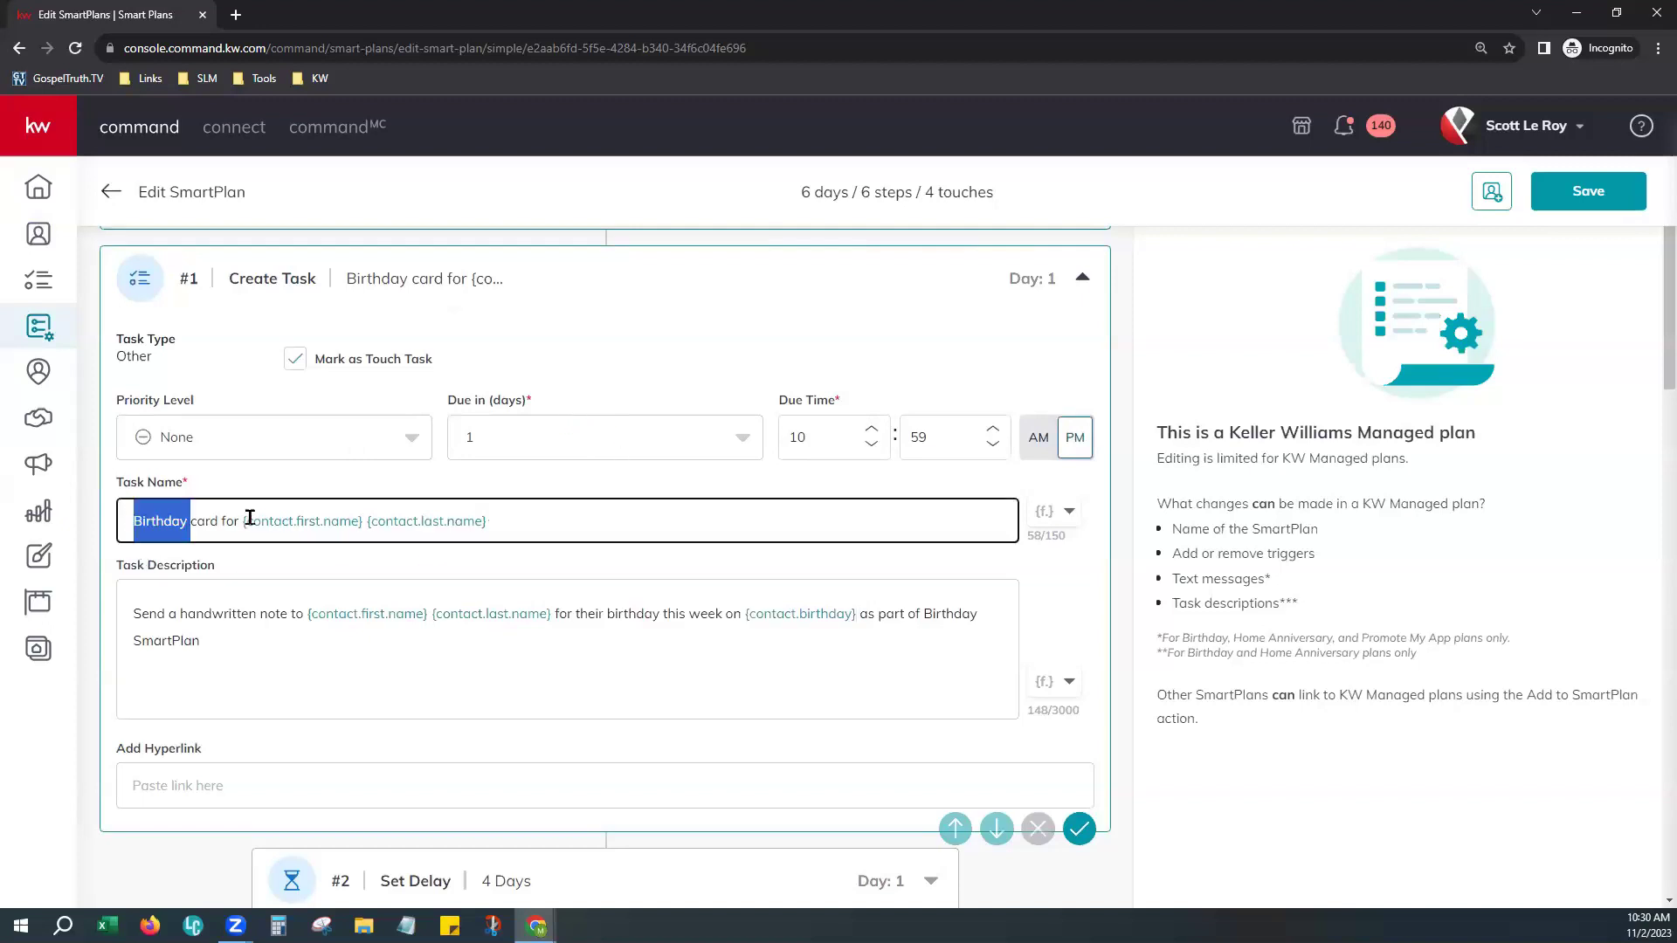
pyautogui.click(598, 535)
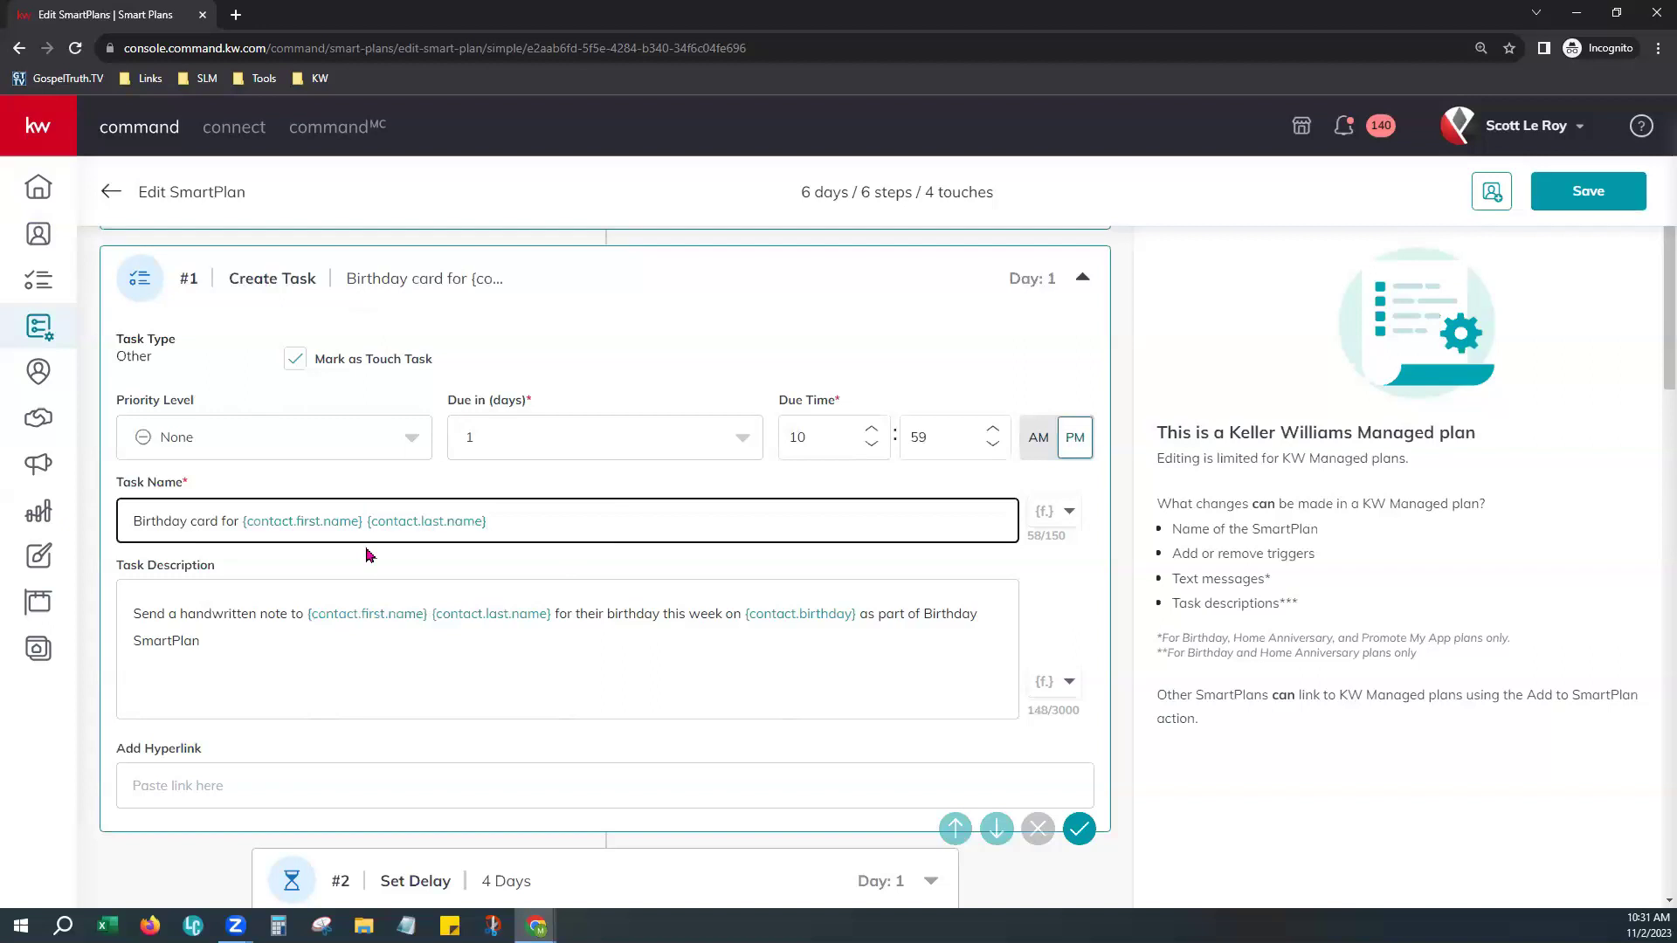
pyautogui.click(222, 648)
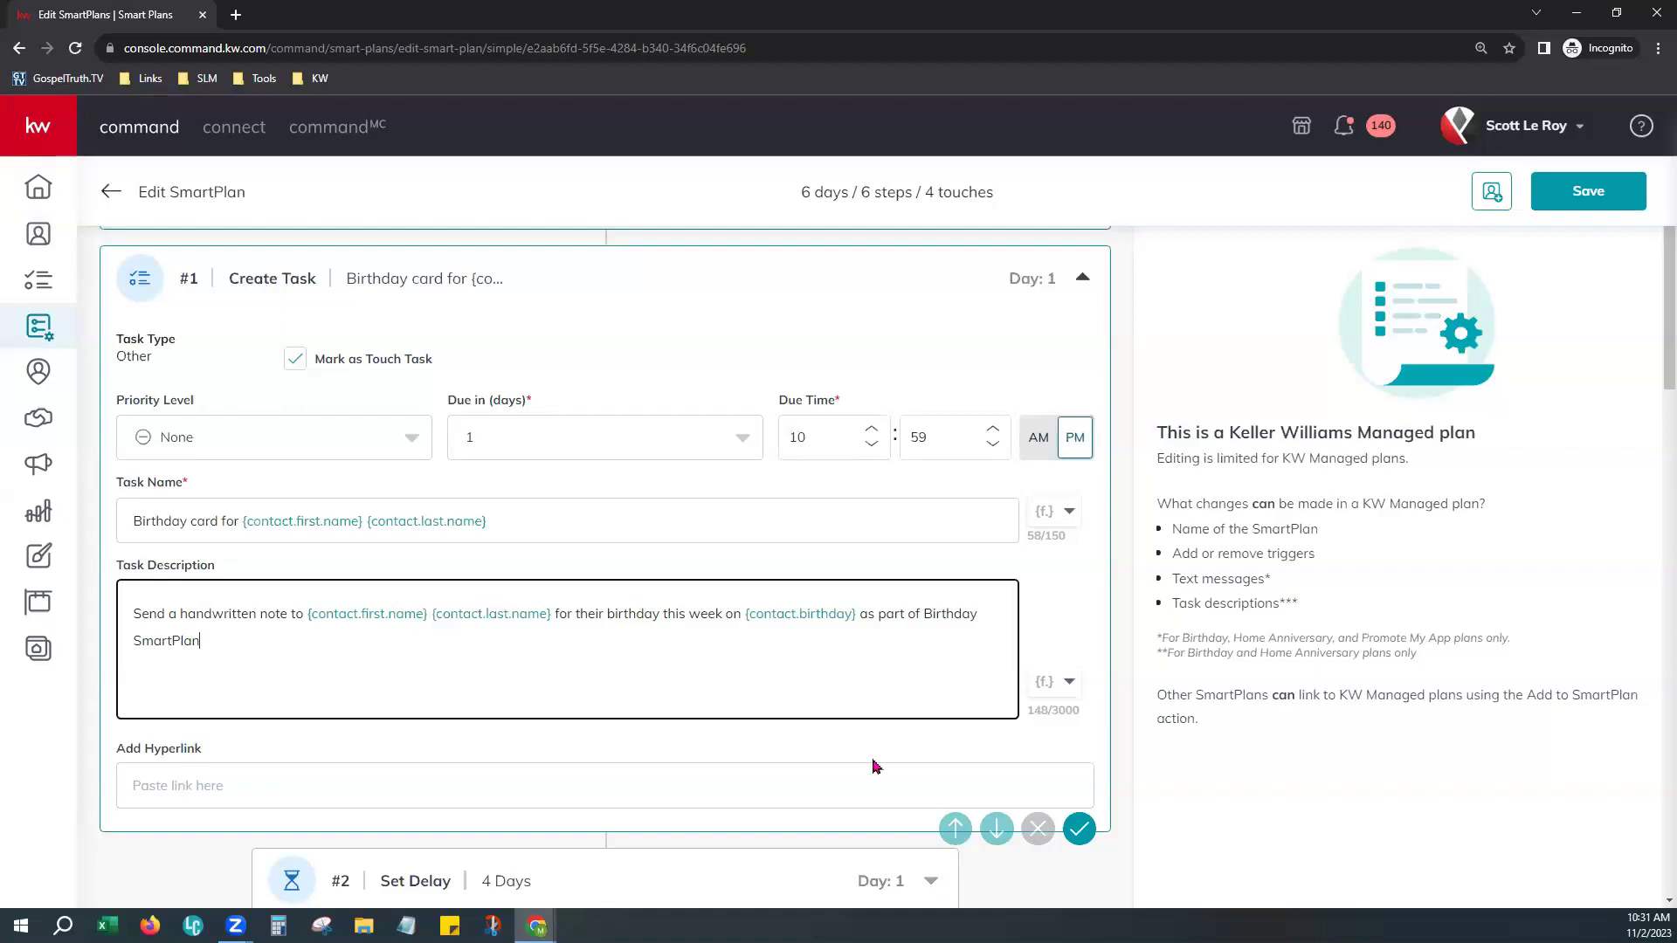
# Examine the SmartPlan's delays, its Make a Call step, and the name and description of its Birthday Social Post task
pyautogui.scroll(-4, 808, 681)
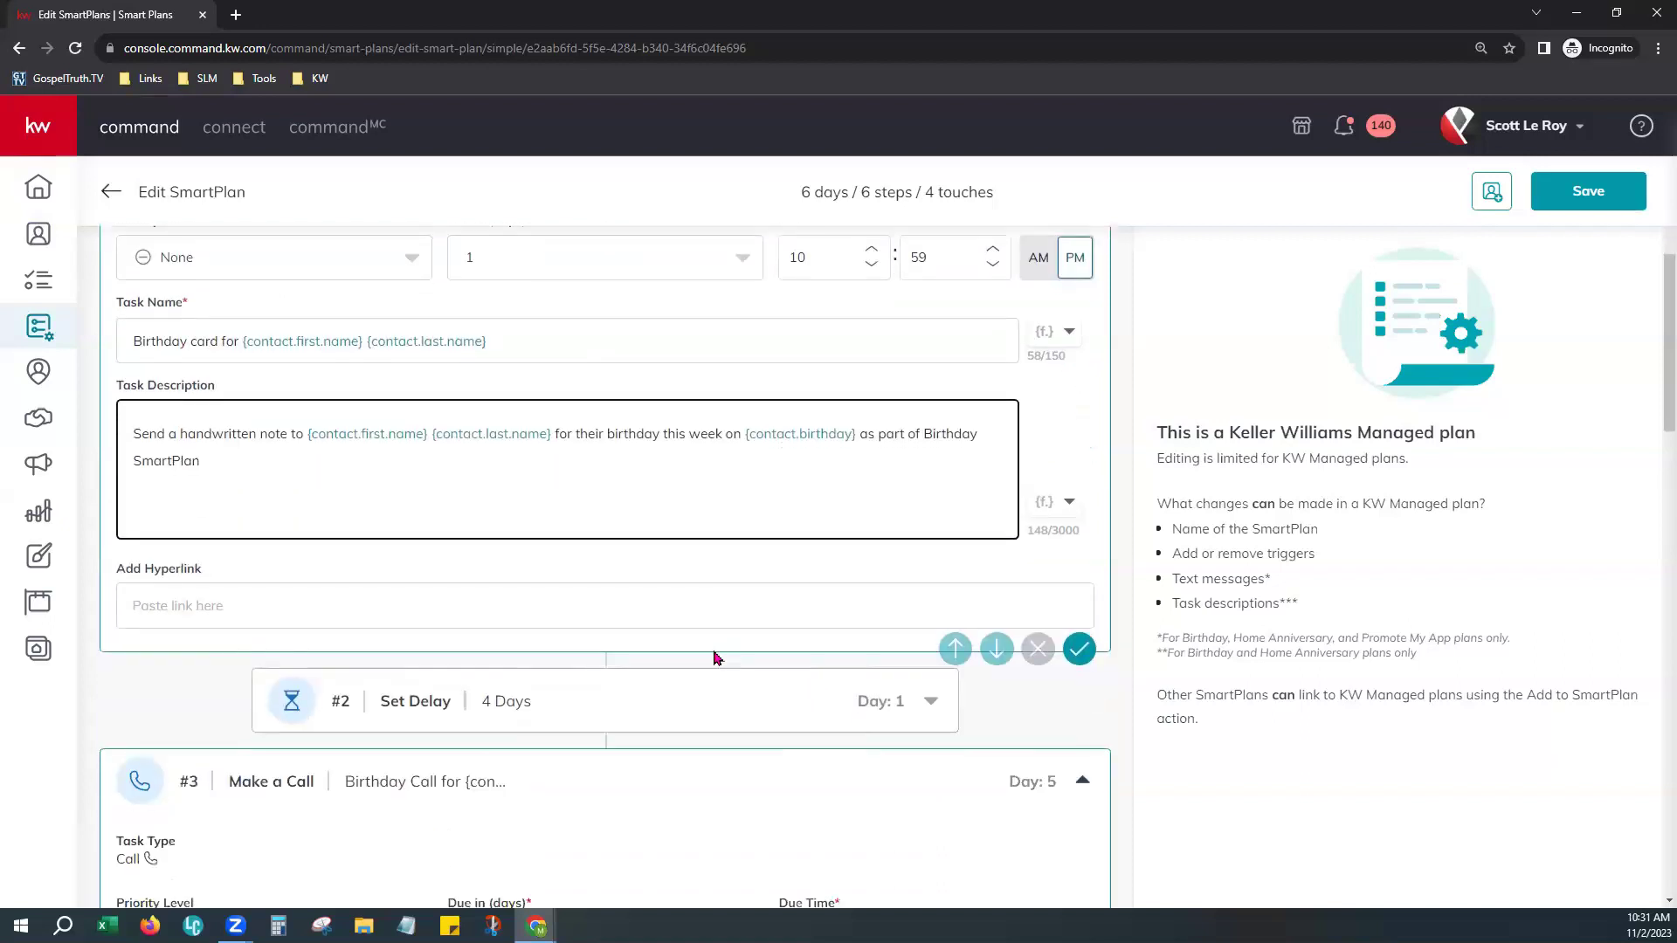
pyautogui.scroll(2, 663, 586)
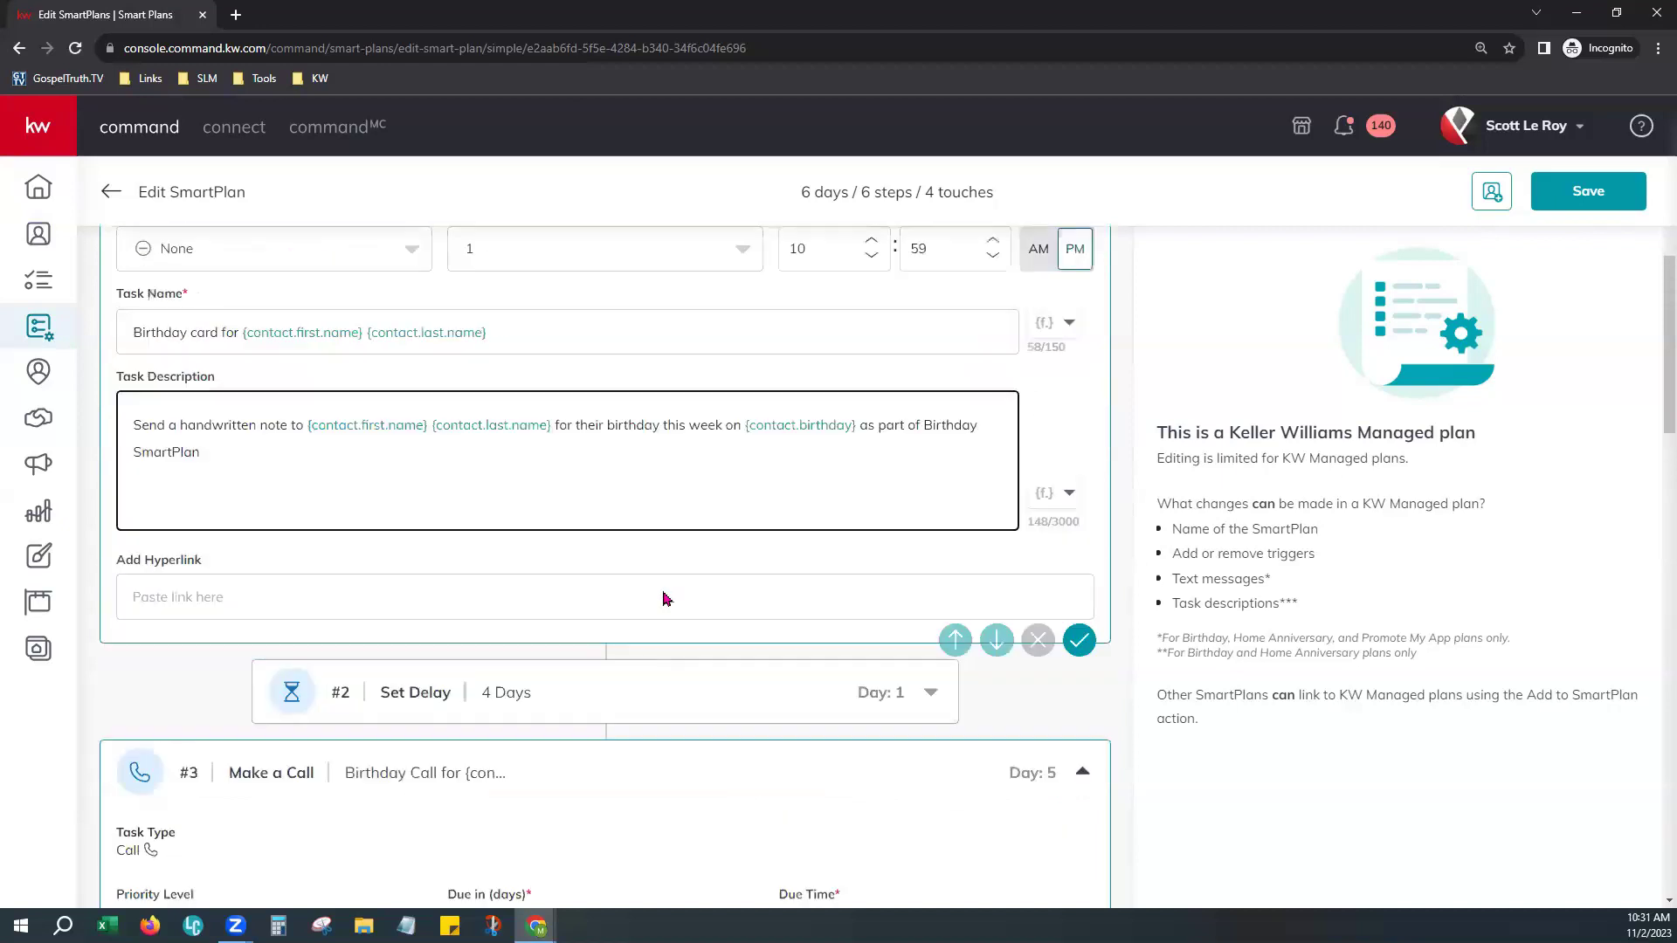
pyautogui.scroll(-4, 583, 716)
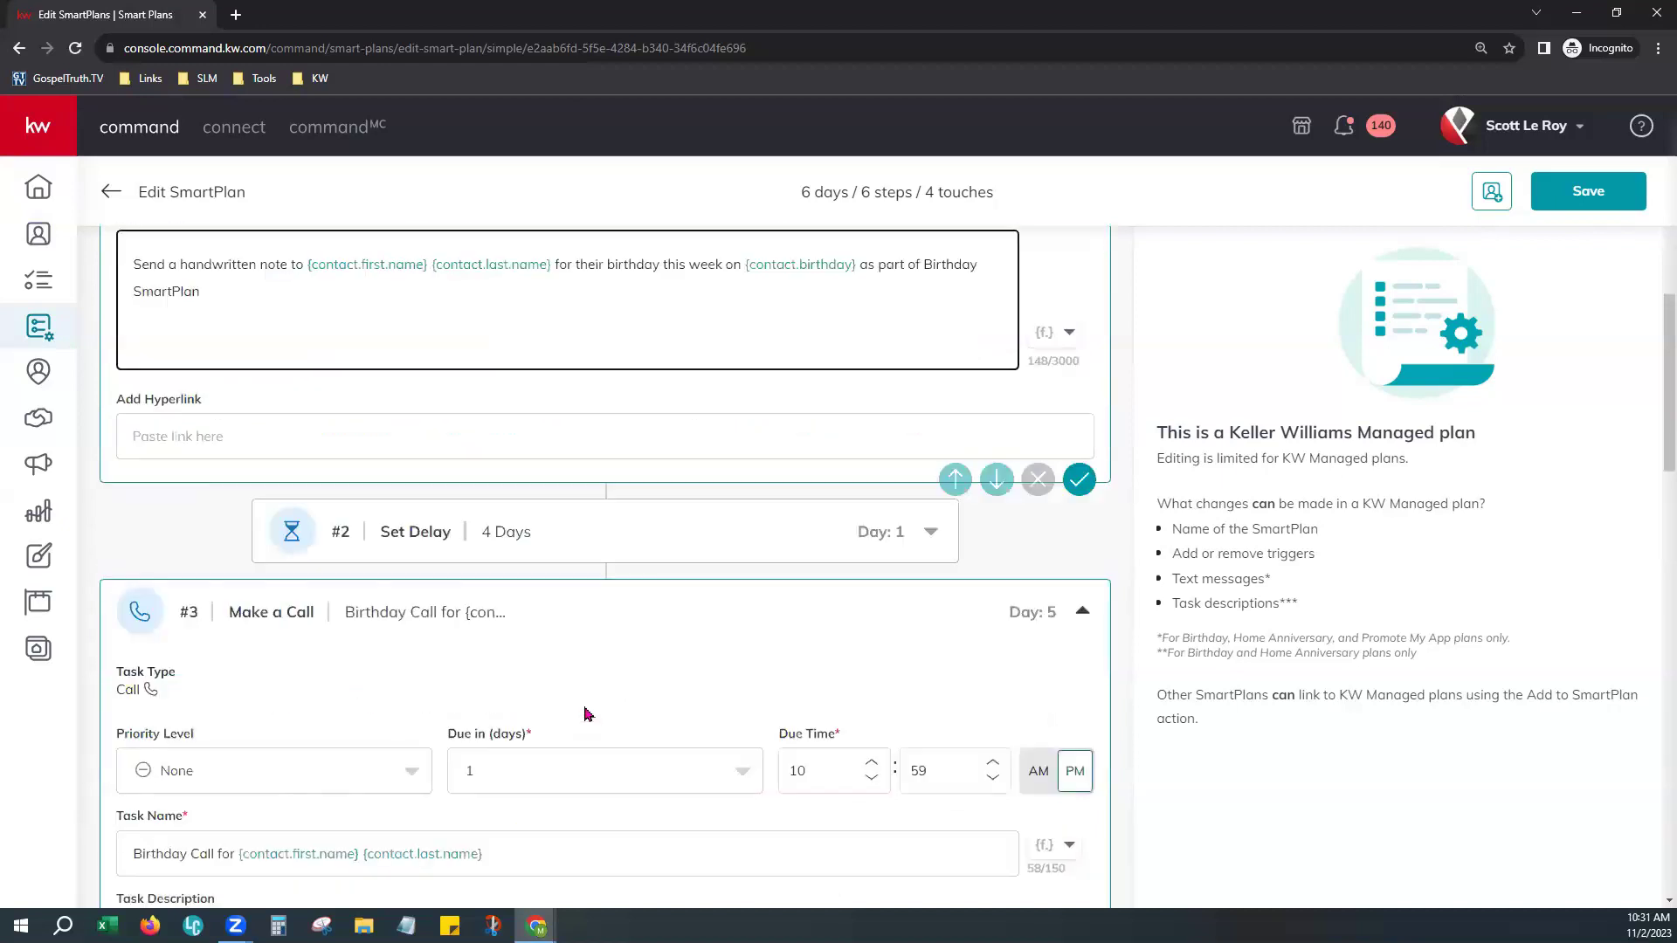
pyautogui.scroll(-2, 524, 593)
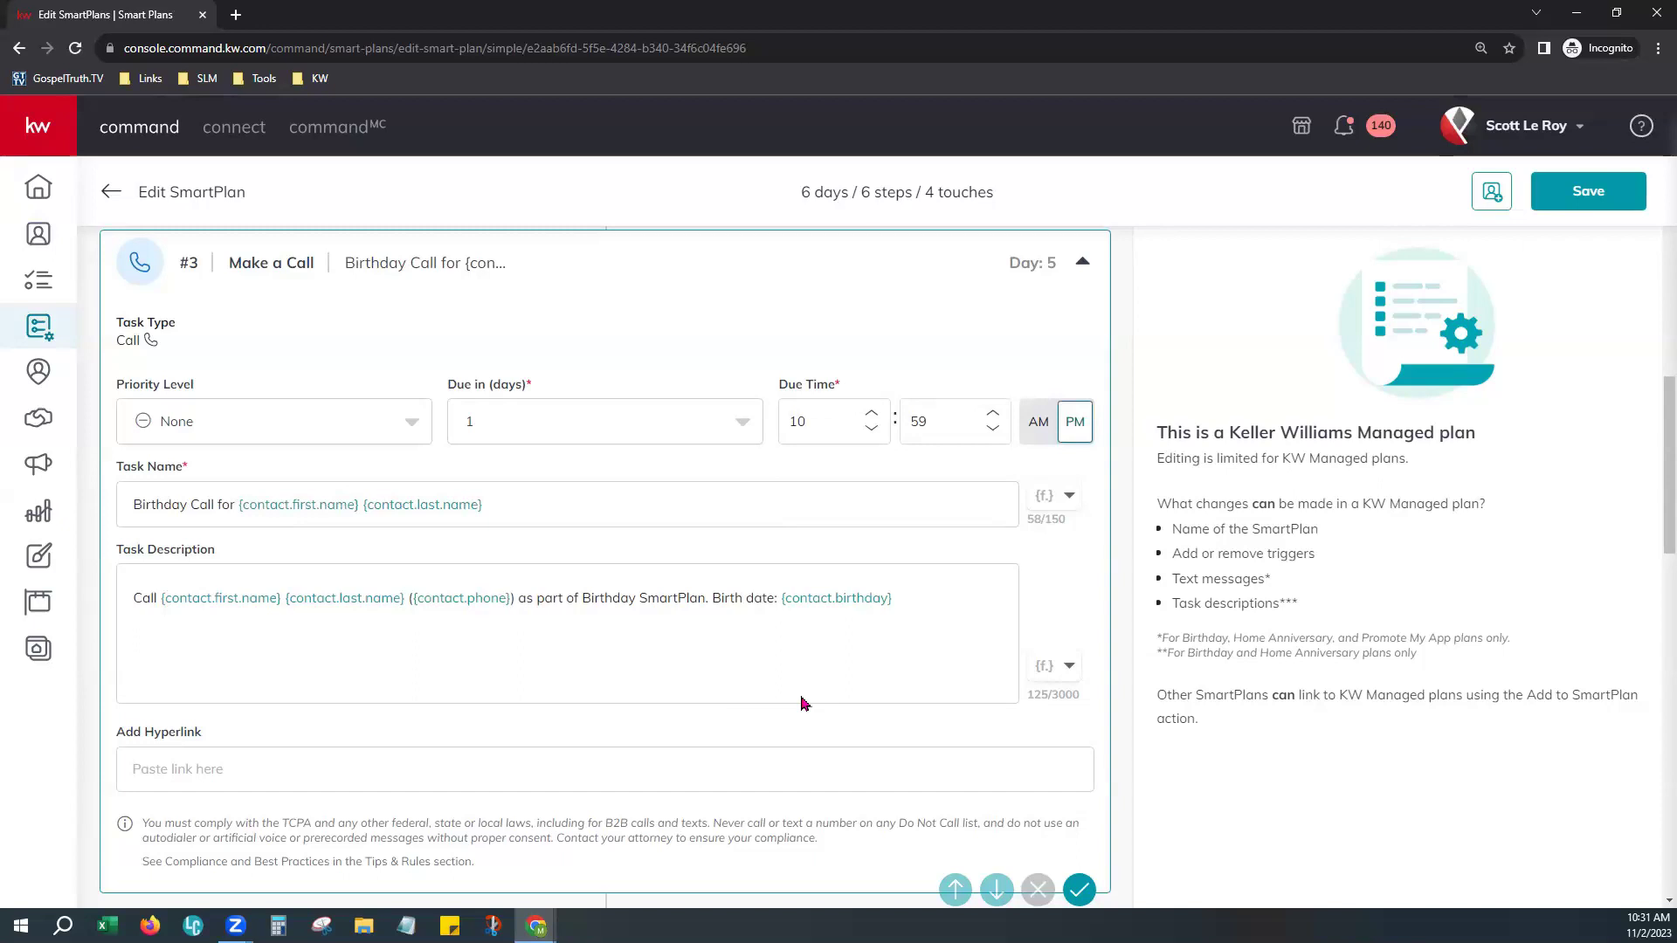
pyautogui.scroll(-6, 804, 703)
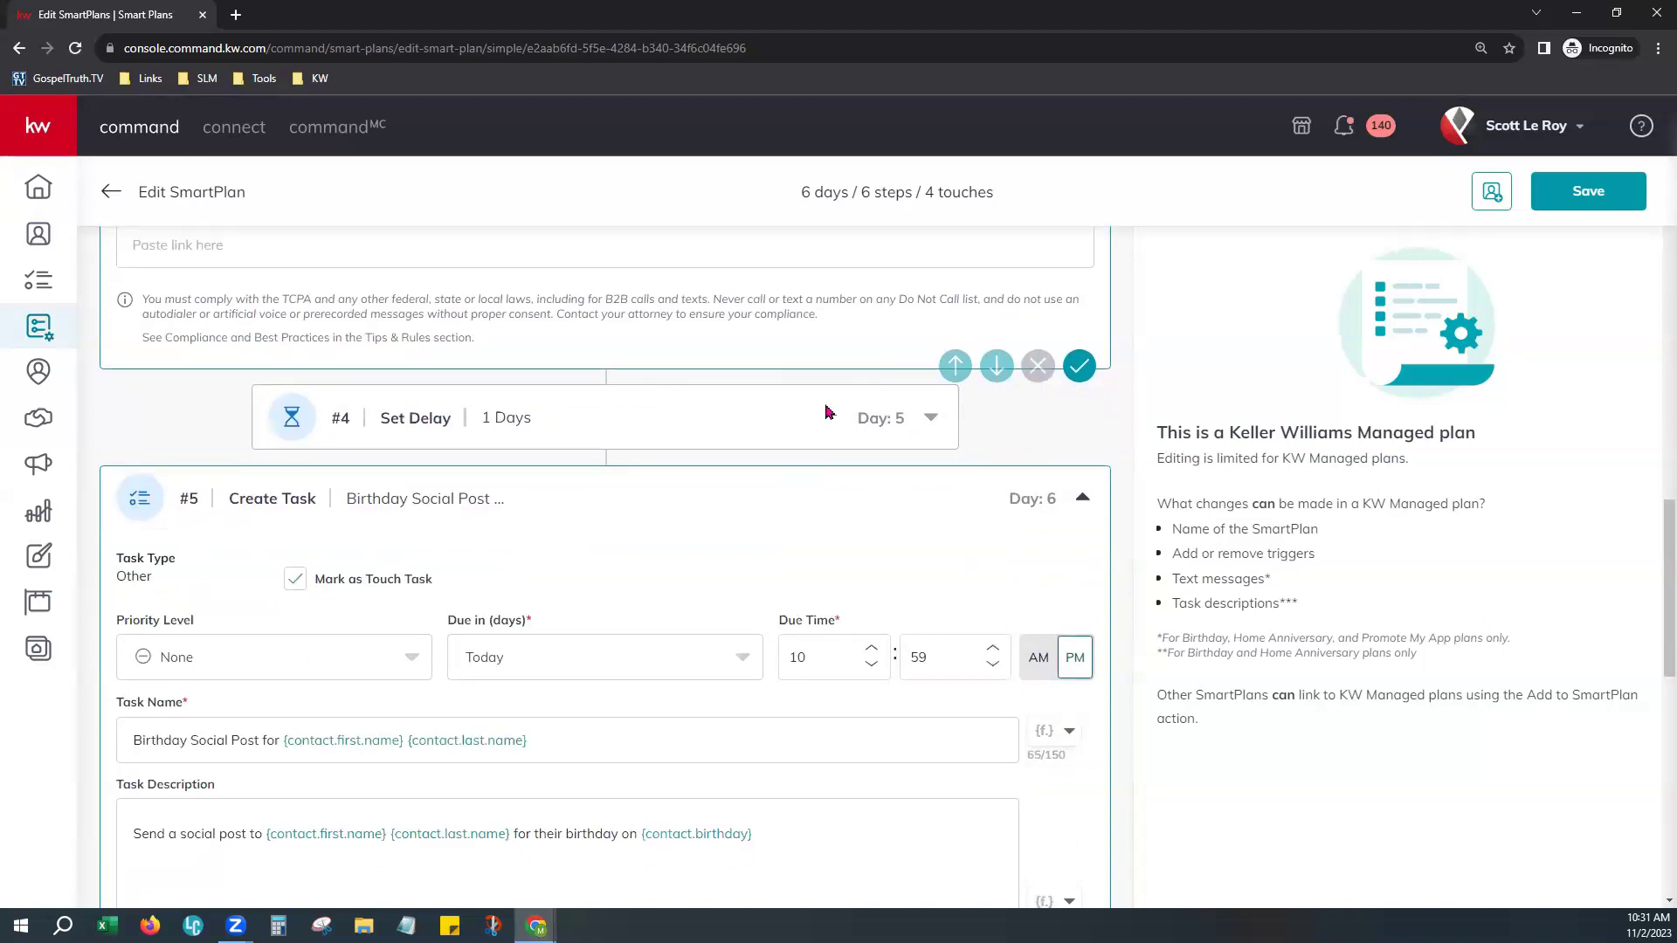
pyautogui.scroll(-3, 731, 647)
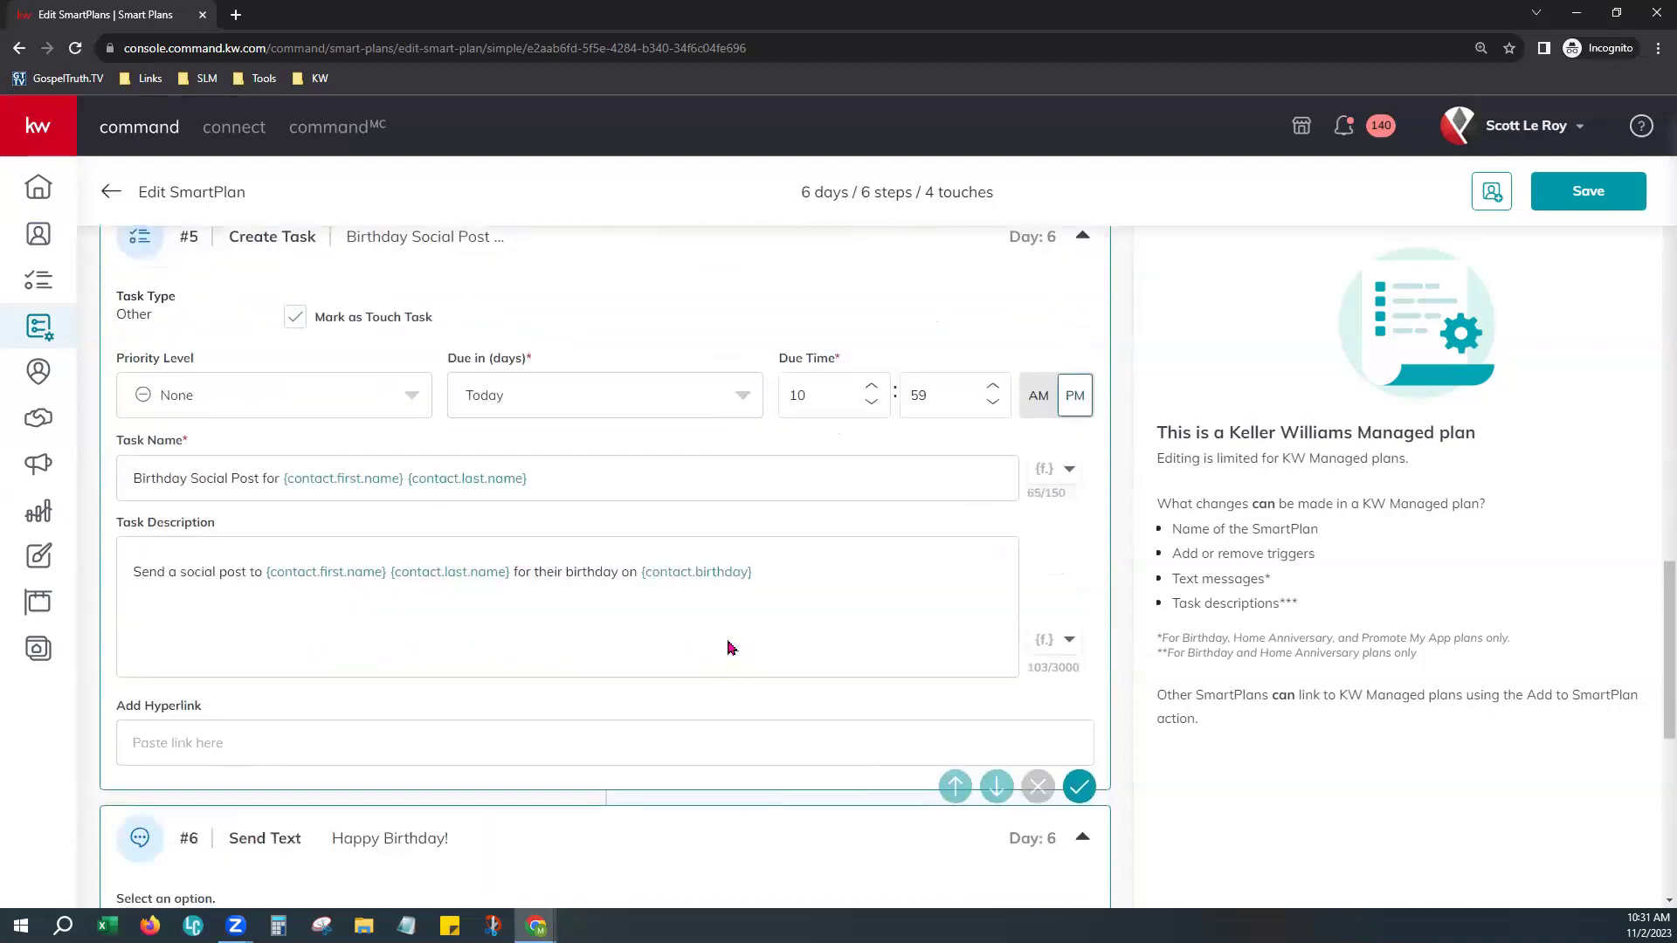
pyautogui.moveTo(142, 479); pyautogui.dragTo(274, 486)
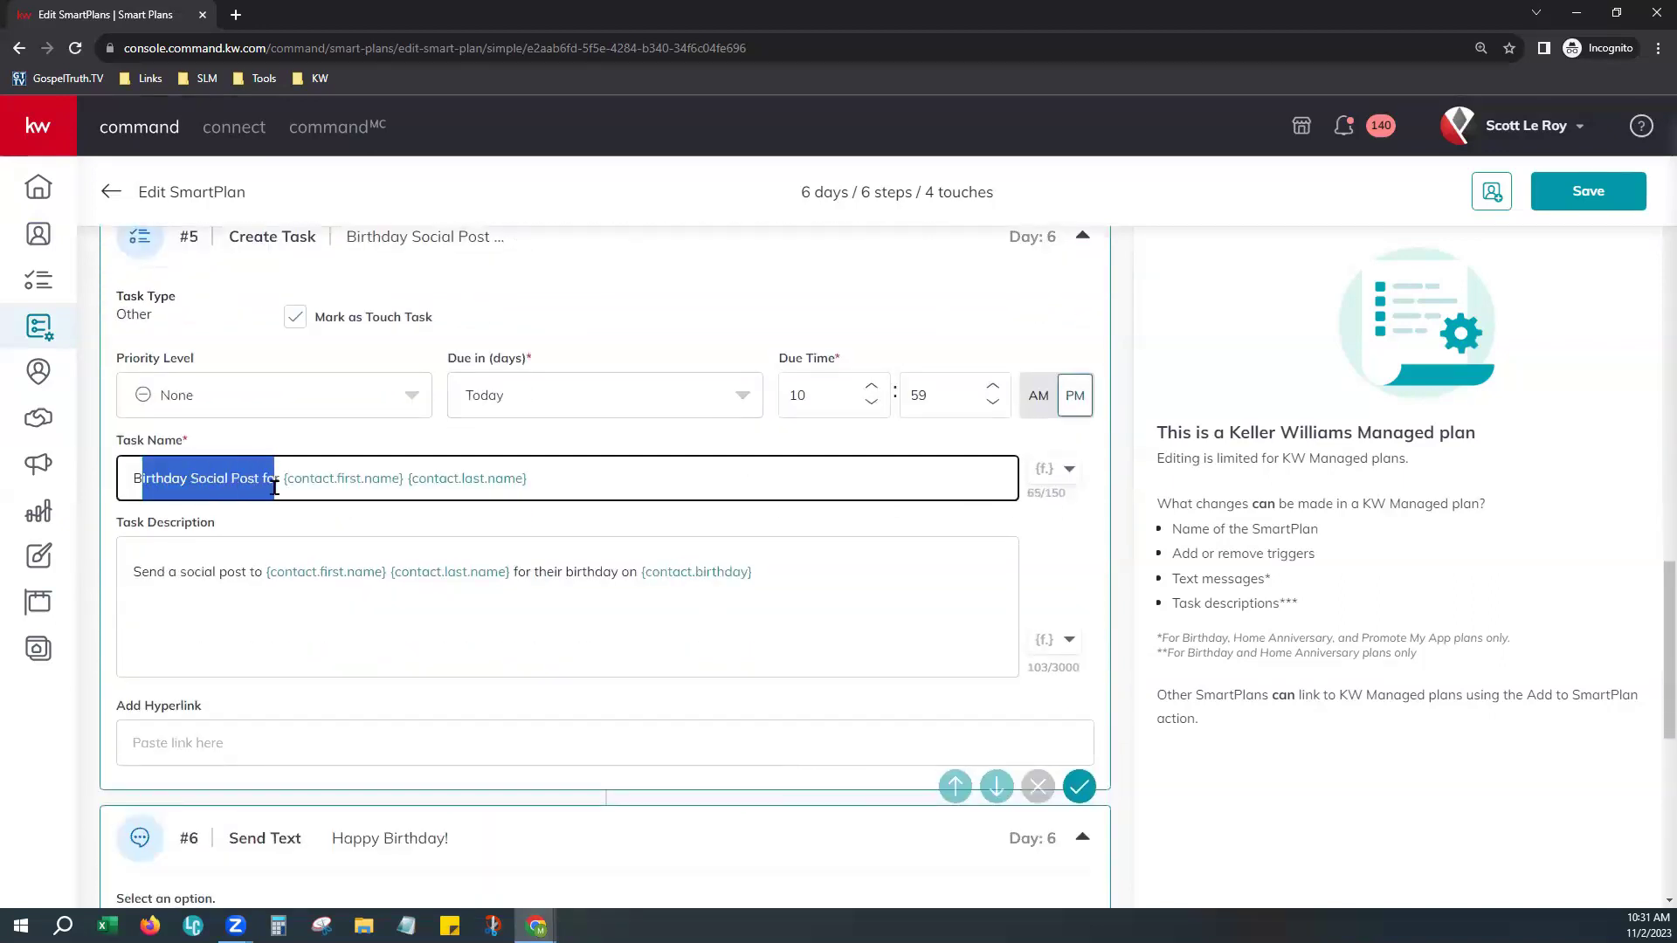
pyautogui.click(260, 631)
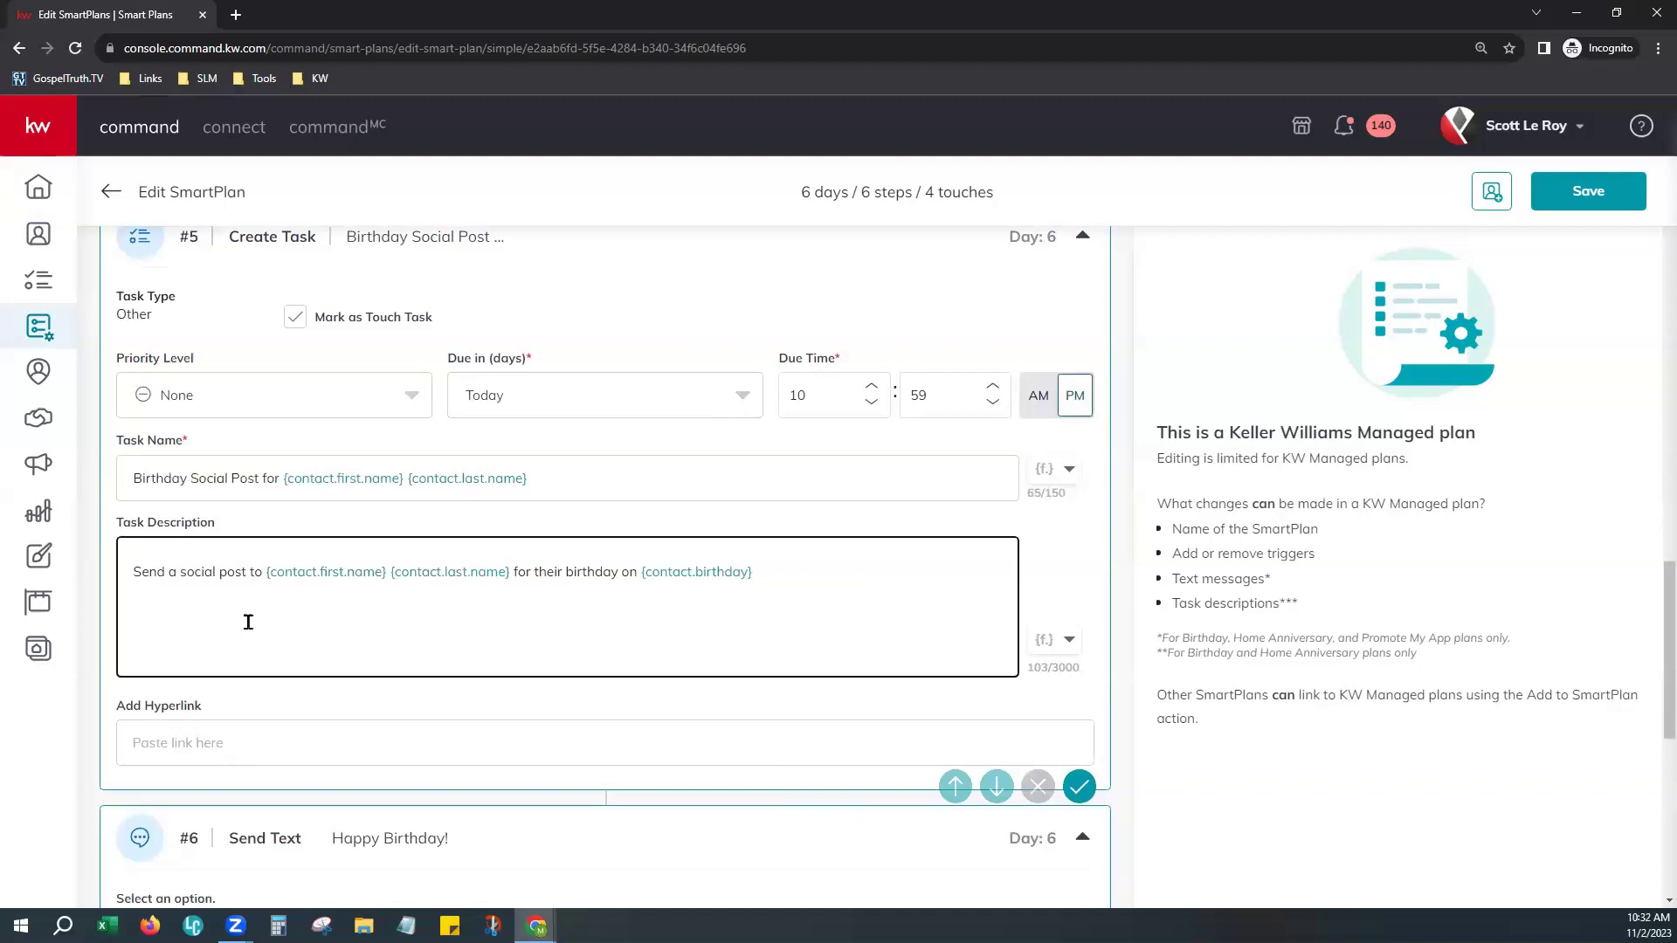
# Examine the Birthday Social Post task's description and available merge fields, and the sender, message type and message of the Send Text step
pyautogui.moveTo(141, 571); pyautogui.dragTo(798, 580)
pyautogui.click(1055, 653)
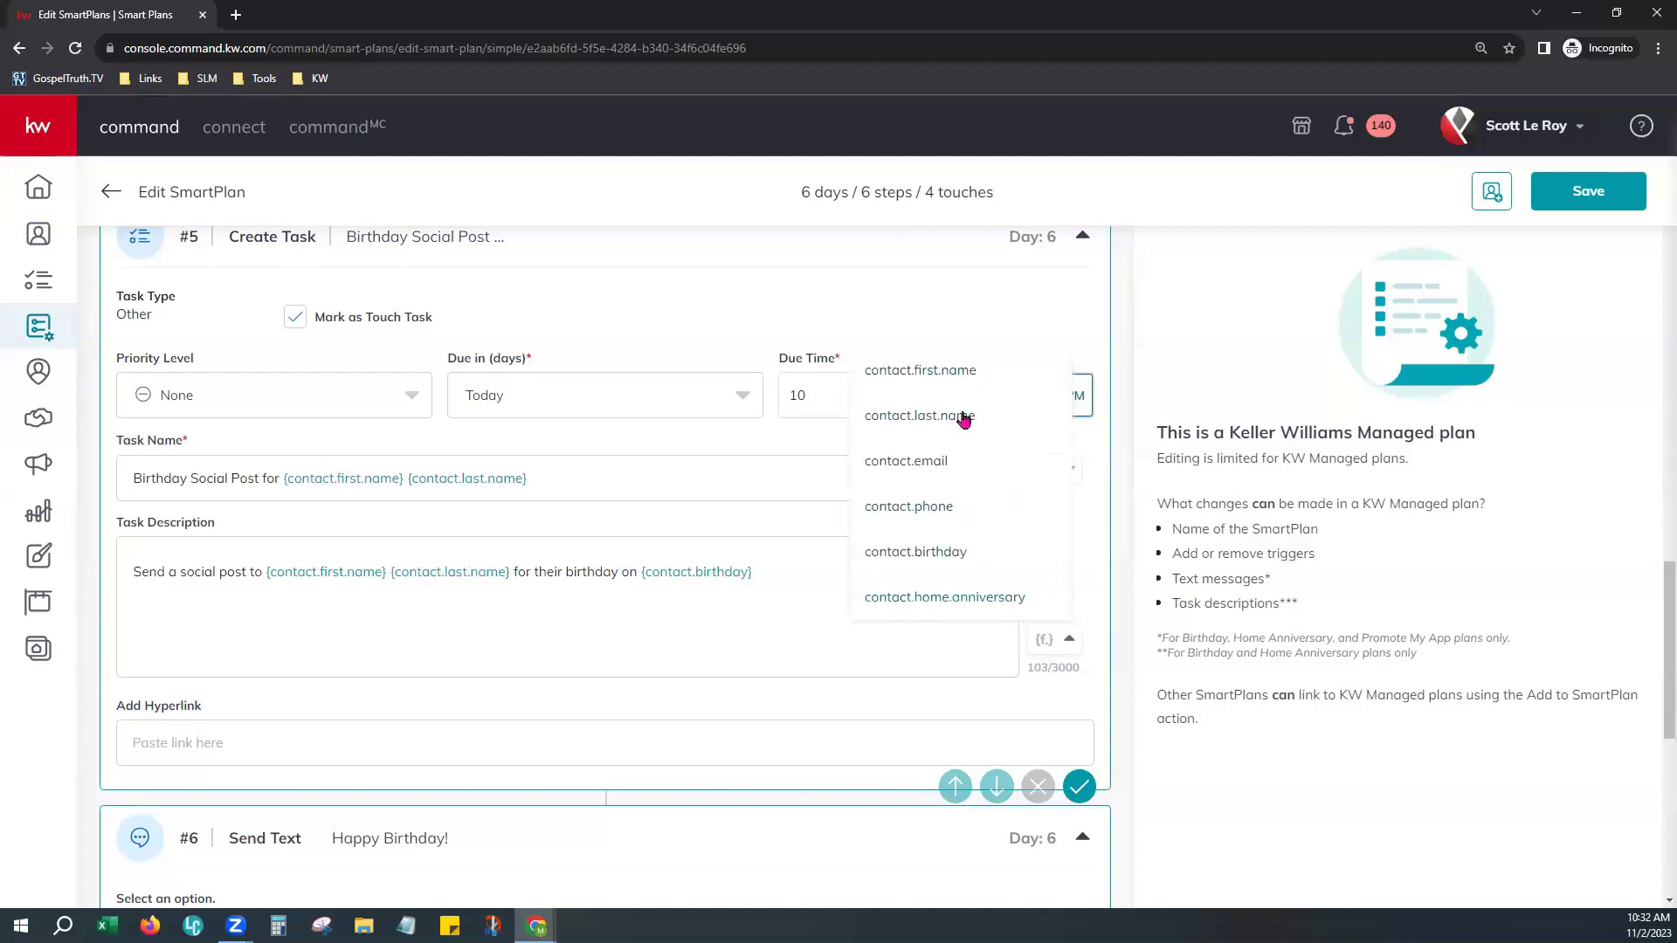
pyautogui.click(712, 620)
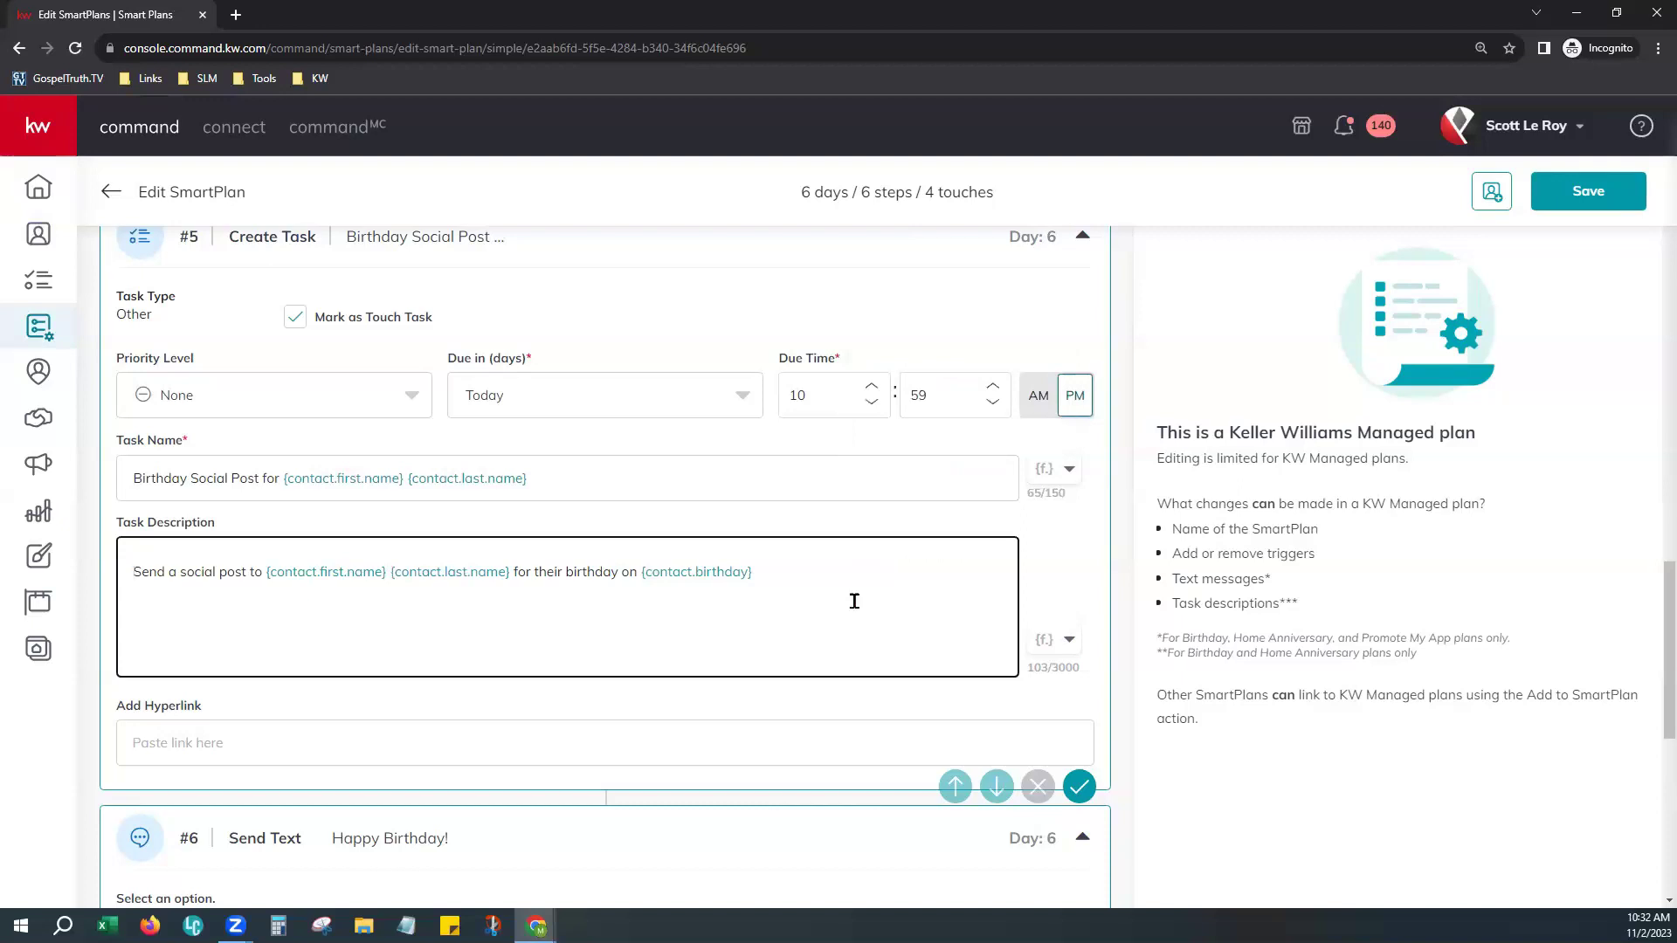
pyautogui.scroll(-5, 854, 600)
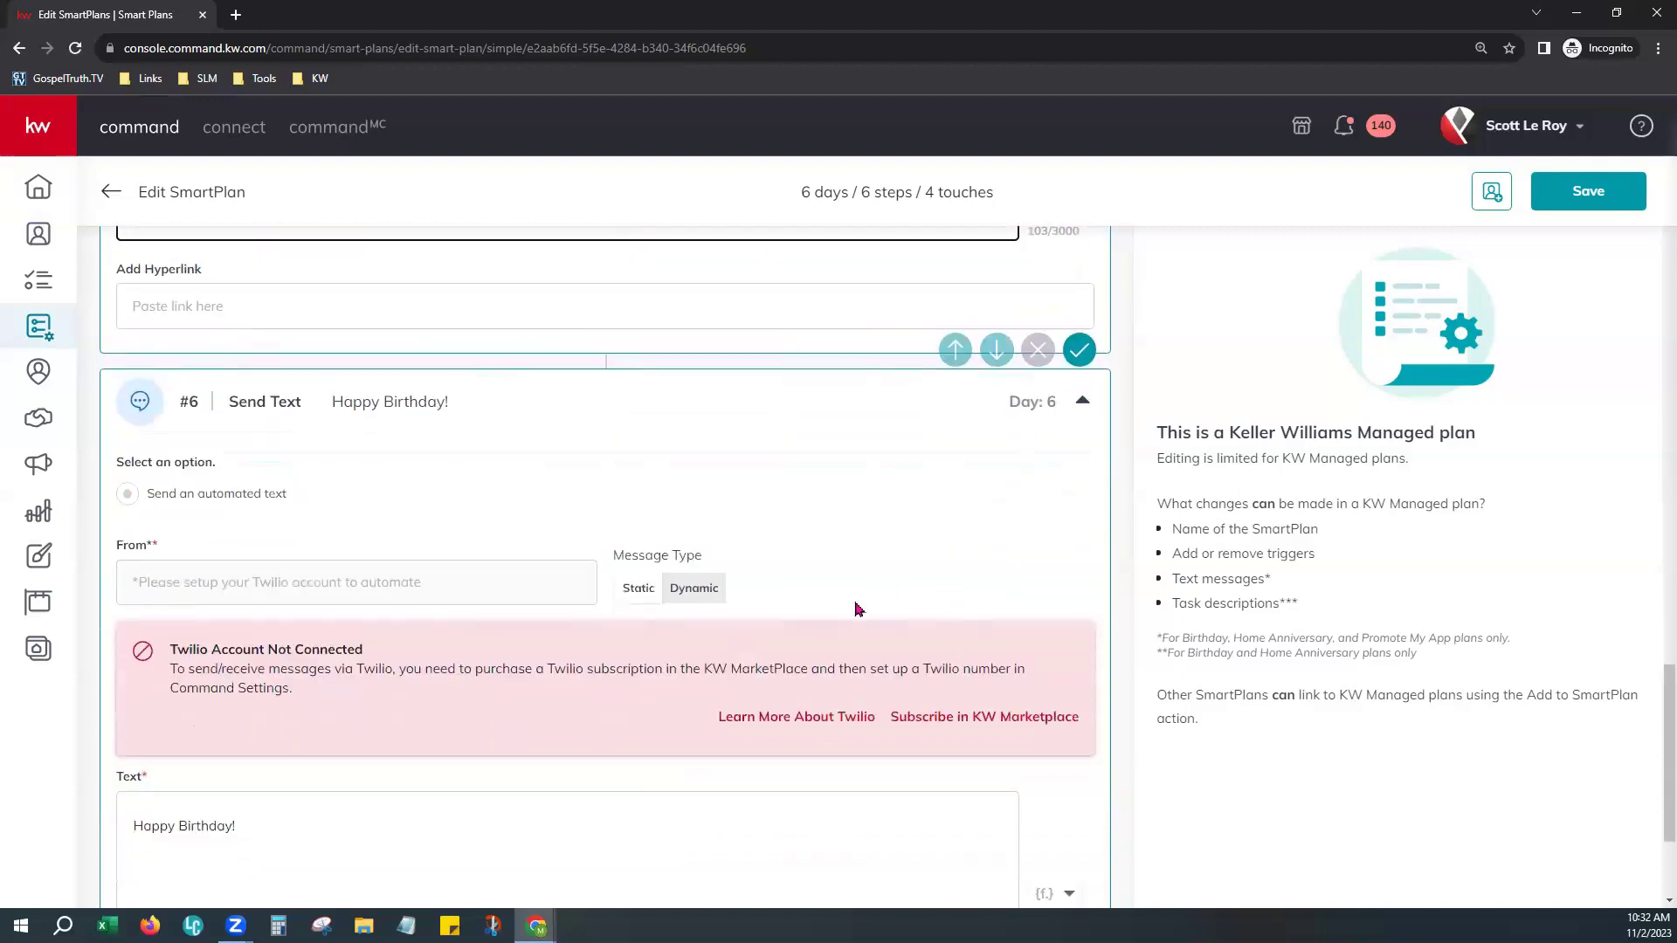
pyautogui.scroll(6, 854, 583)
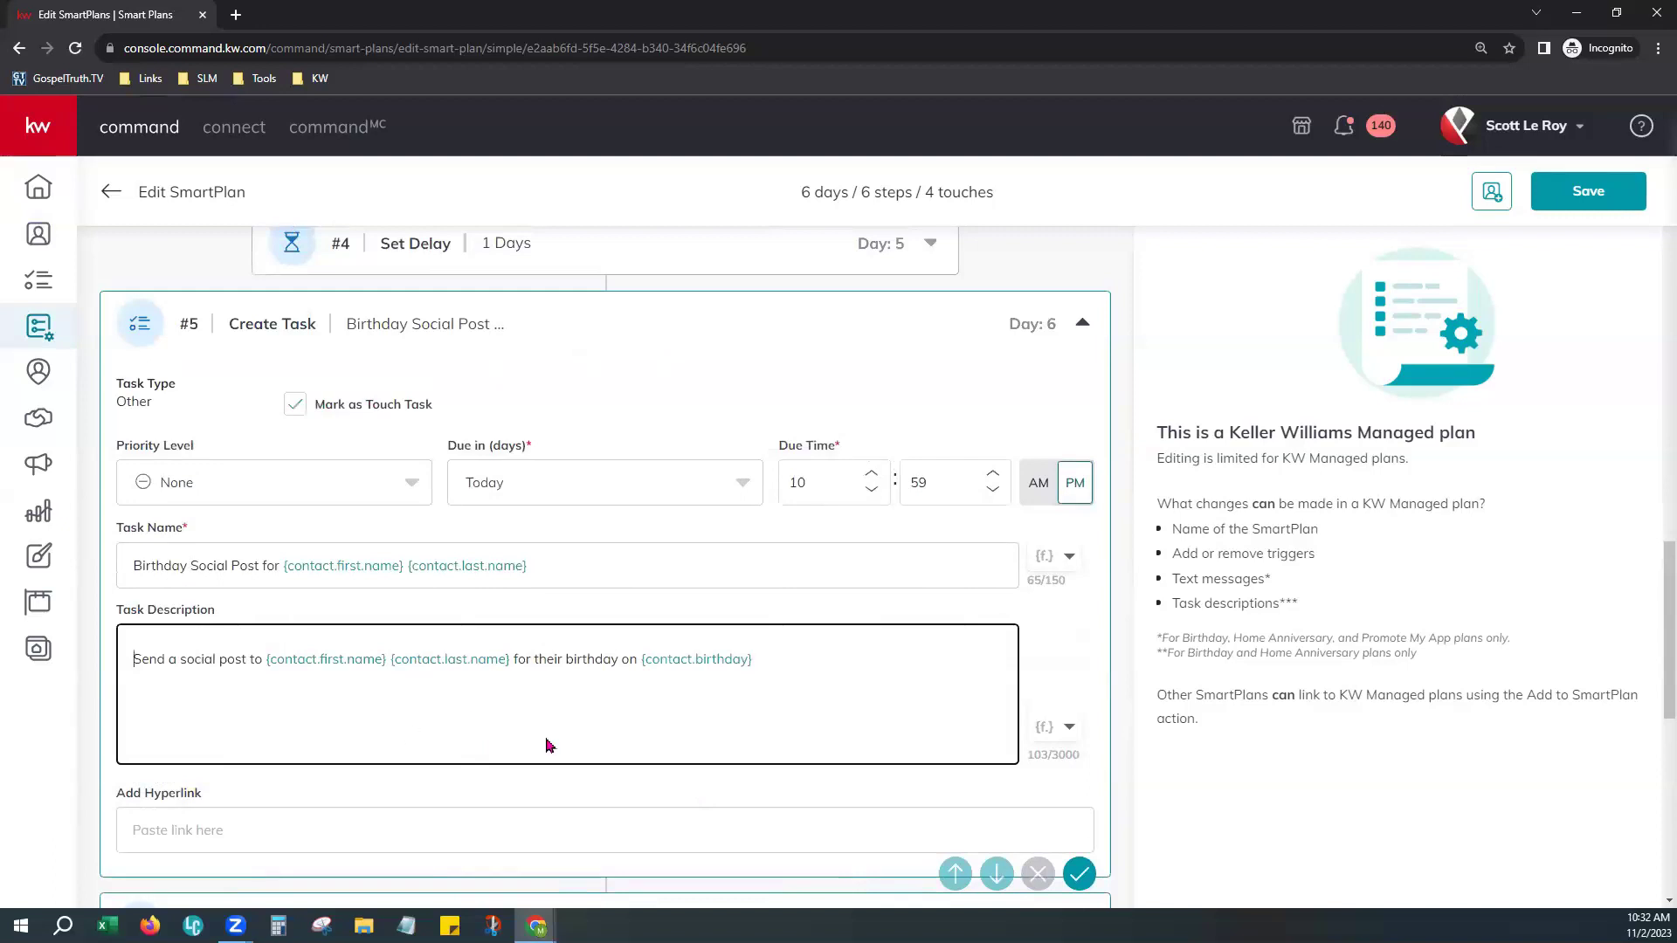
pyautogui.scroll(-5, 544, 742)
pyautogui.scroll(-3, 547, 743)
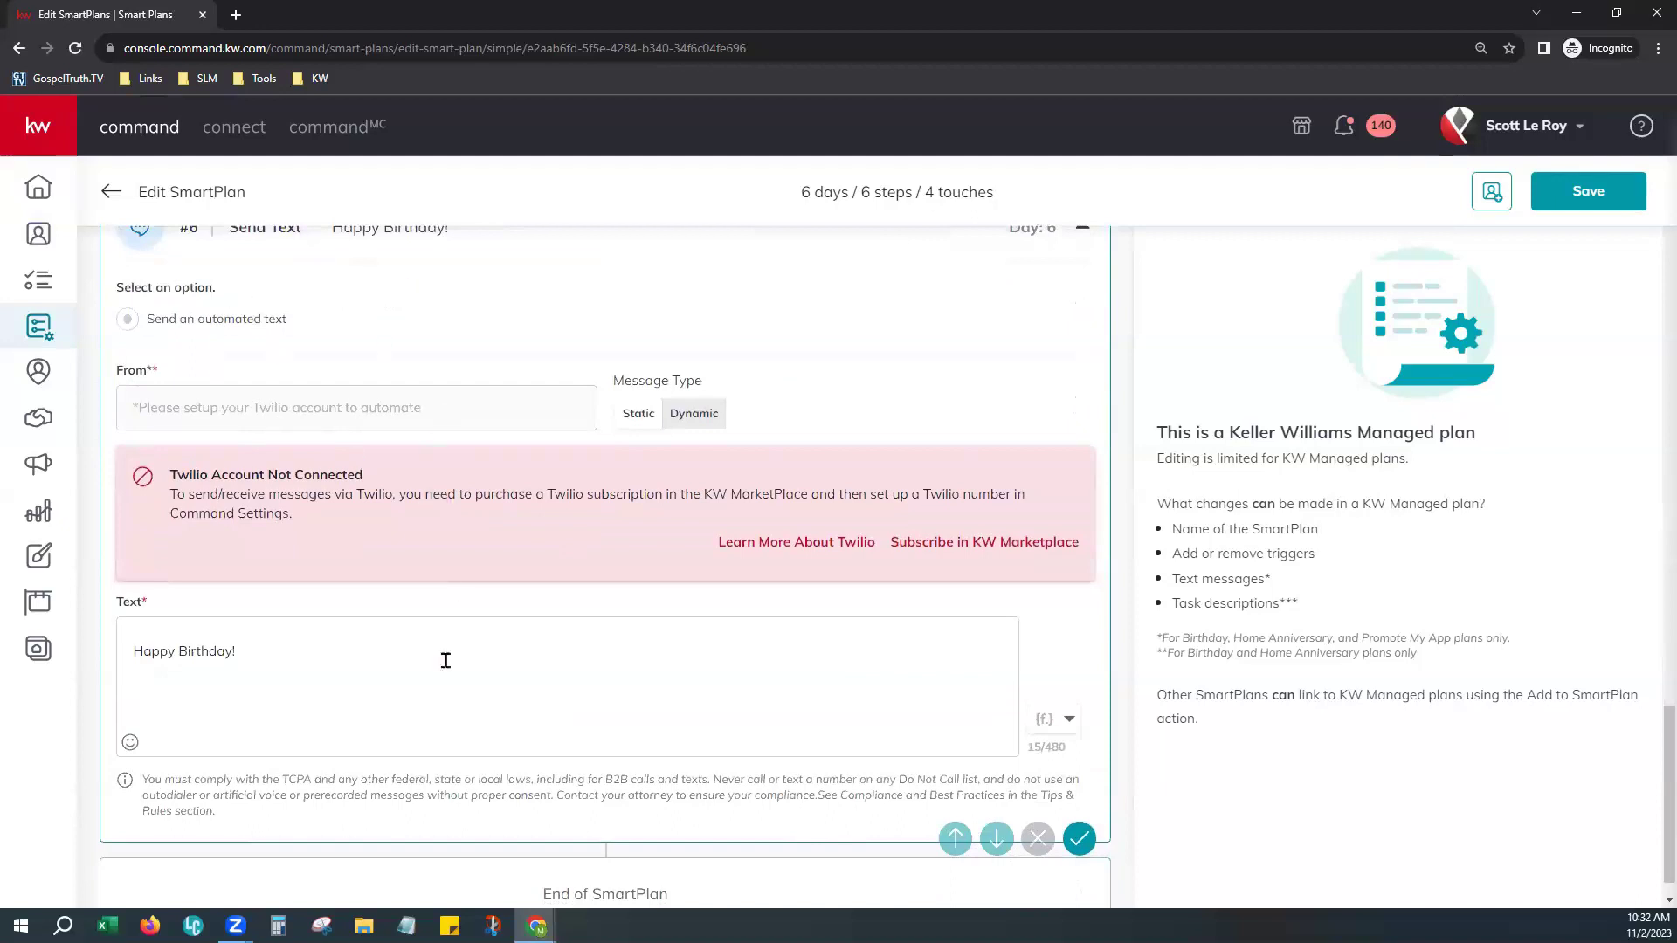
pyautogui.scroll(-1, 199, 597)
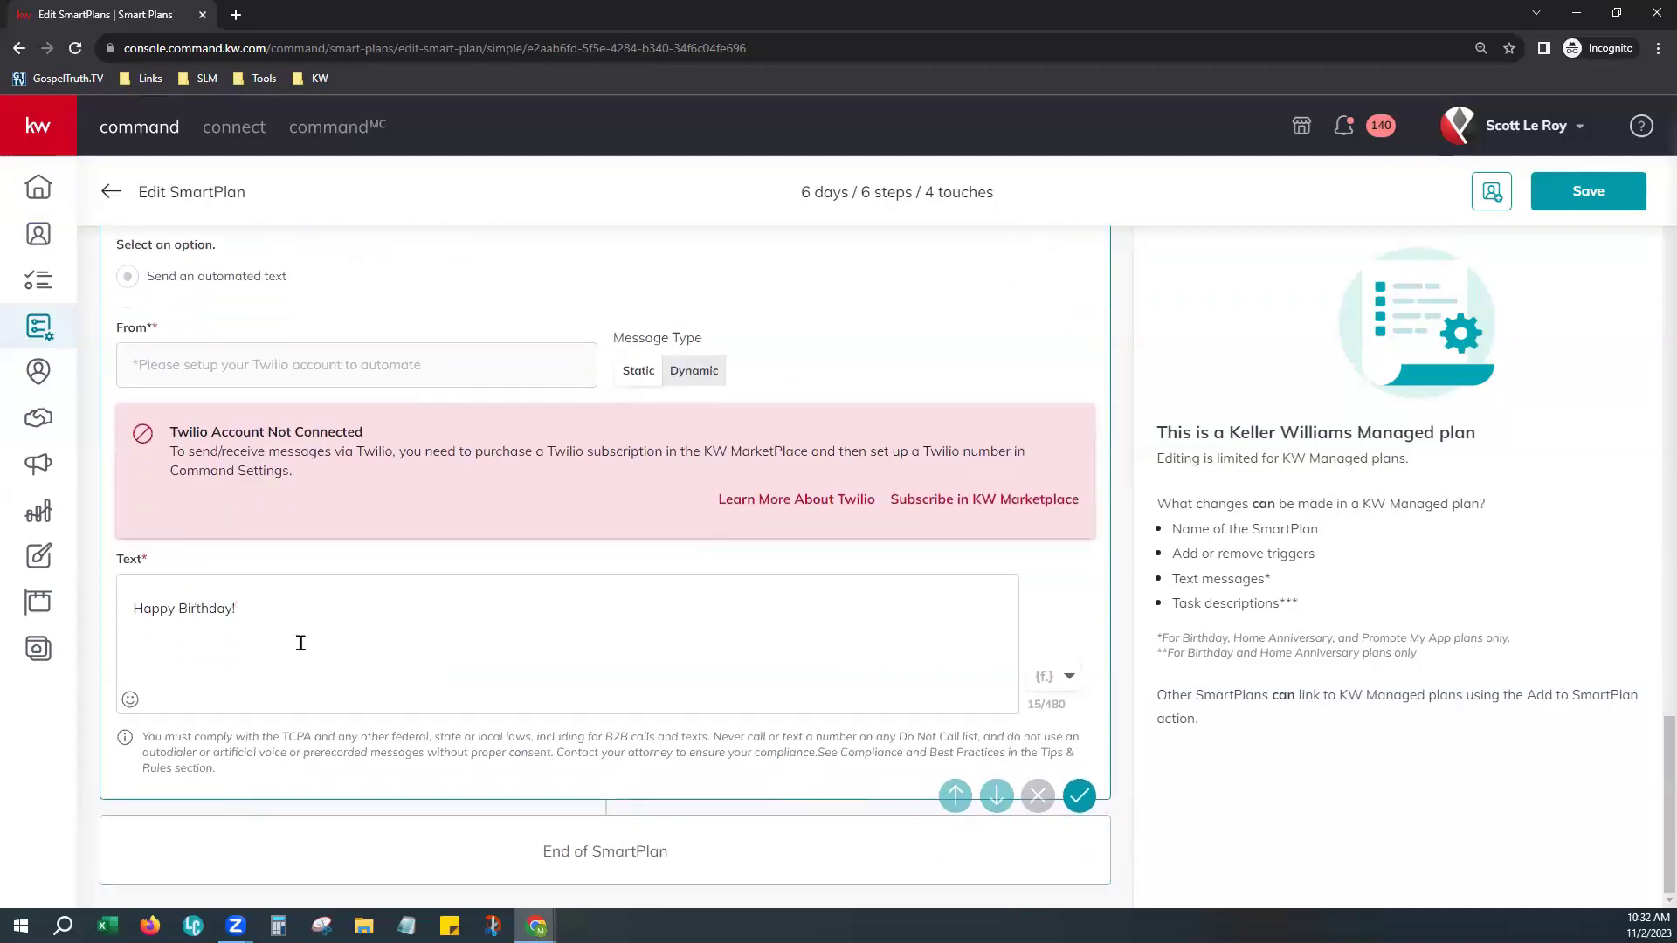
pyautogui.scroll(2, 300, 642)
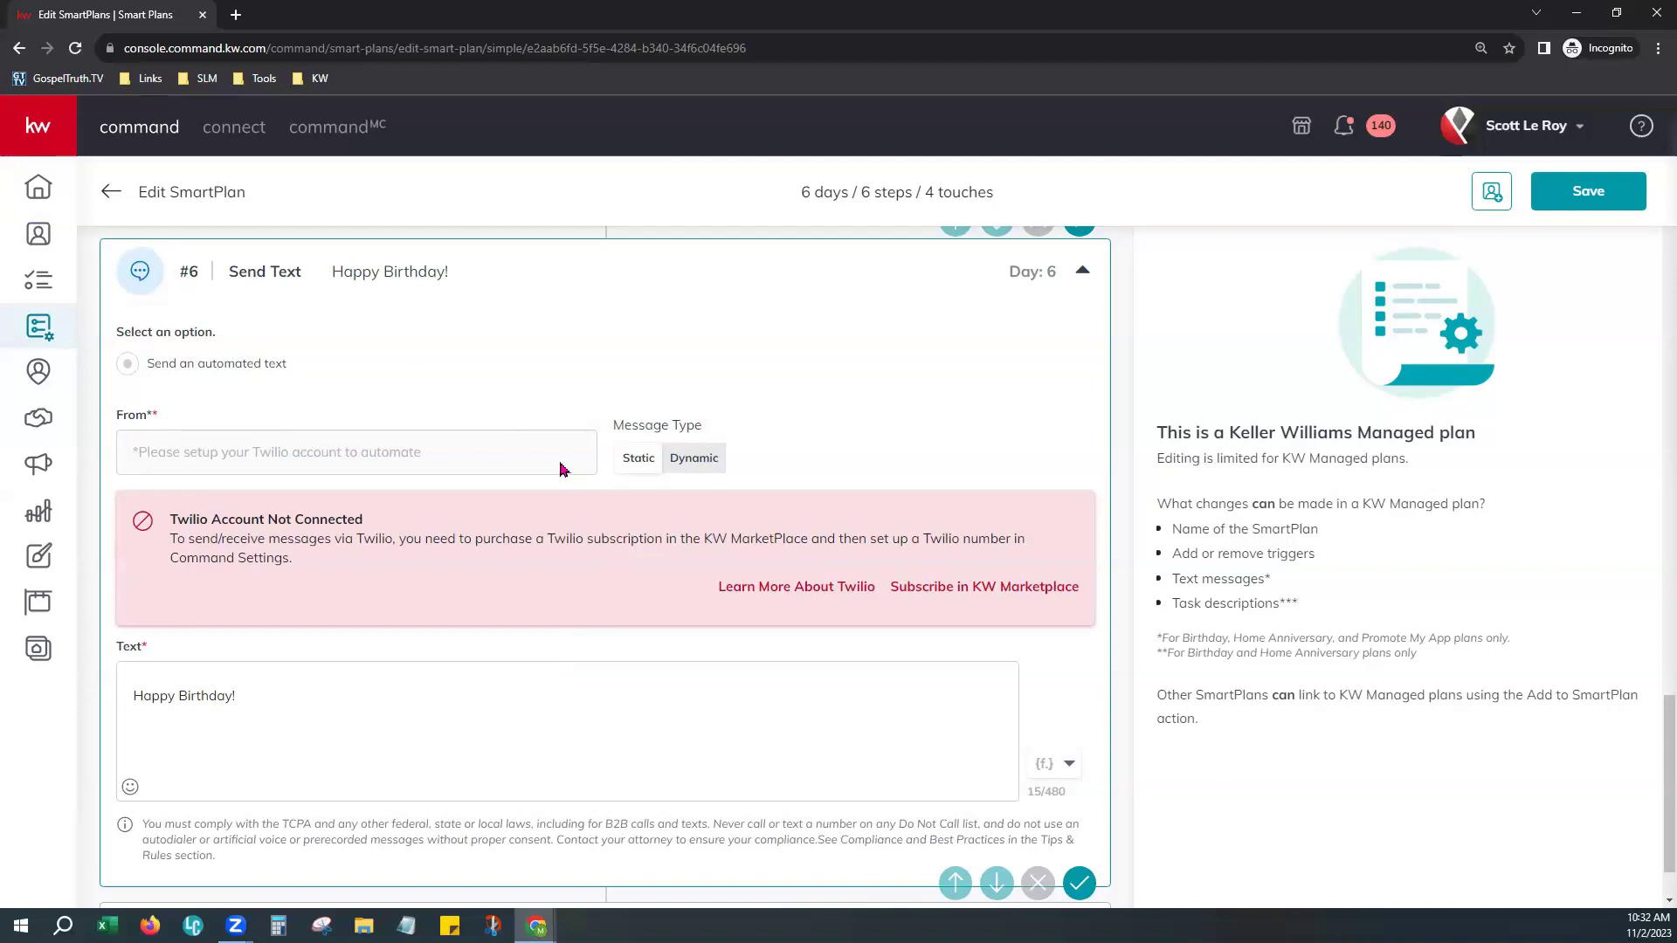
pyautogui.scroll(-1, 617, 623)
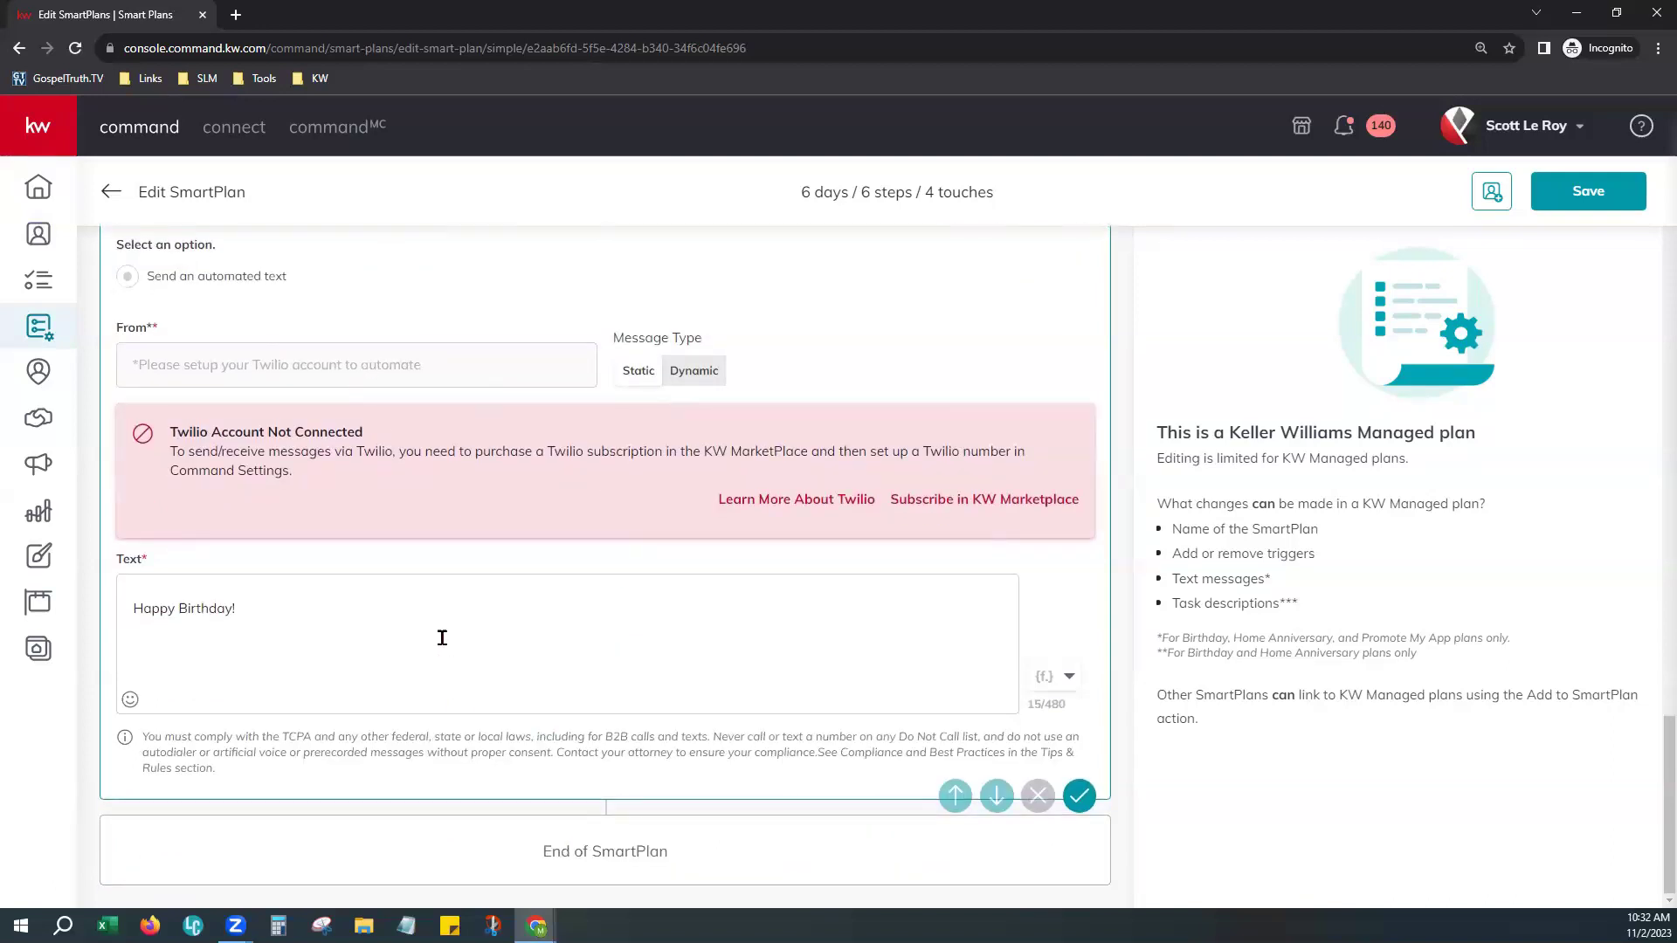
# Change the Send Text message to "Happy Birthday, {contact.first.name}! Hope today is fabulous! 😀", using the contact's first-name merge field and a grinning emoji
pyautogui.click(412, 601)
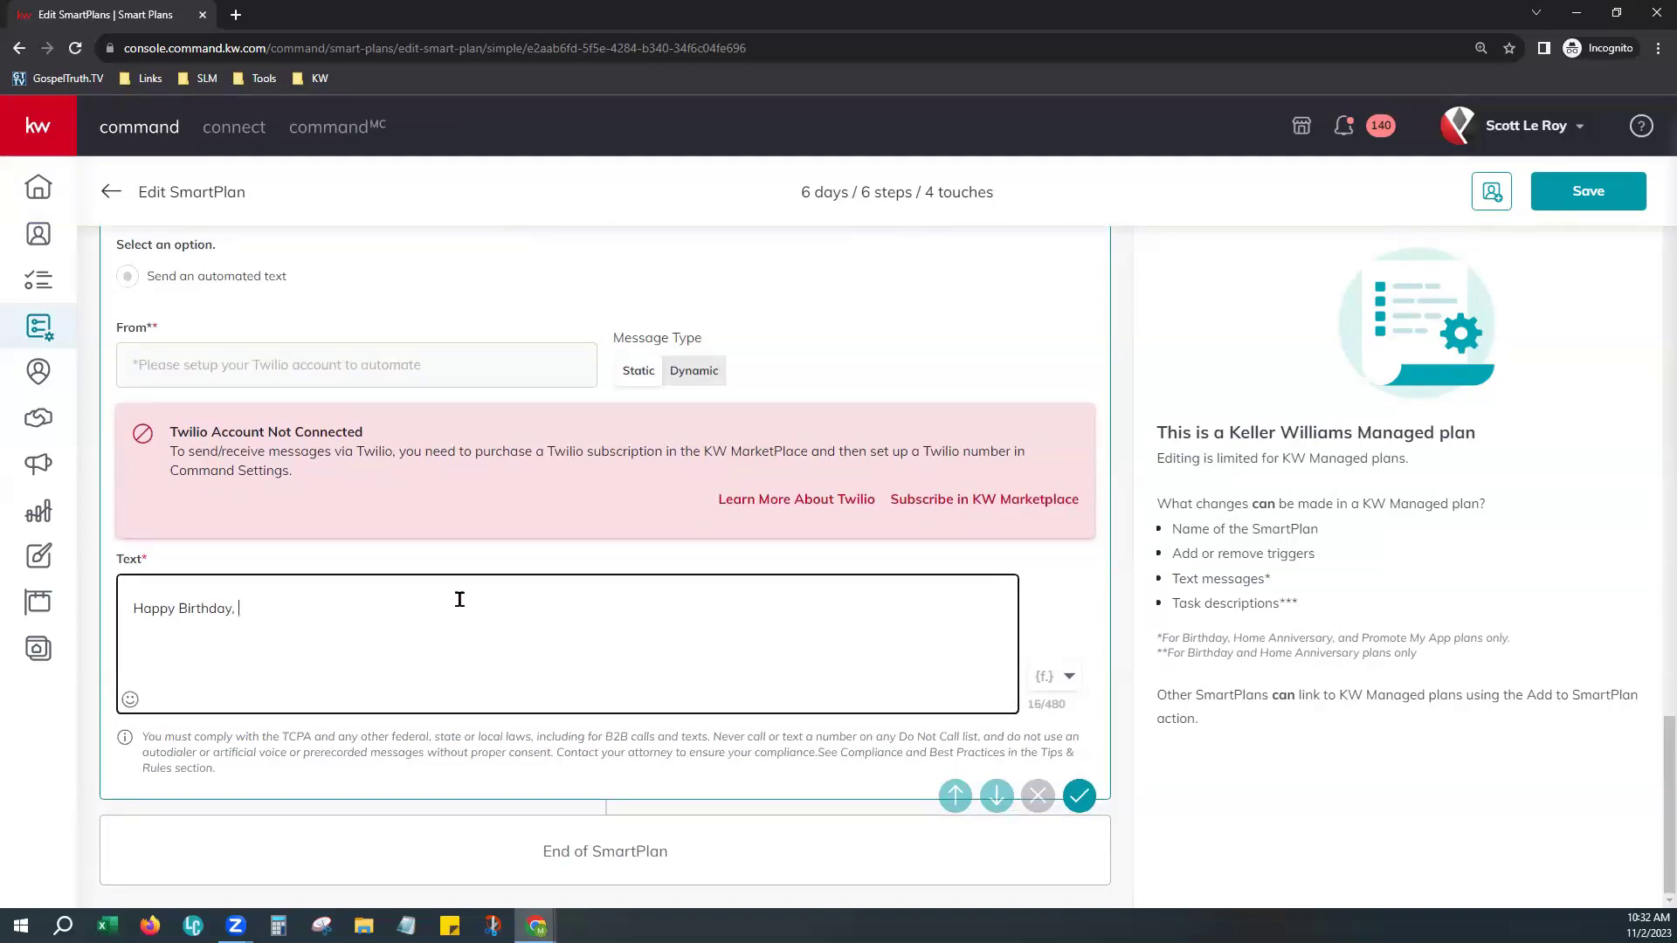
pyautogui.click(1058, 678)
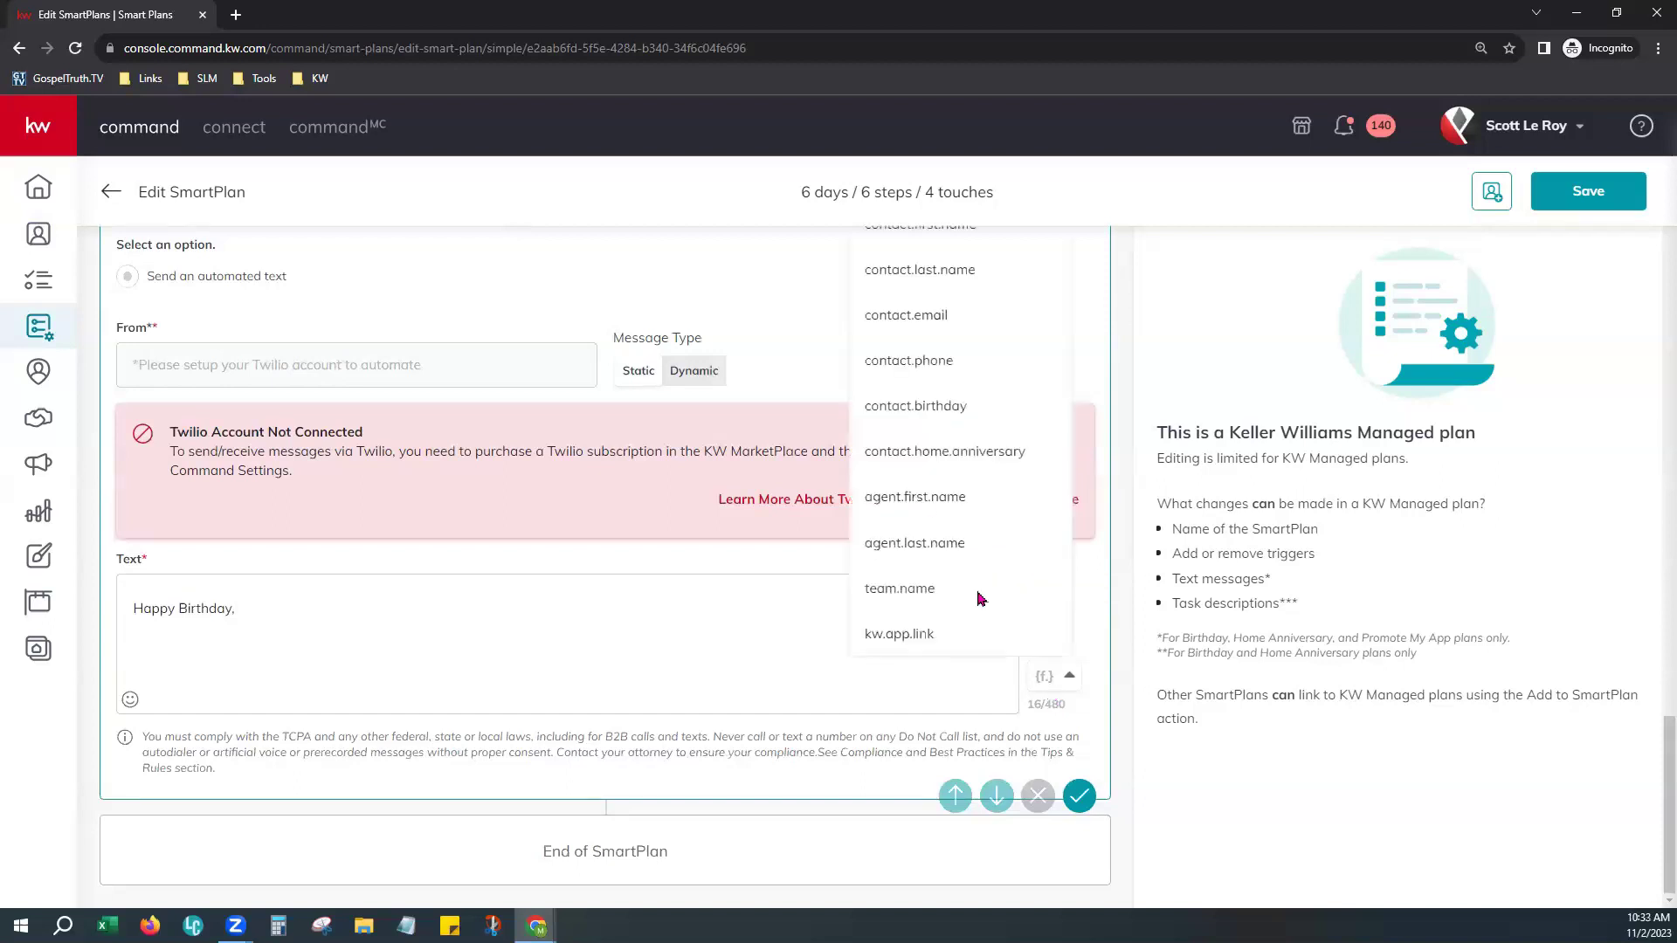
pyautogui.click(971, 236)
pyautogui.click(377, 603)
pyautogui.write('! ')
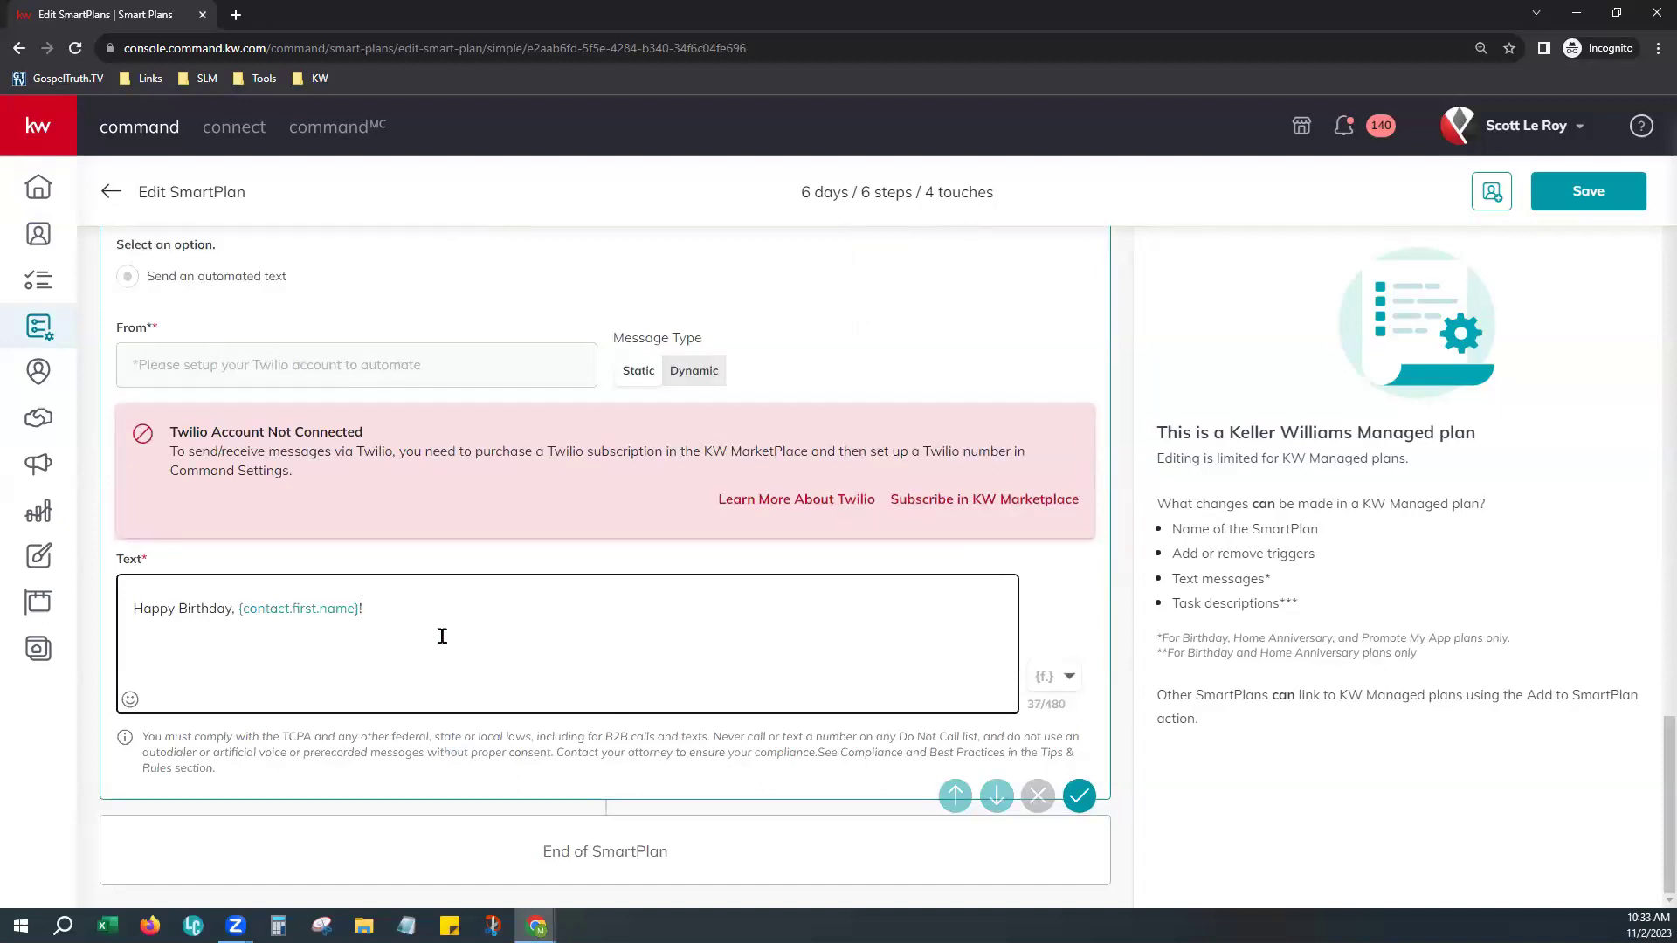
pyautogui.write('Hope todo')
pyautogui.click(130, 699)
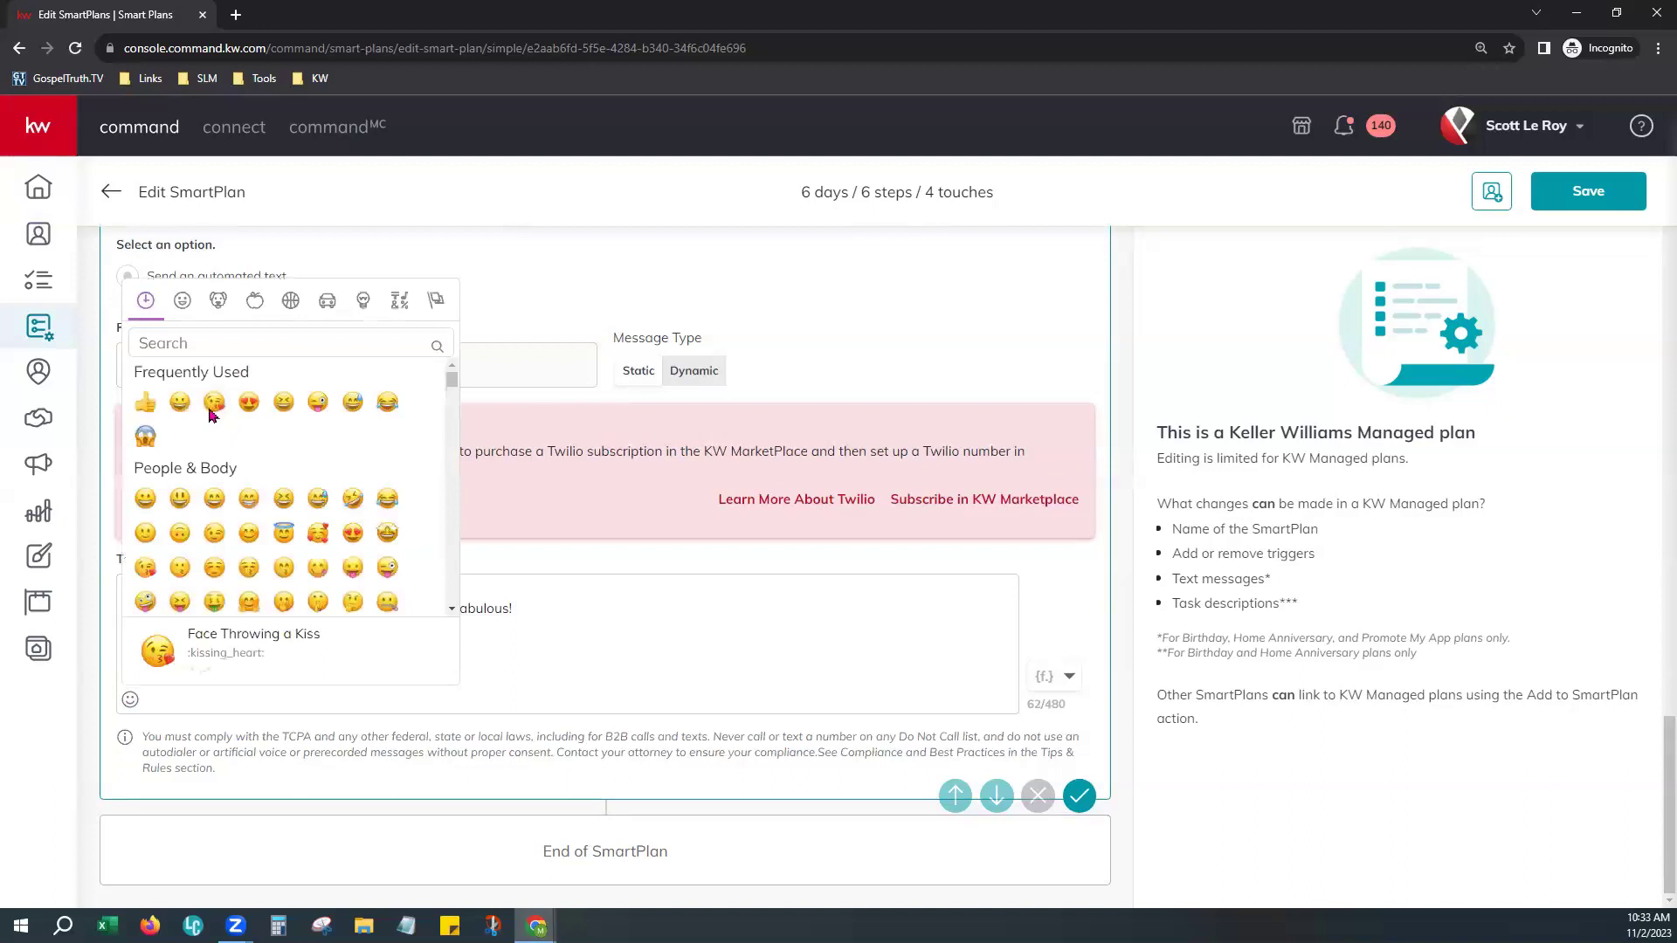
pyautogui.click(179, 402)
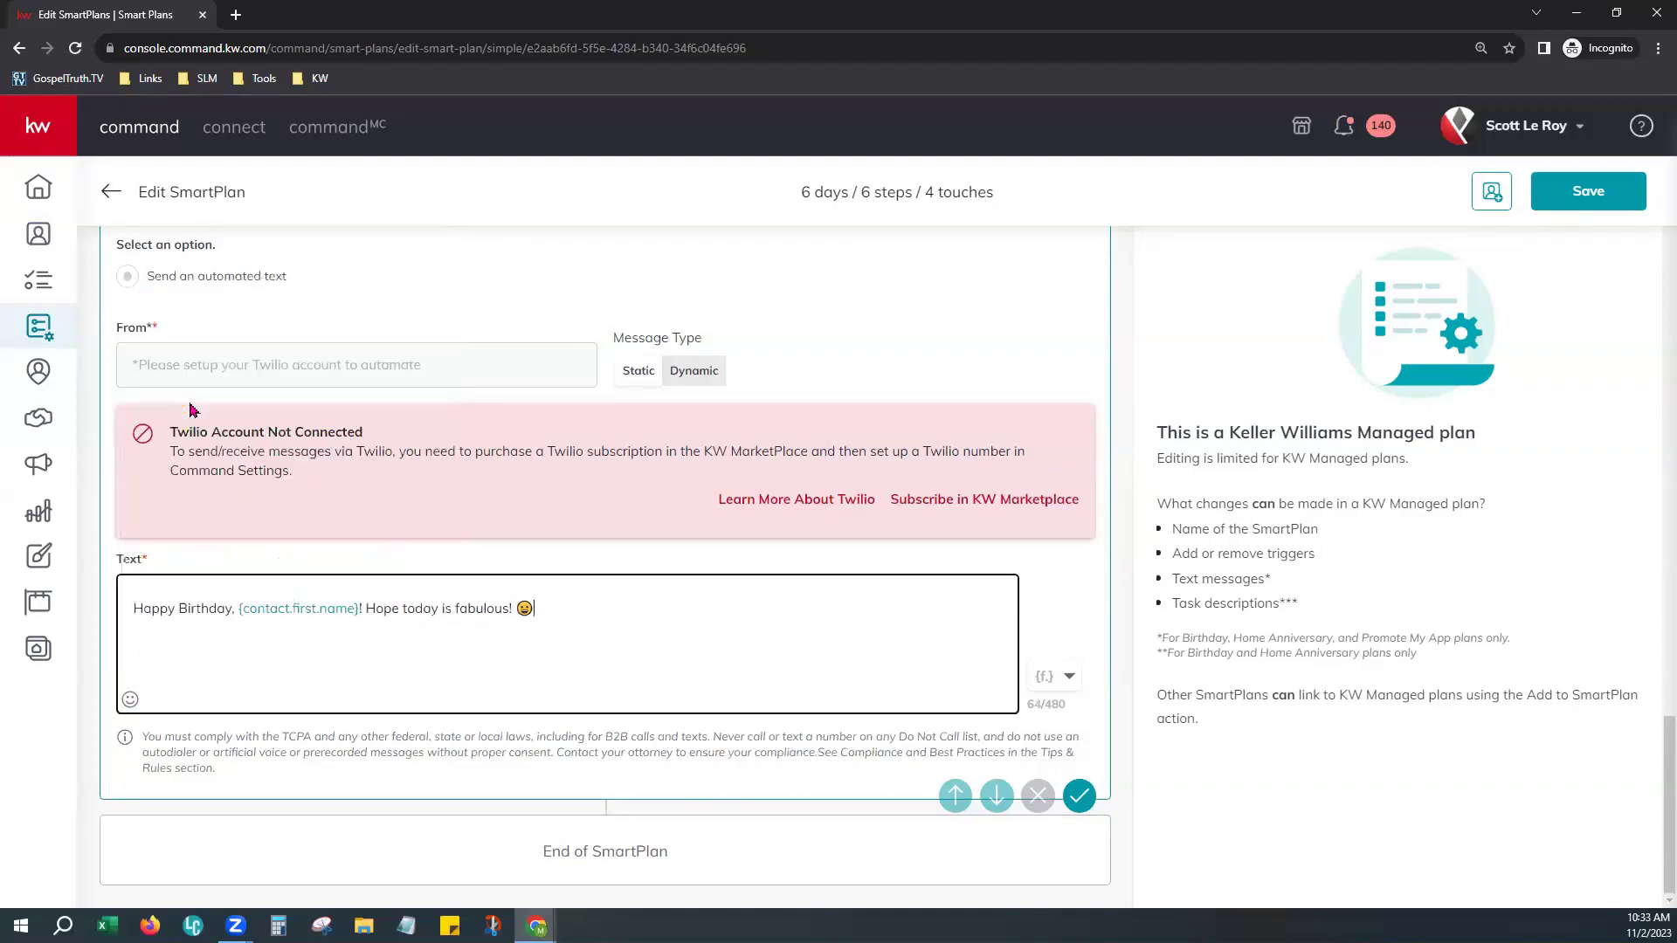
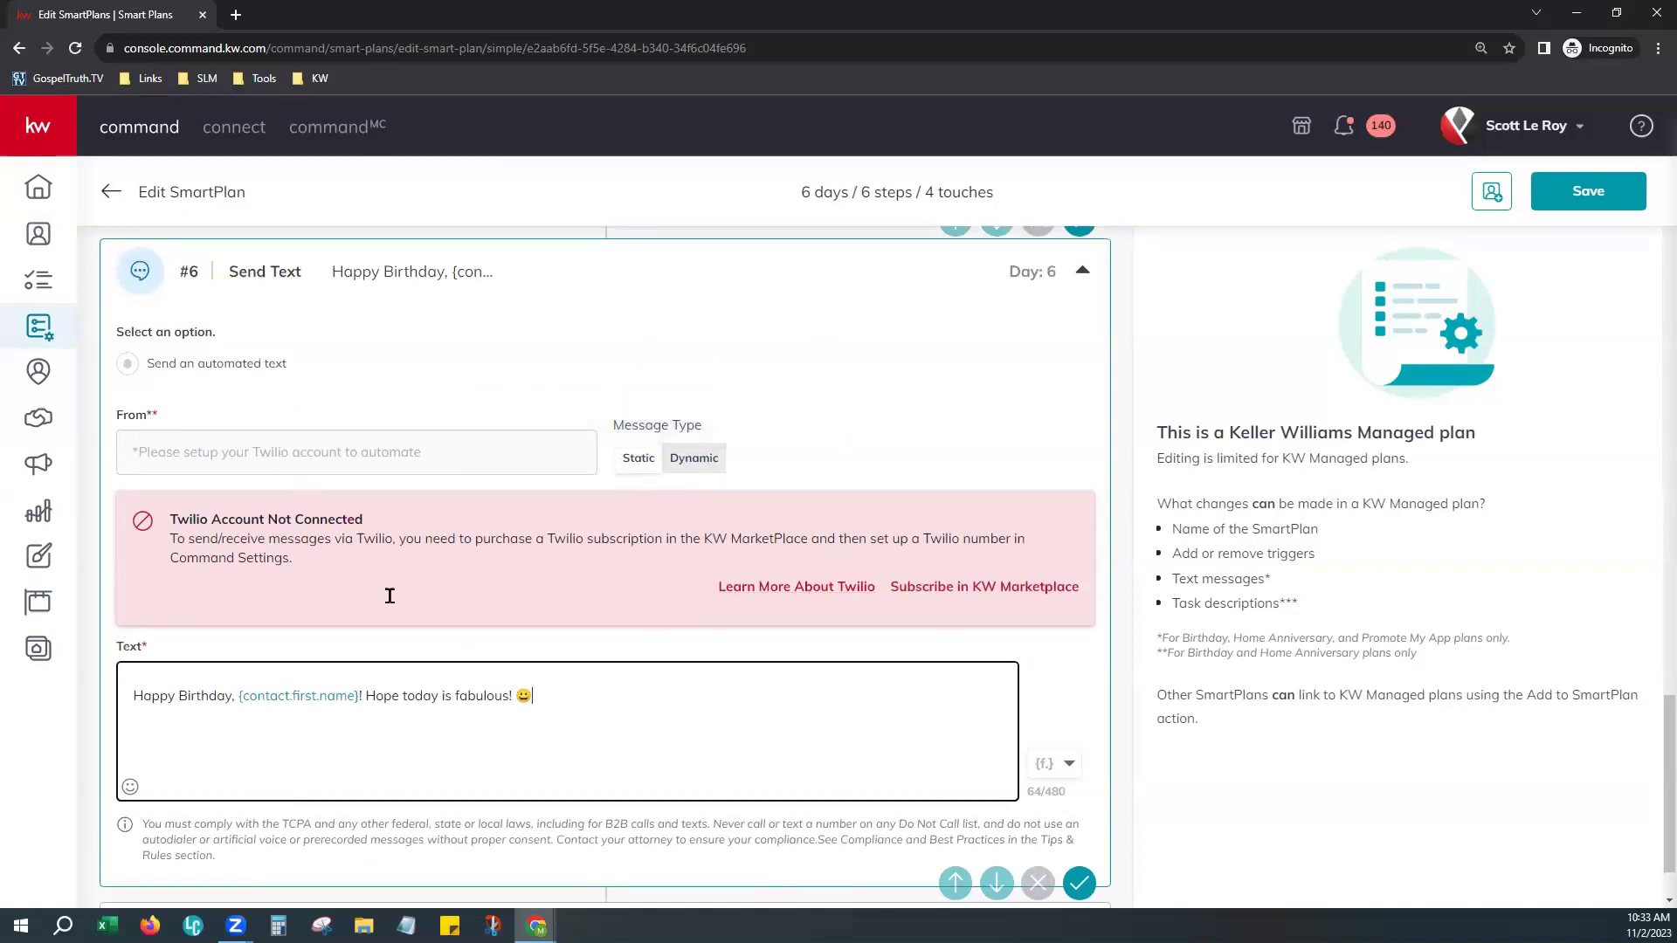
# Review the edited birthday text and the SmartPlan's opening sequence: the birthday card task, the delay and the Make a Call step
pyautogui.scroll(-1, 733, 730)
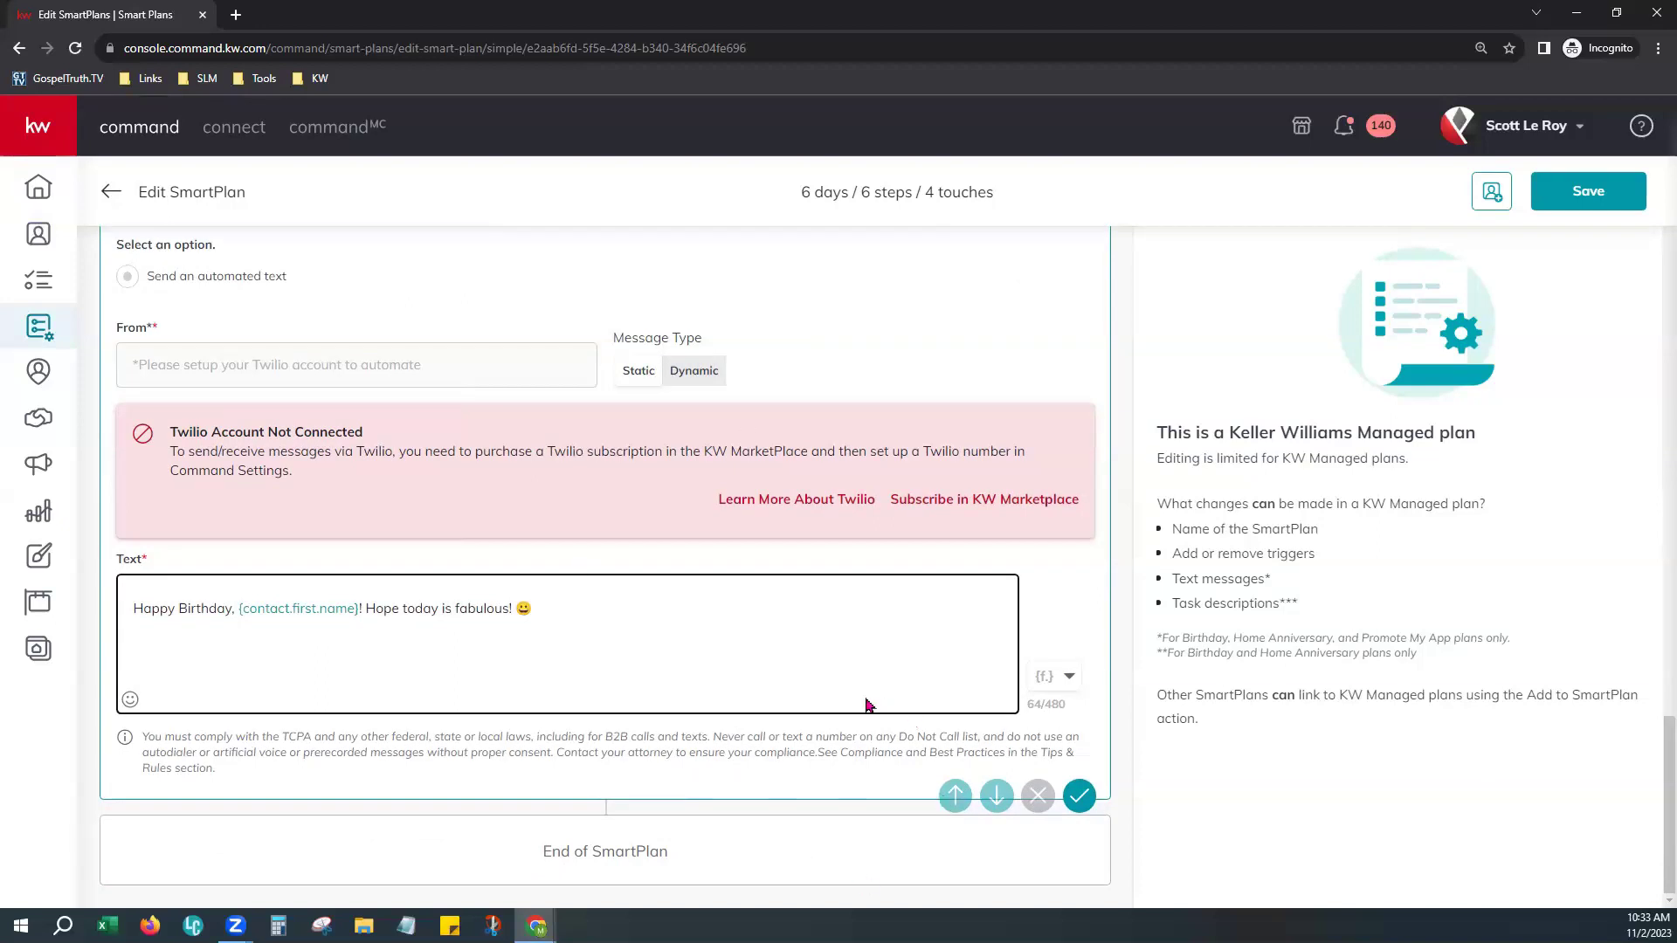
pyautogui.scroll(4, 874, 699)
pyautogui.scroll(20, 869, 687)
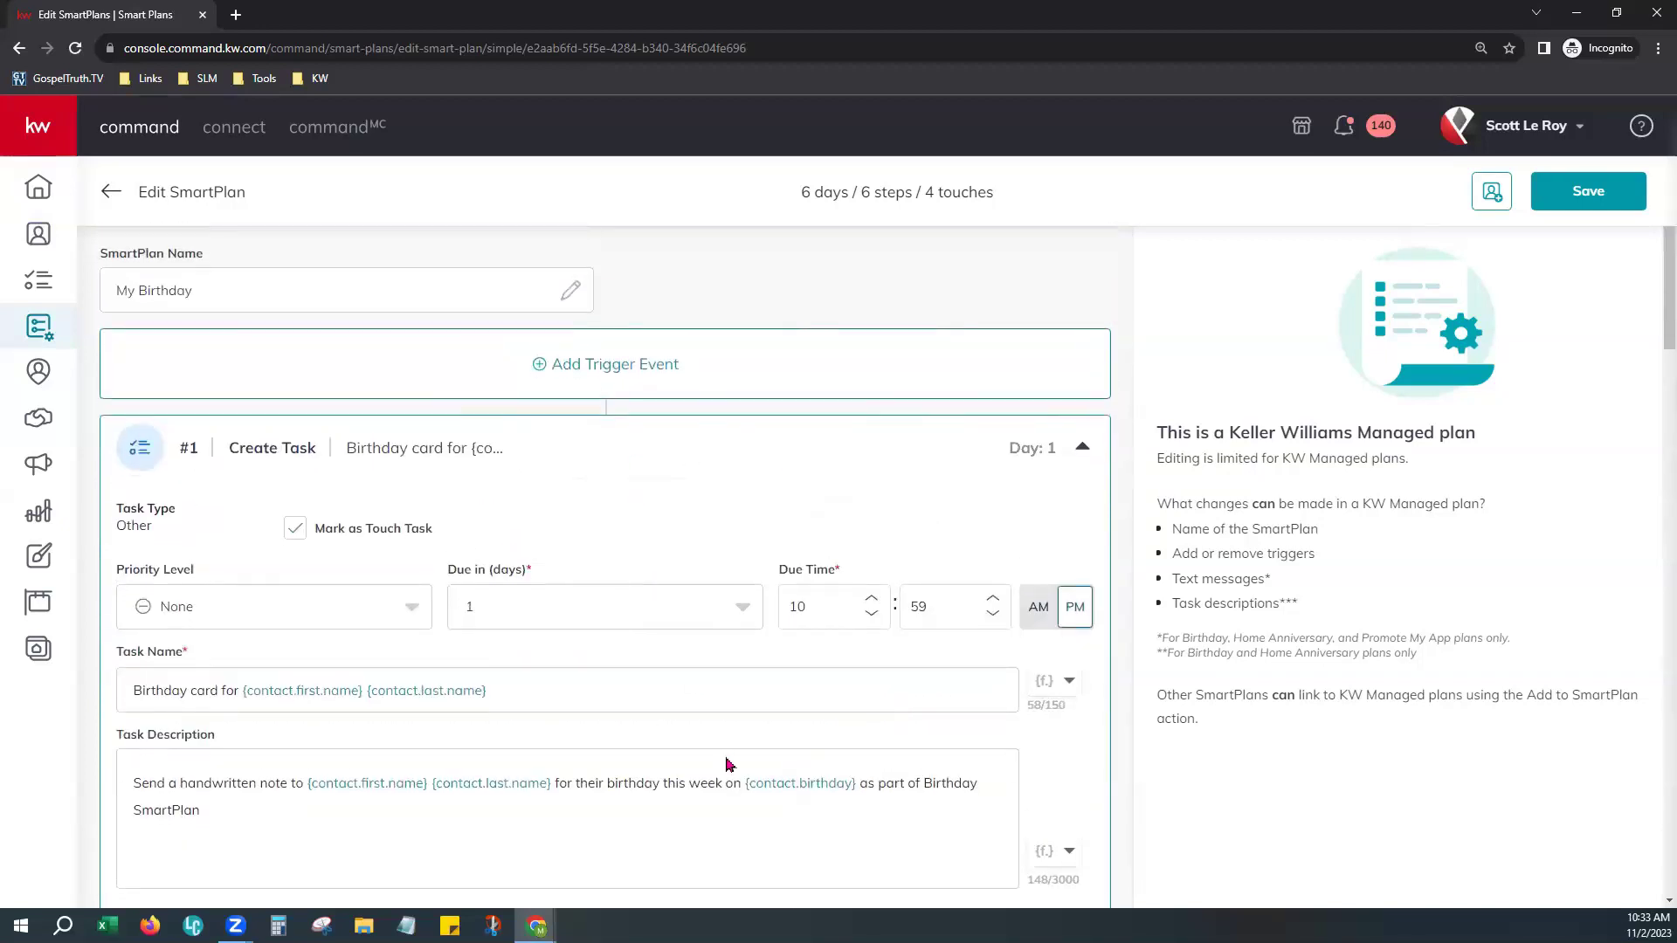
pyautogui.scroll(-4, 725, 765)
pyautogui.scroll(-1, 731, 740)
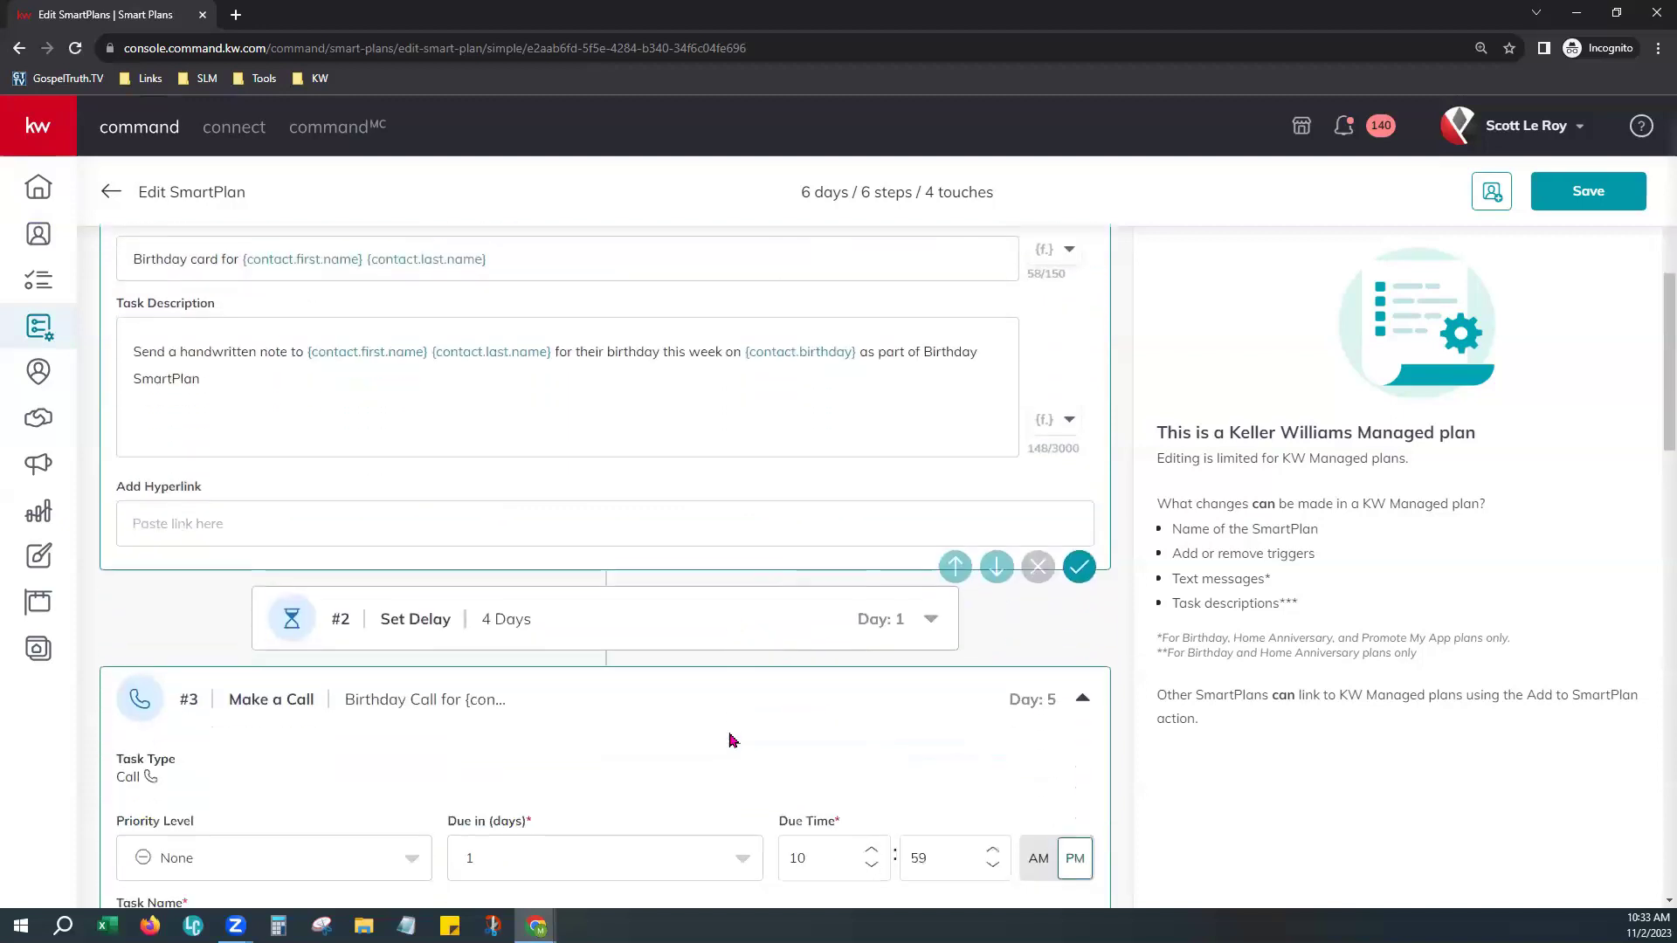
pyautogui.scroll(3, 732, 733)
pyautogui.scroll(2, 731, 727)
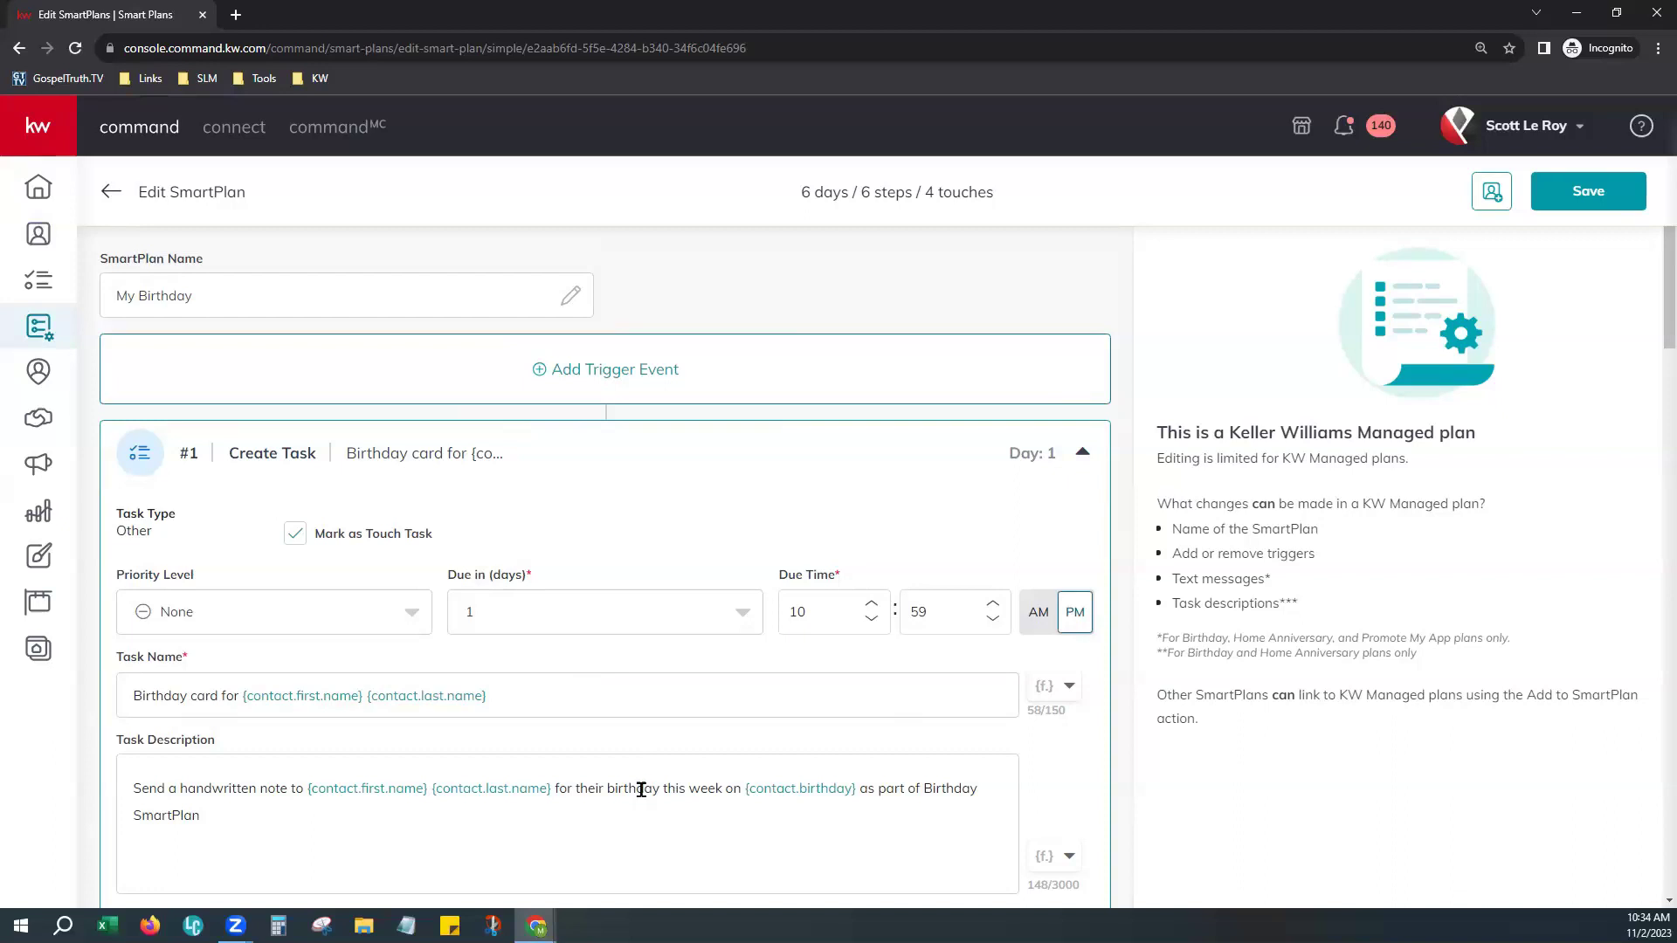
pyautogui.scroll(-5, 641, 789)
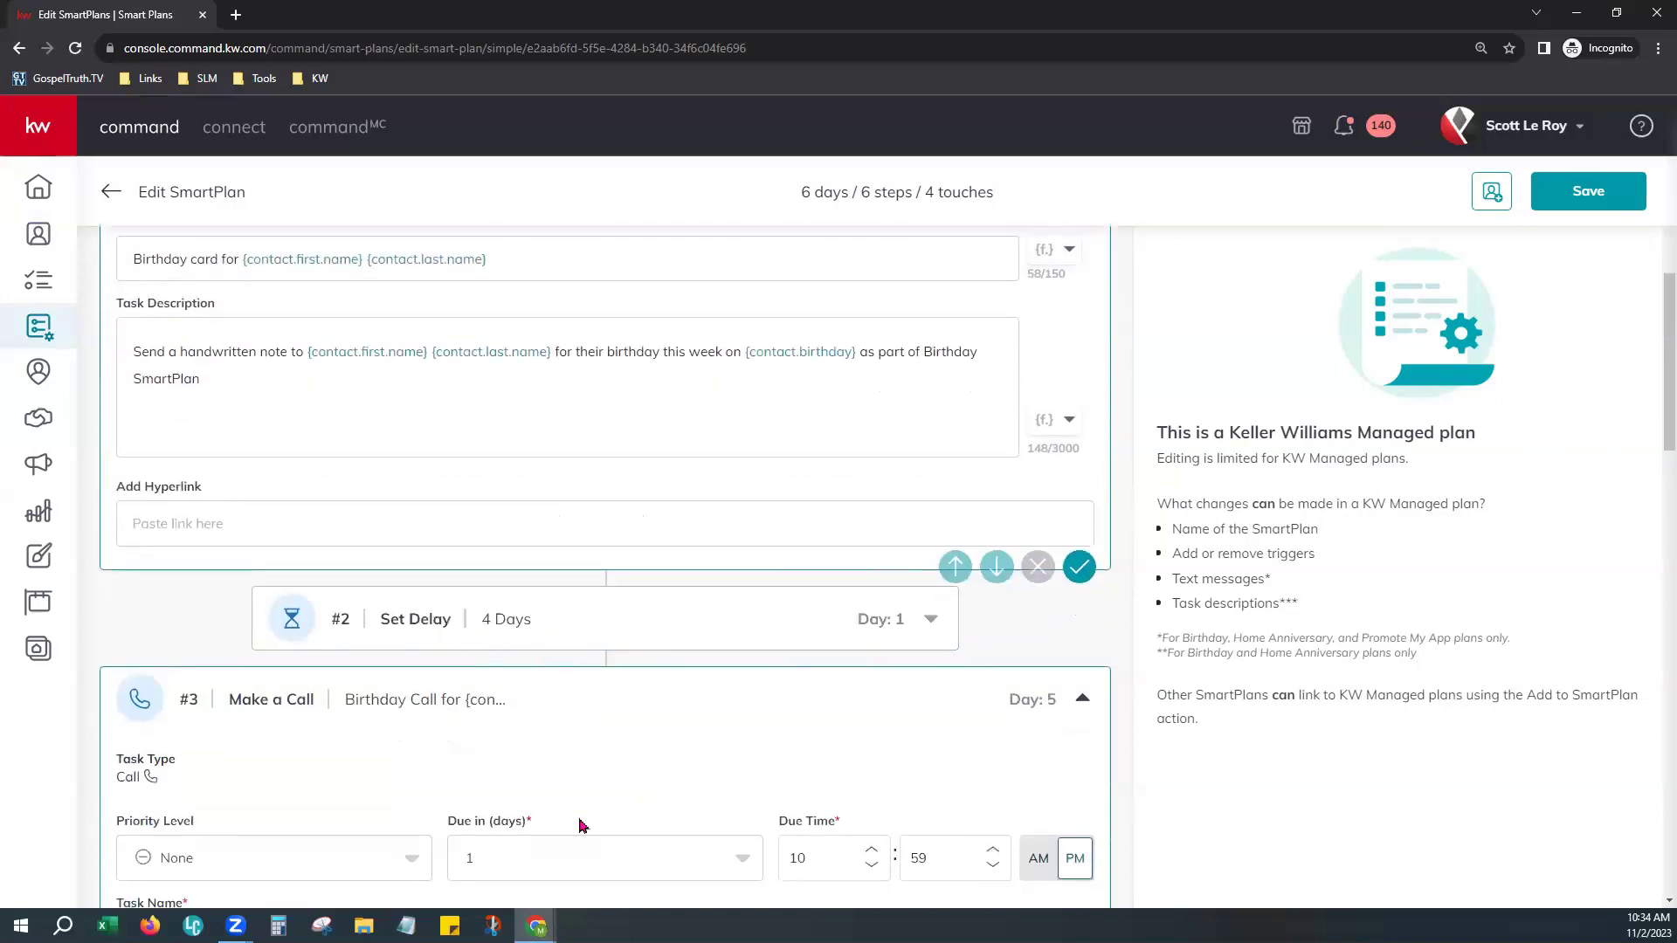
pyautogui.scroll(5, 579, 825)
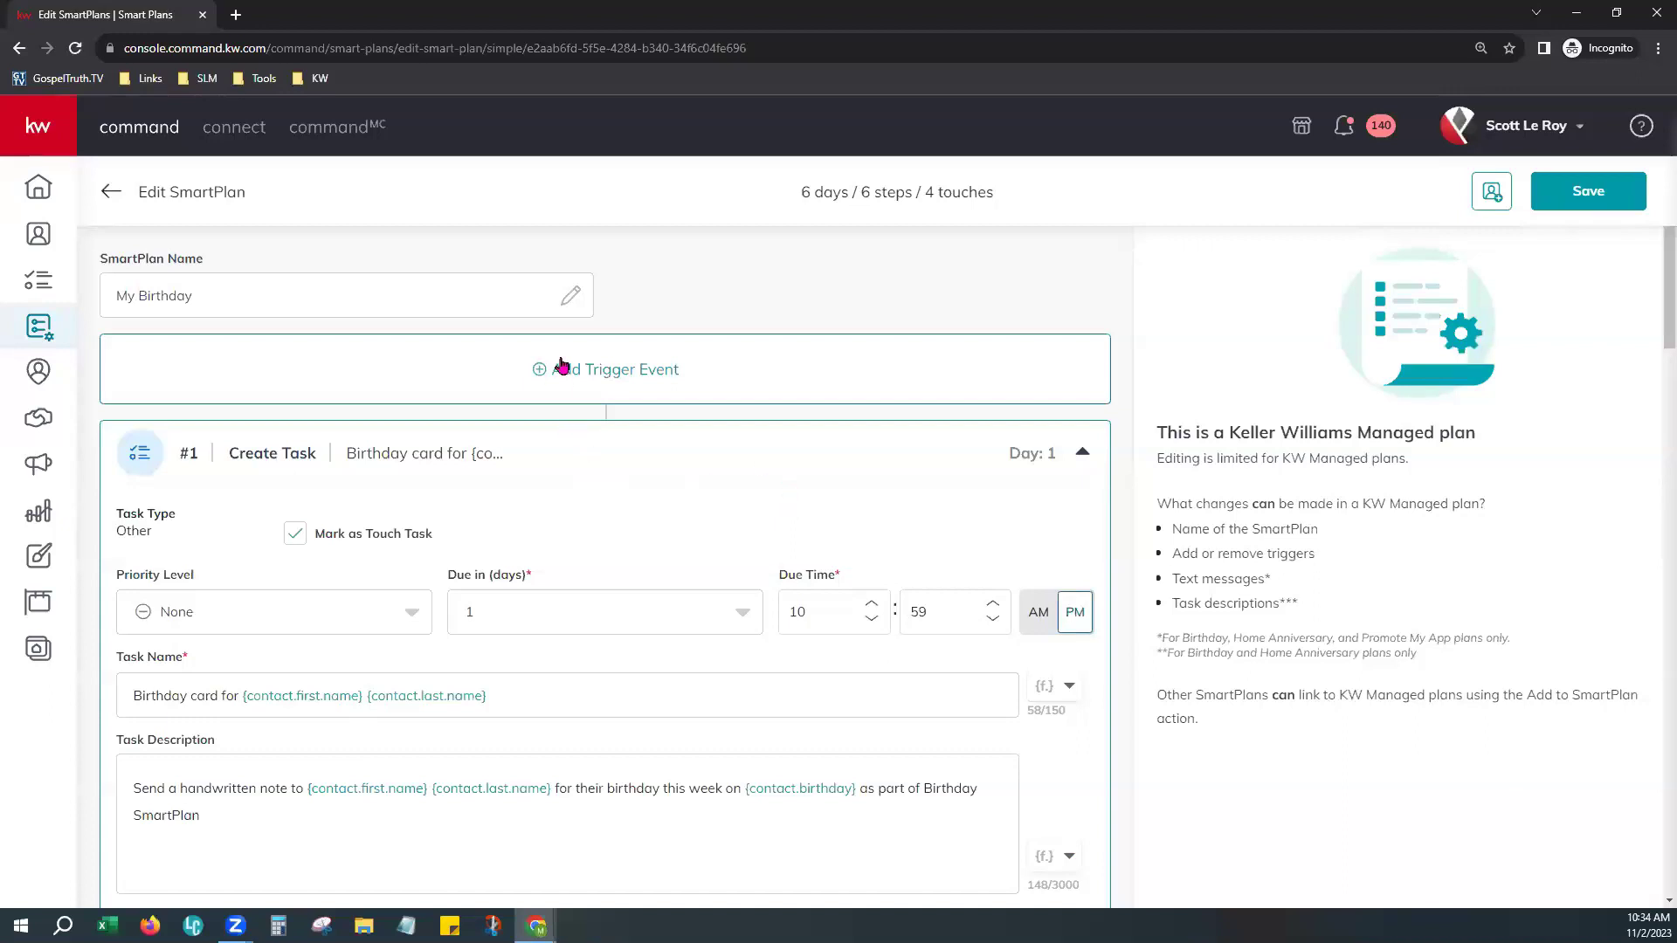
# Add a Contact Tag trigger event to the SmartPlan using the Birthday tag, read the note about already tagged contacts, and confirm the trigger
pyautogui.click(651, 377)
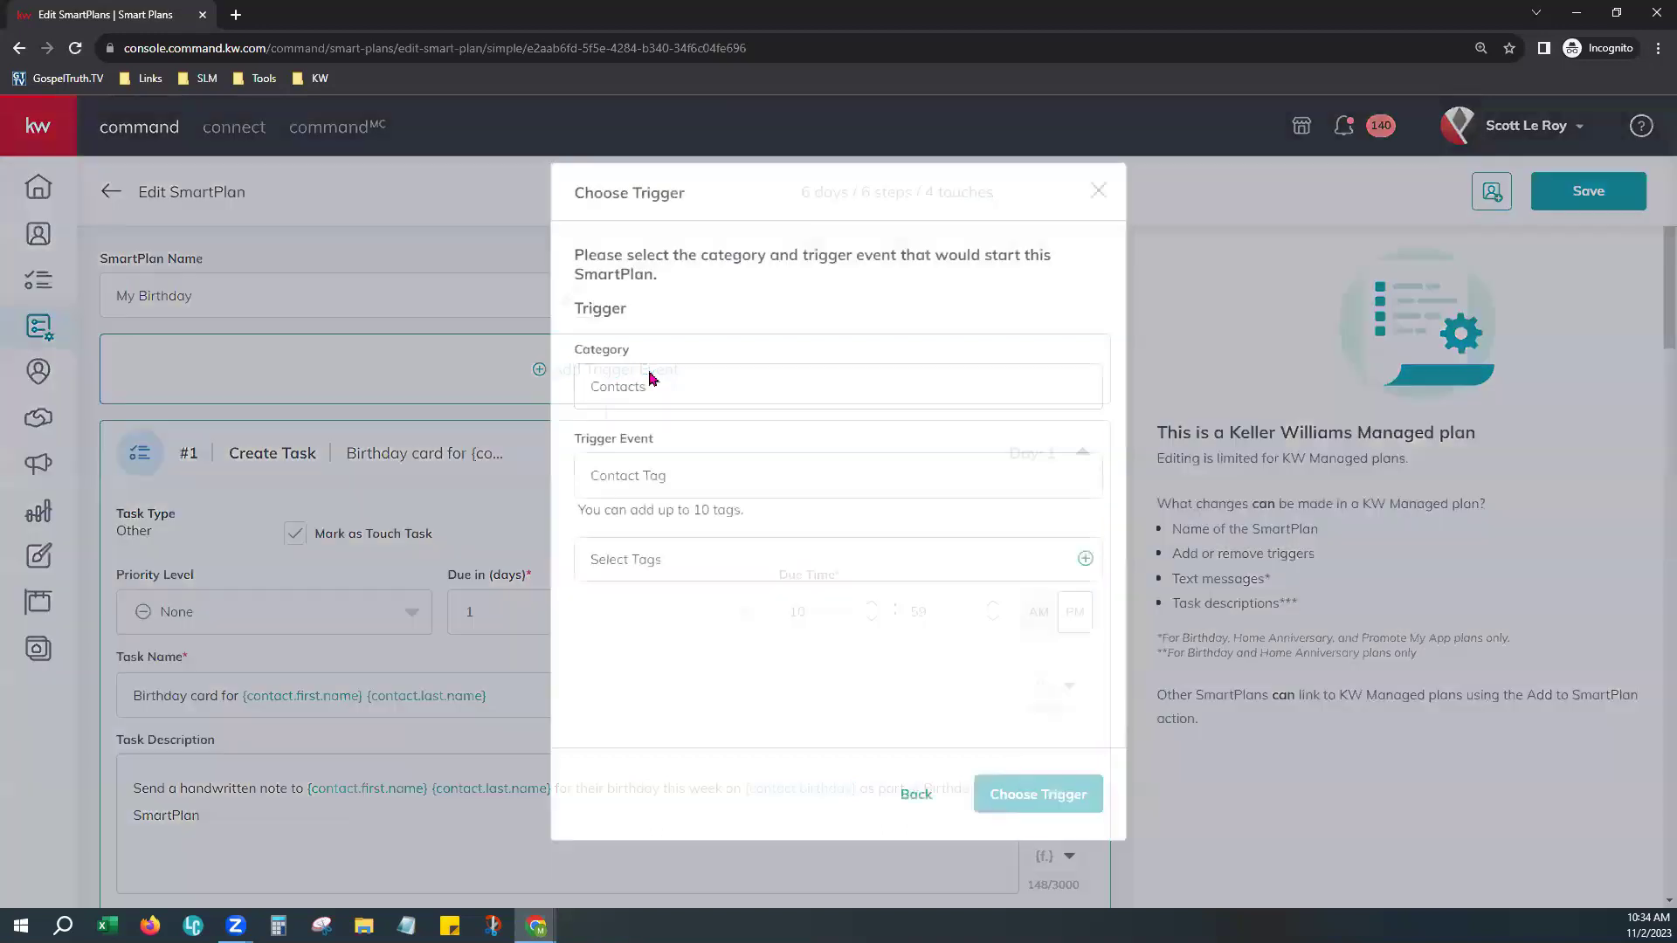
pyautogui.click(712, 569)
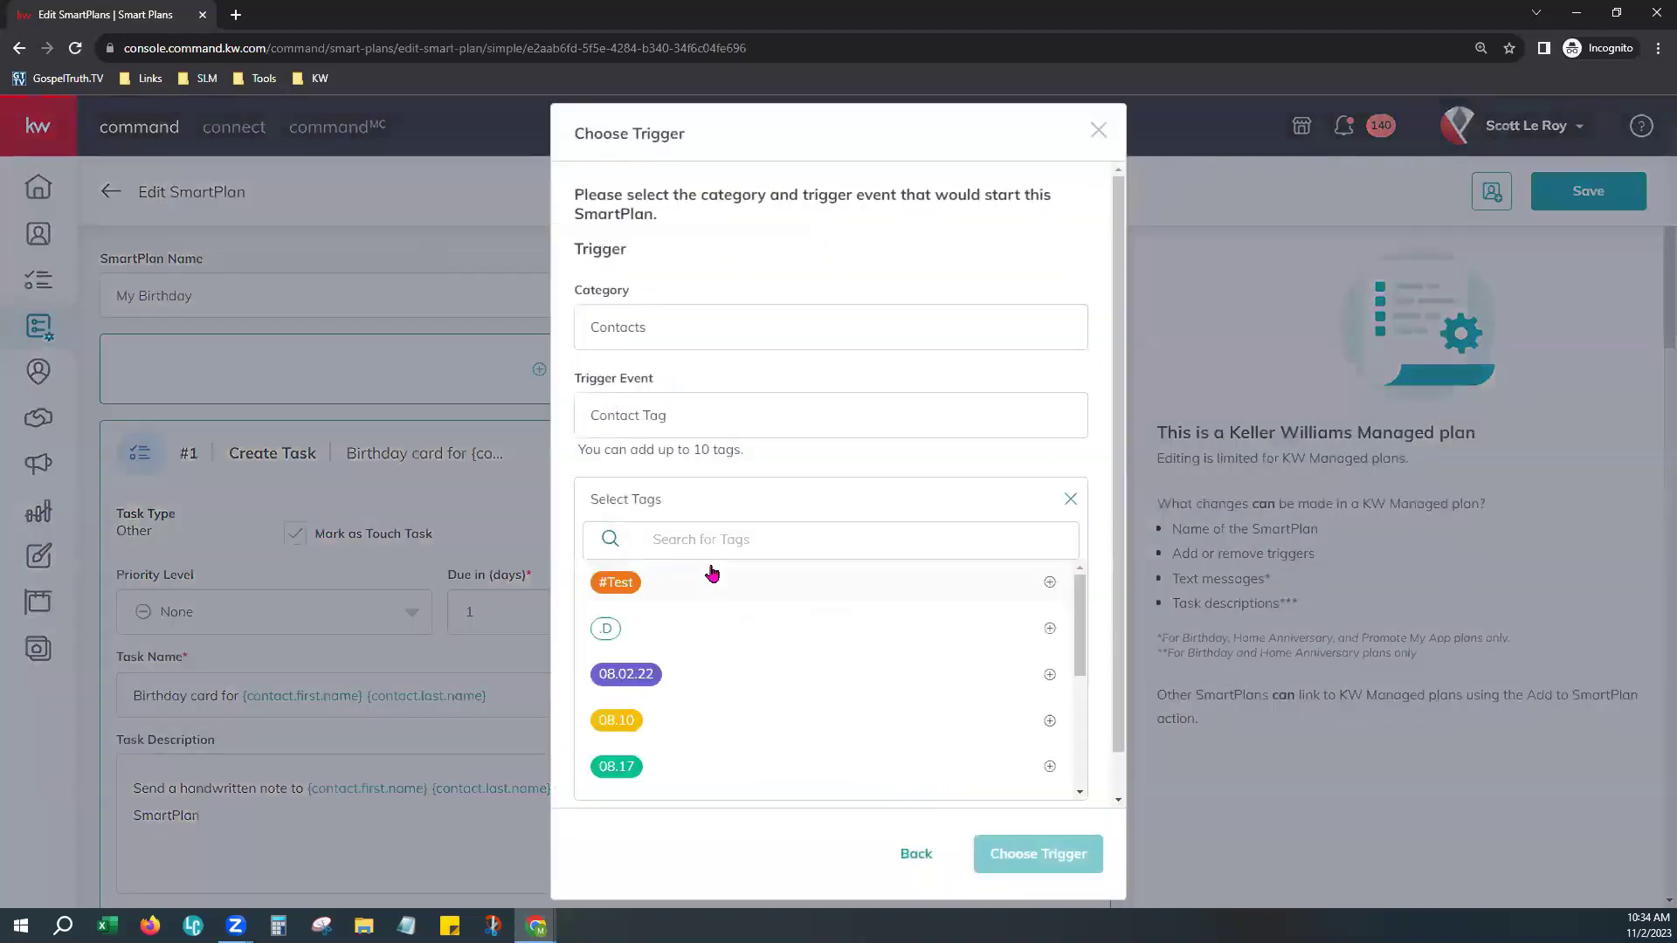
pyautogui.click(709, 537)
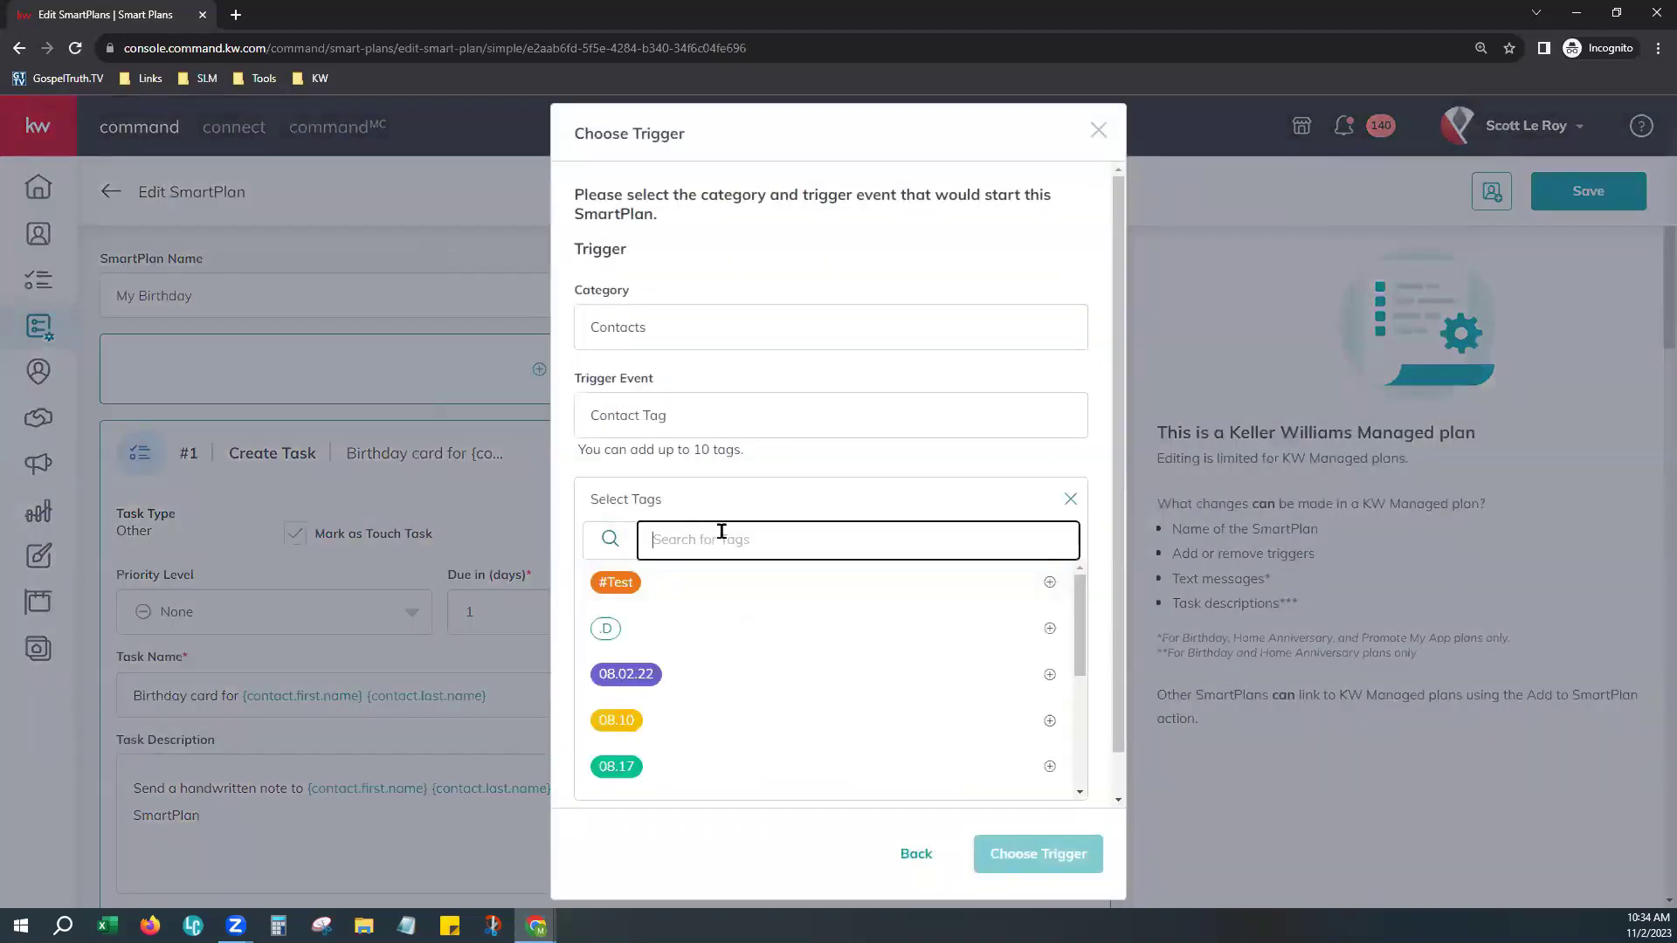
pyautogui.write('Birthday')
pyautogui.click(642, 585)
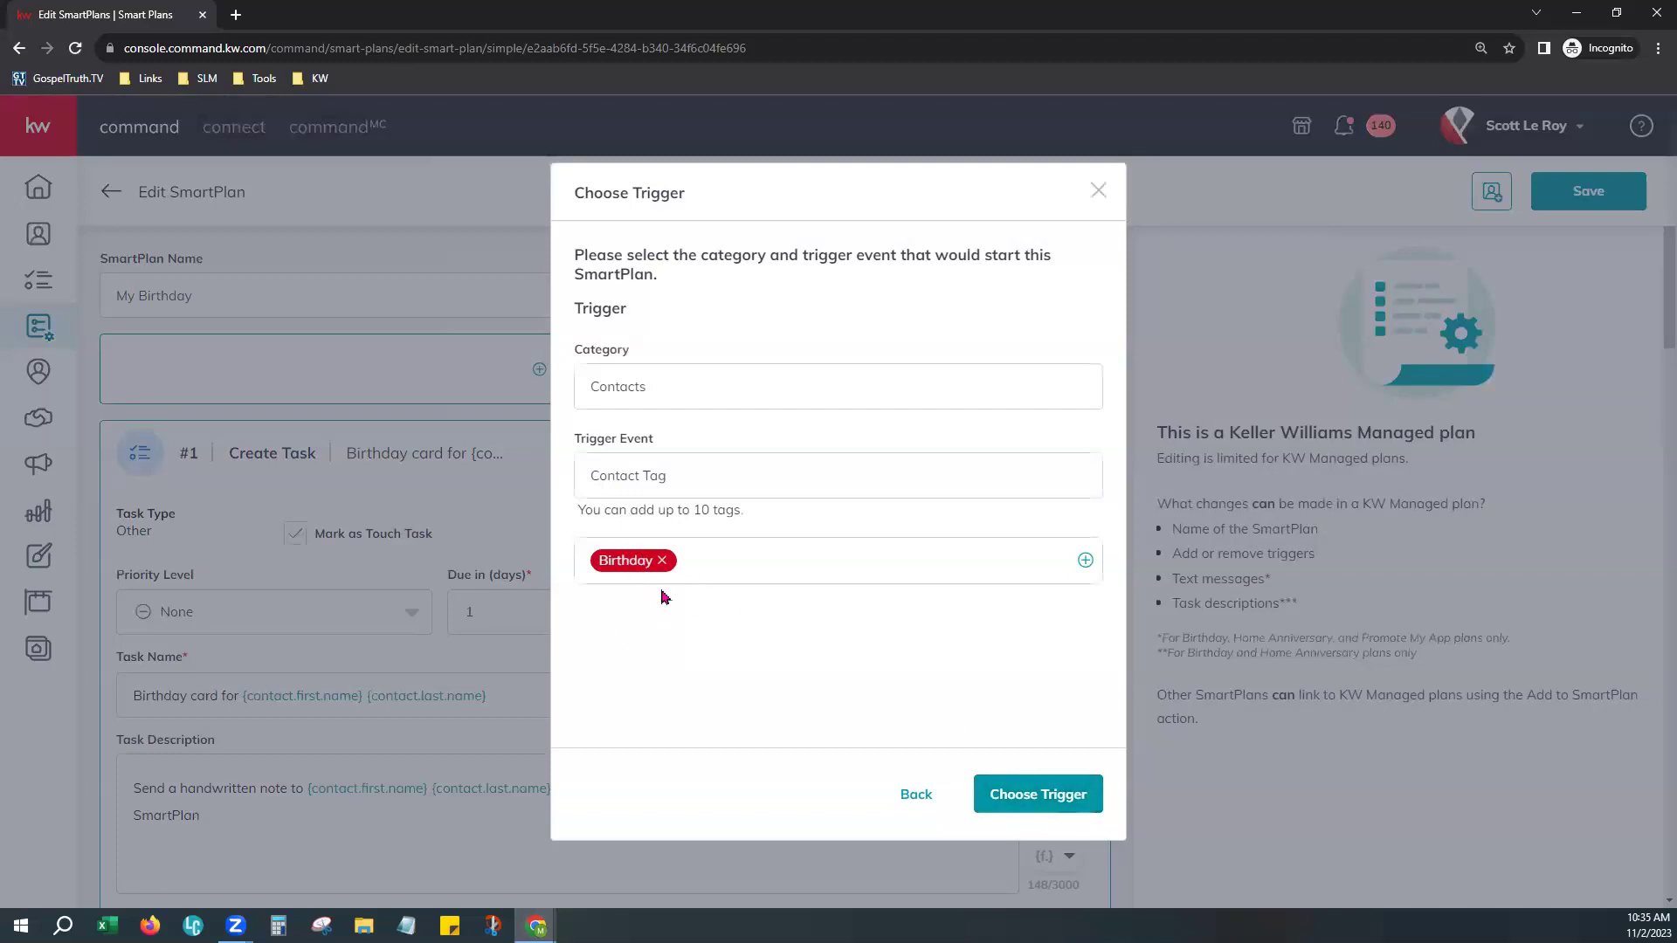
pyautogui.click(1040, 802)
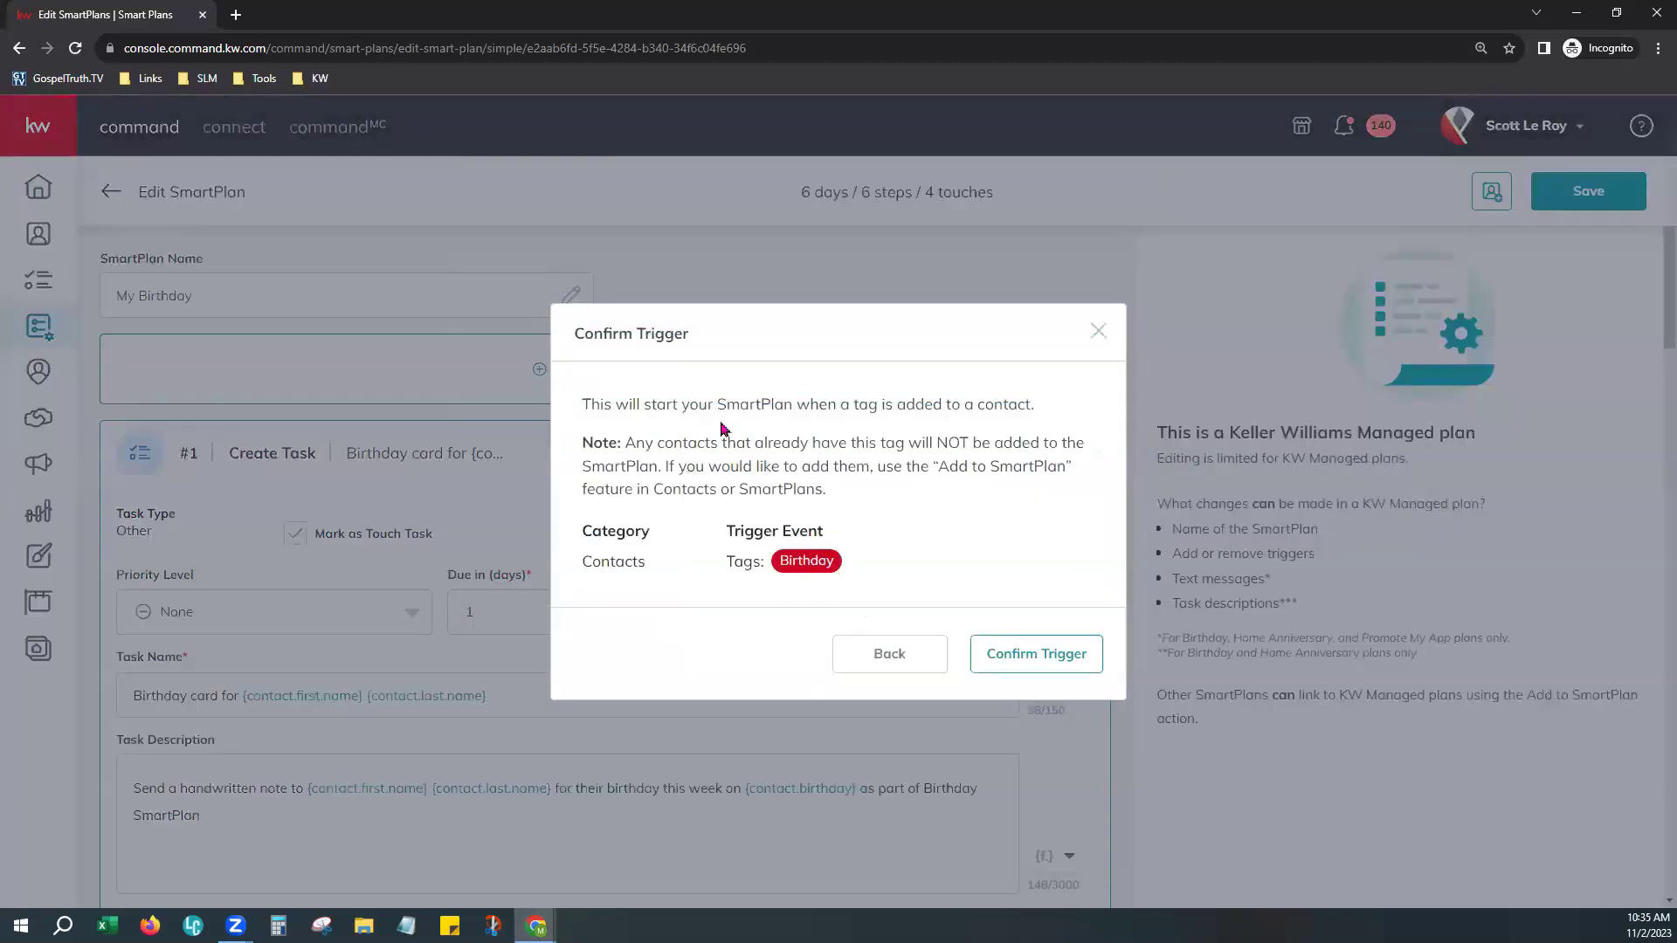
pyautogui.moveTo(626, 442); pyautogui.dragTo(1079, 460)
pyautogui.click(1048, 557)
pyautogui.click(1050, 655)
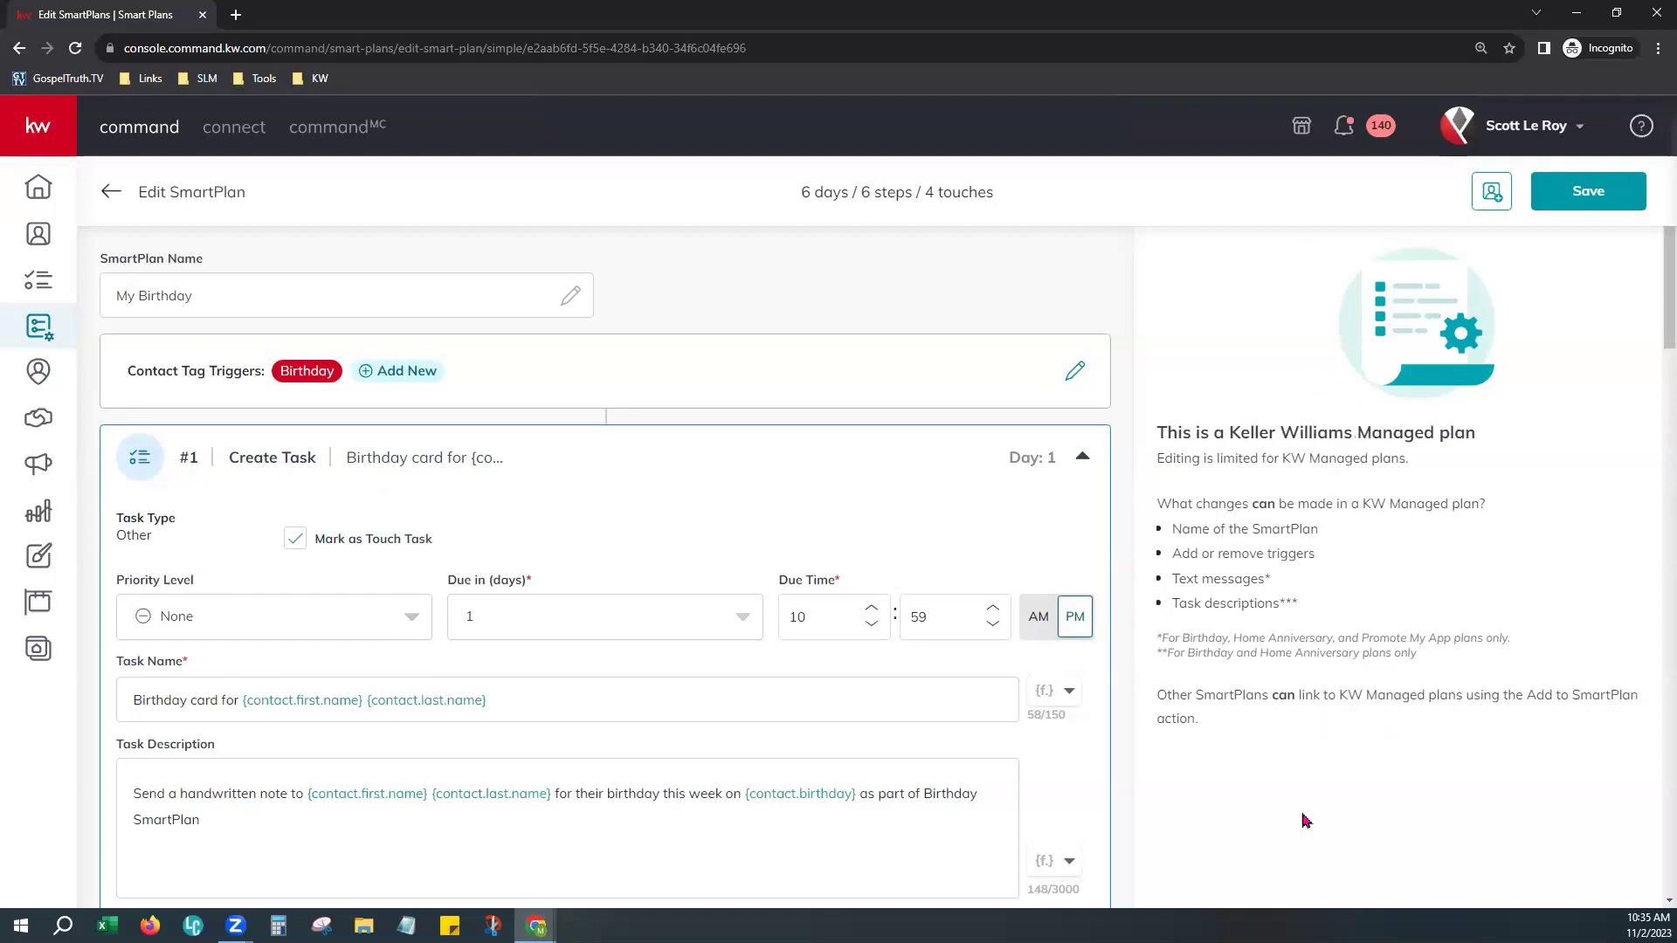
# Read the editing limits for Keller Williams managed plans and save the My Birthday SmartPlan
pyautogui.moveTo(1229, 432); pyautogui.dragTo(1481, 449)
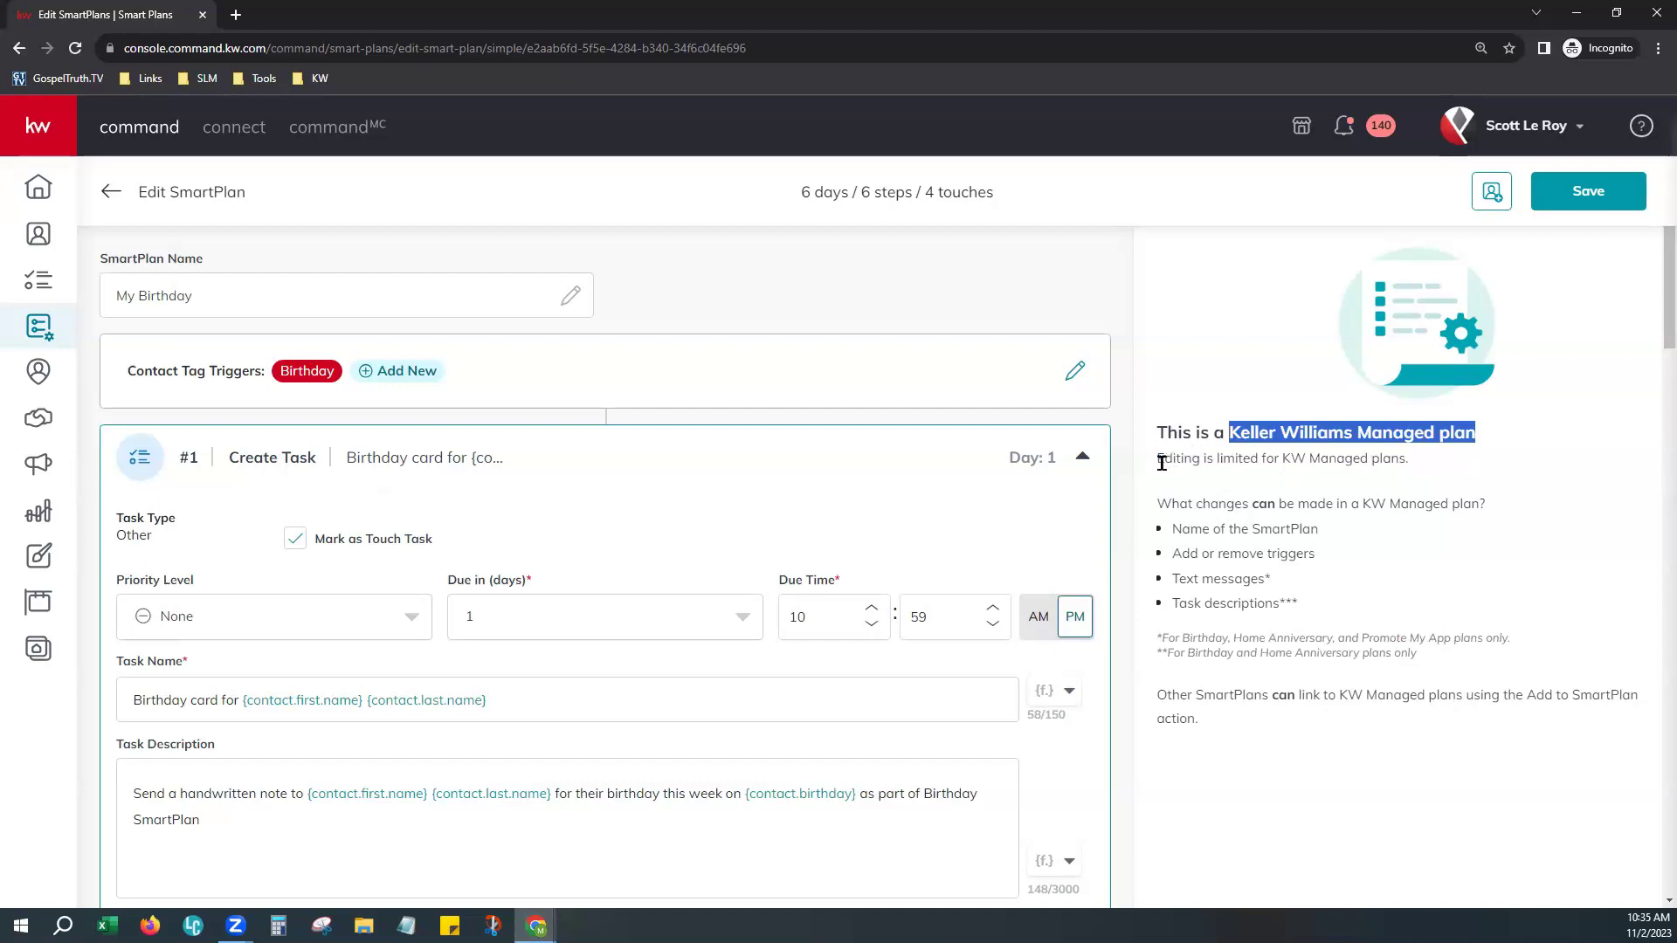
pyautogui.moveTo(1164, 459); pyautogui.dragTo(1266, 479)
pyautogui.click(1381, 570)
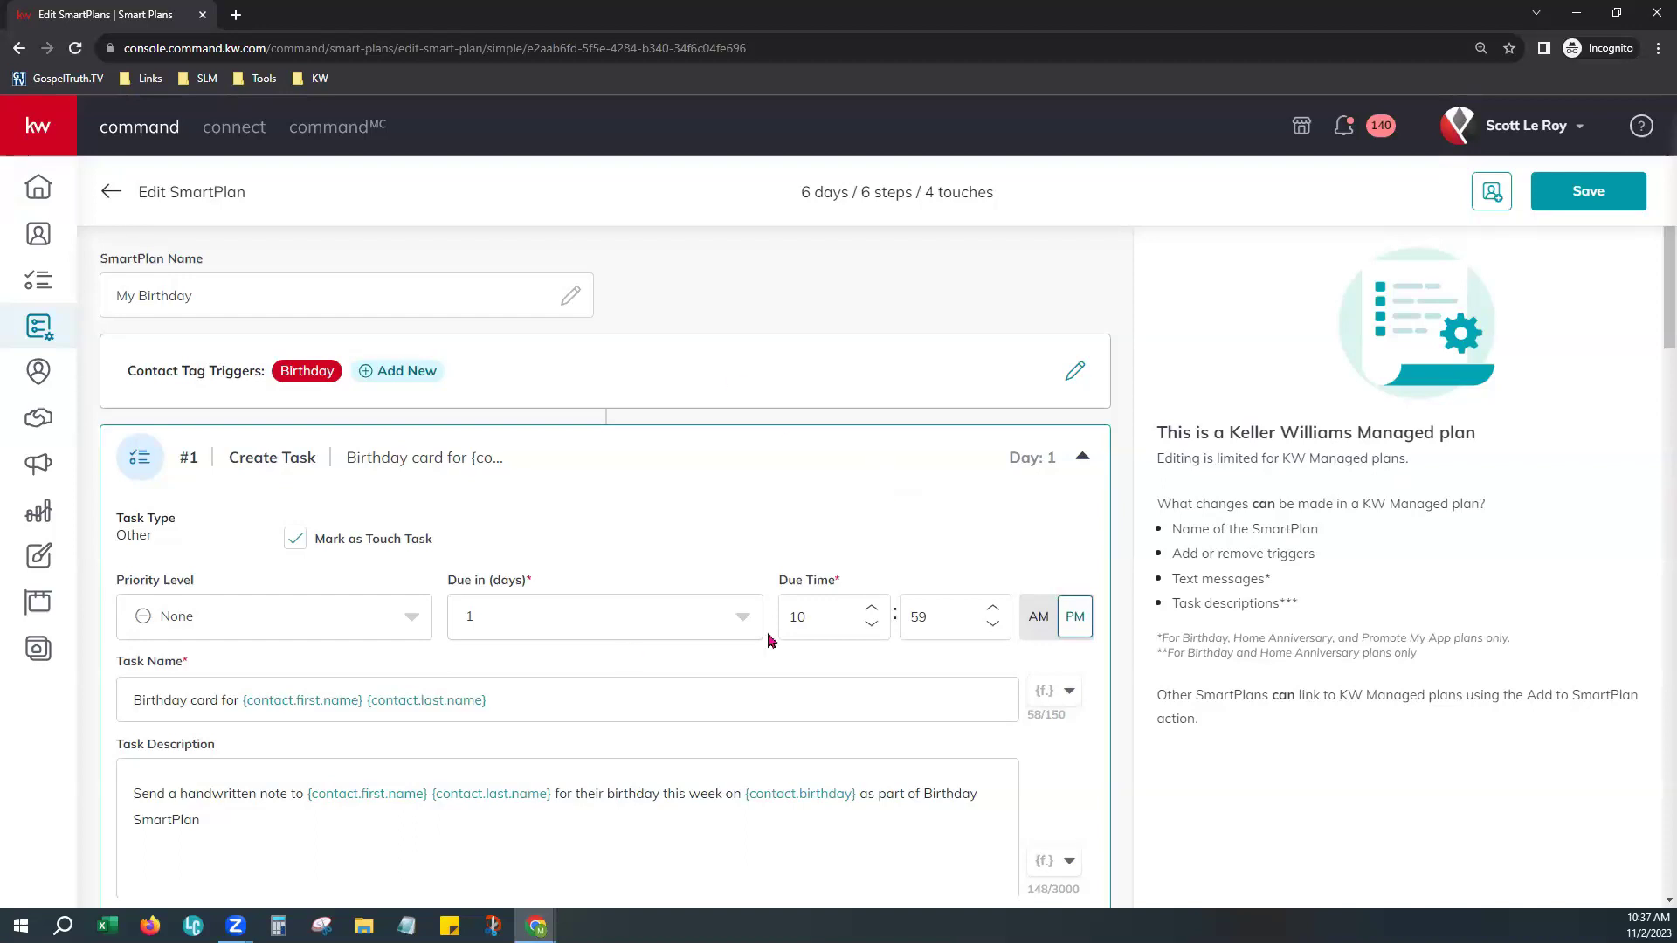
pyautogui.click(1594, 194)
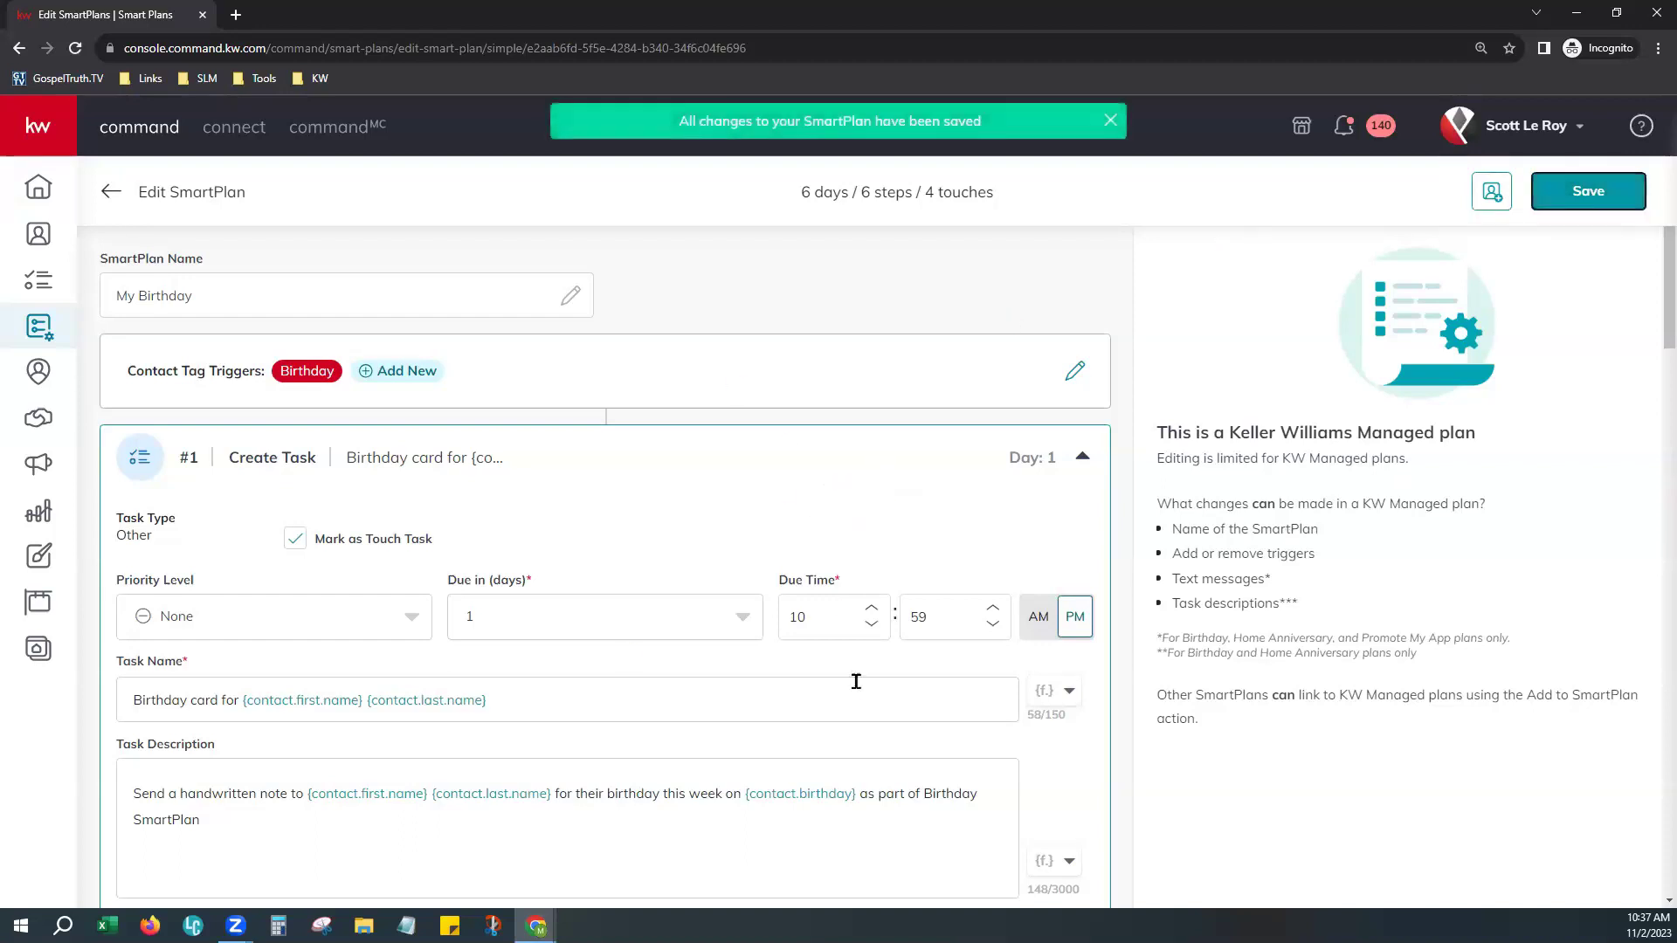
# Filter the contacts to add to the My Birthday SmartPlan by the Birthday tag, select all matches and submit them to the plan
pyautogui.click(1491, 194)
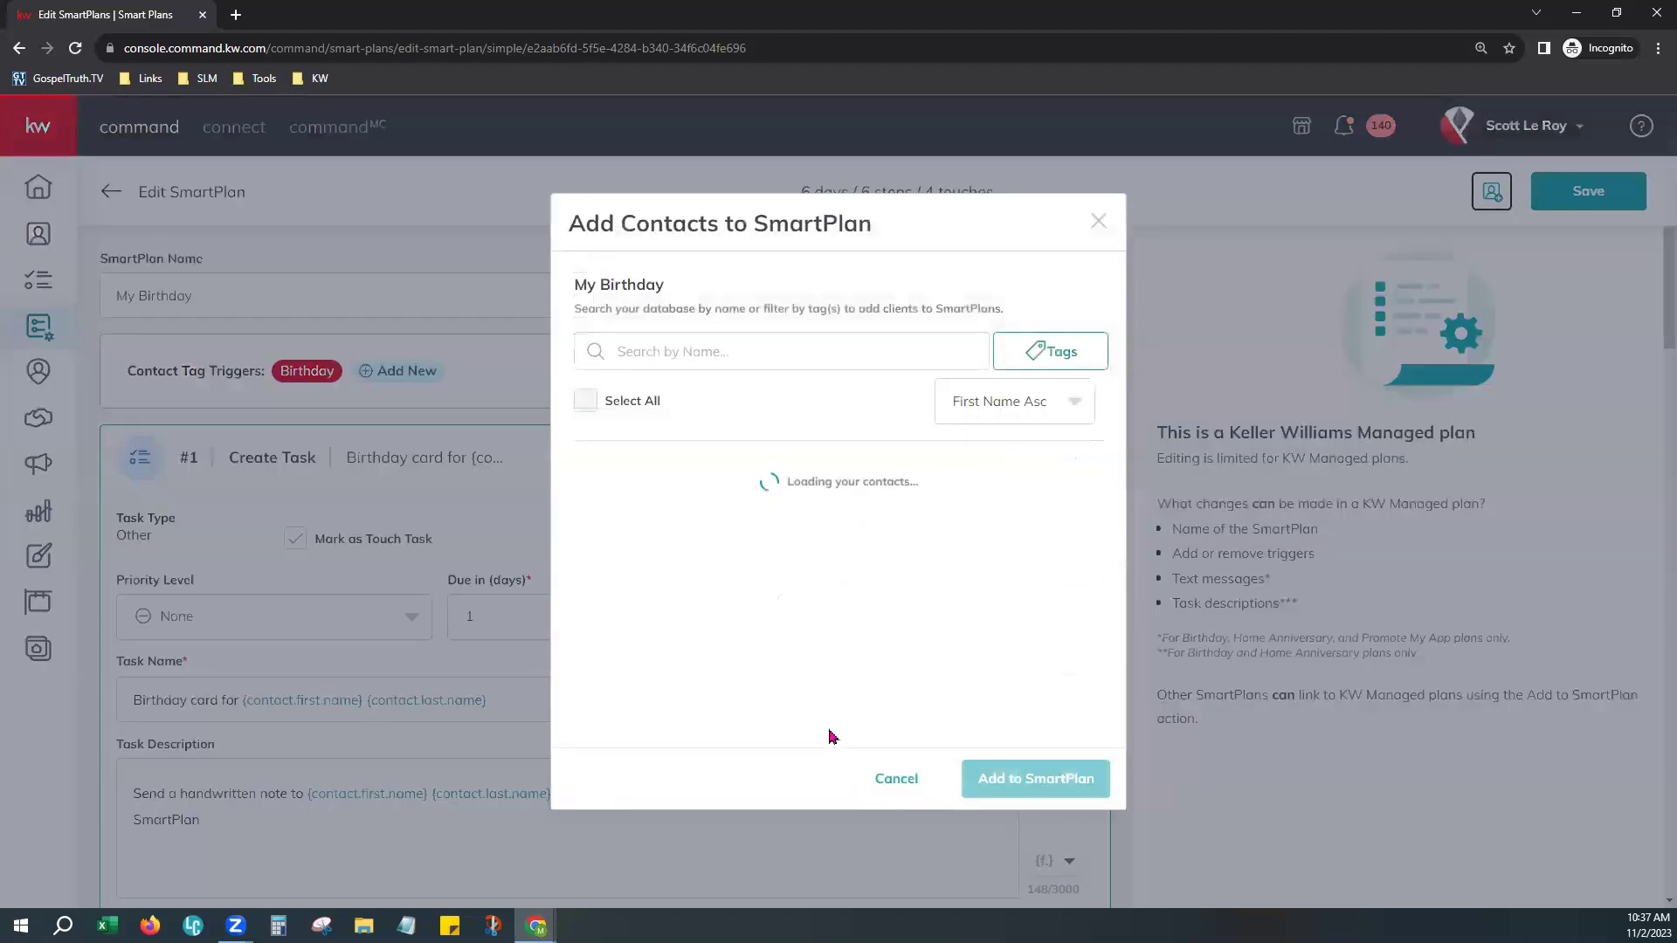
pyautogui.click(1073, 352)
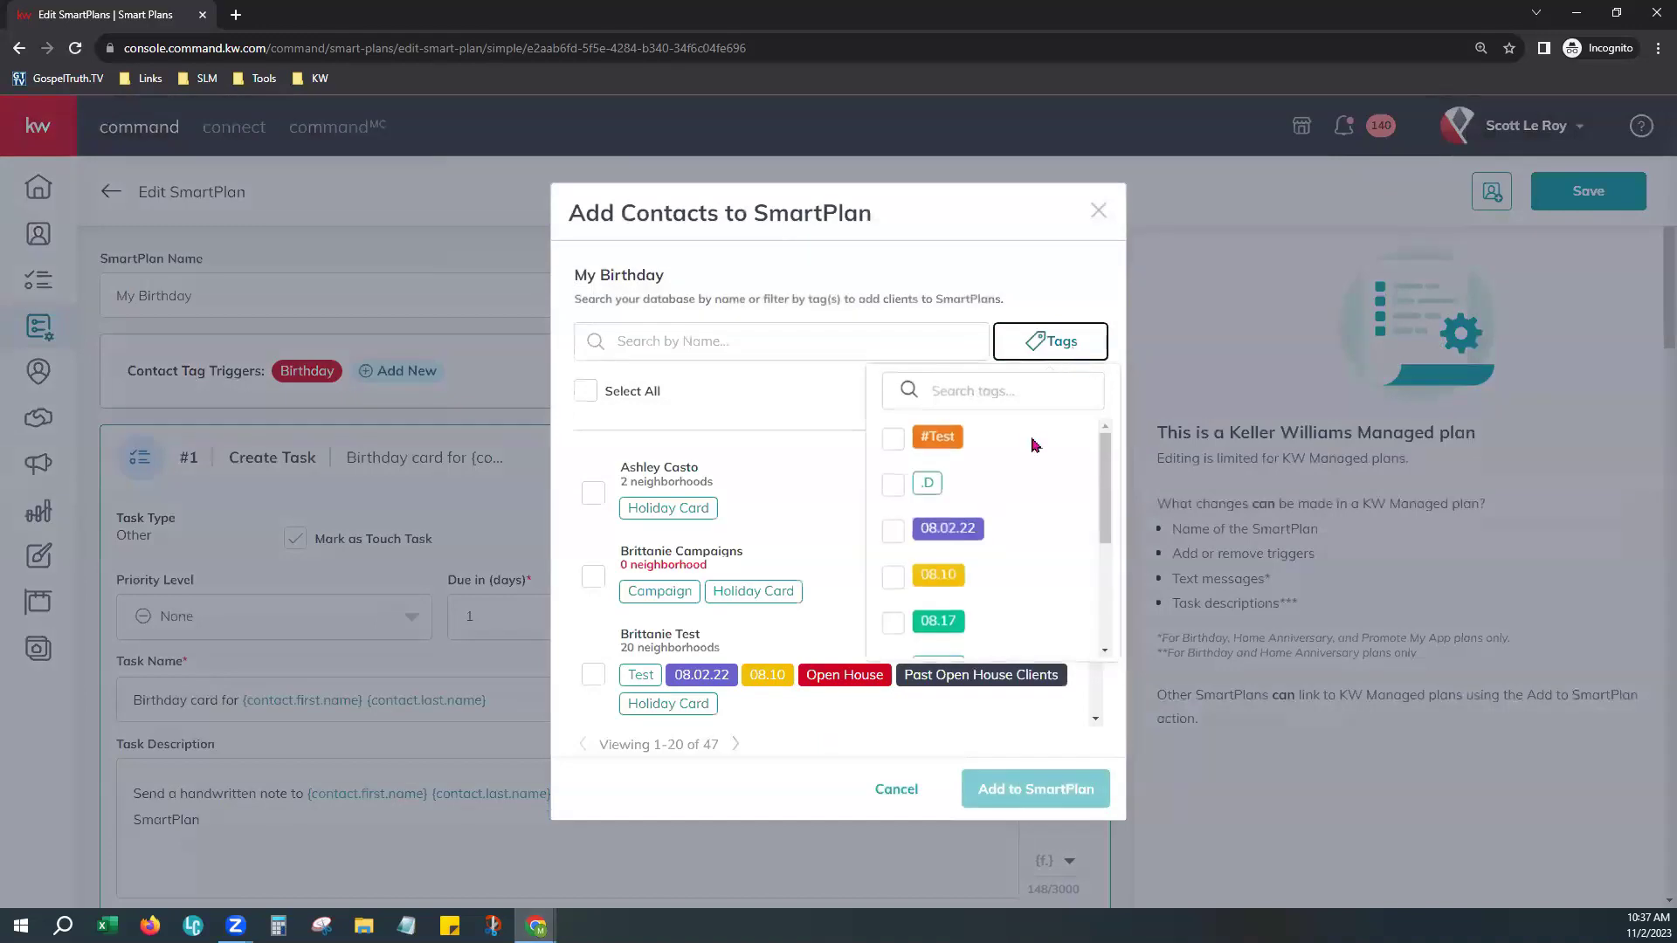
pyautogui.click(1013, 398)
pyautogui.write('birthday')
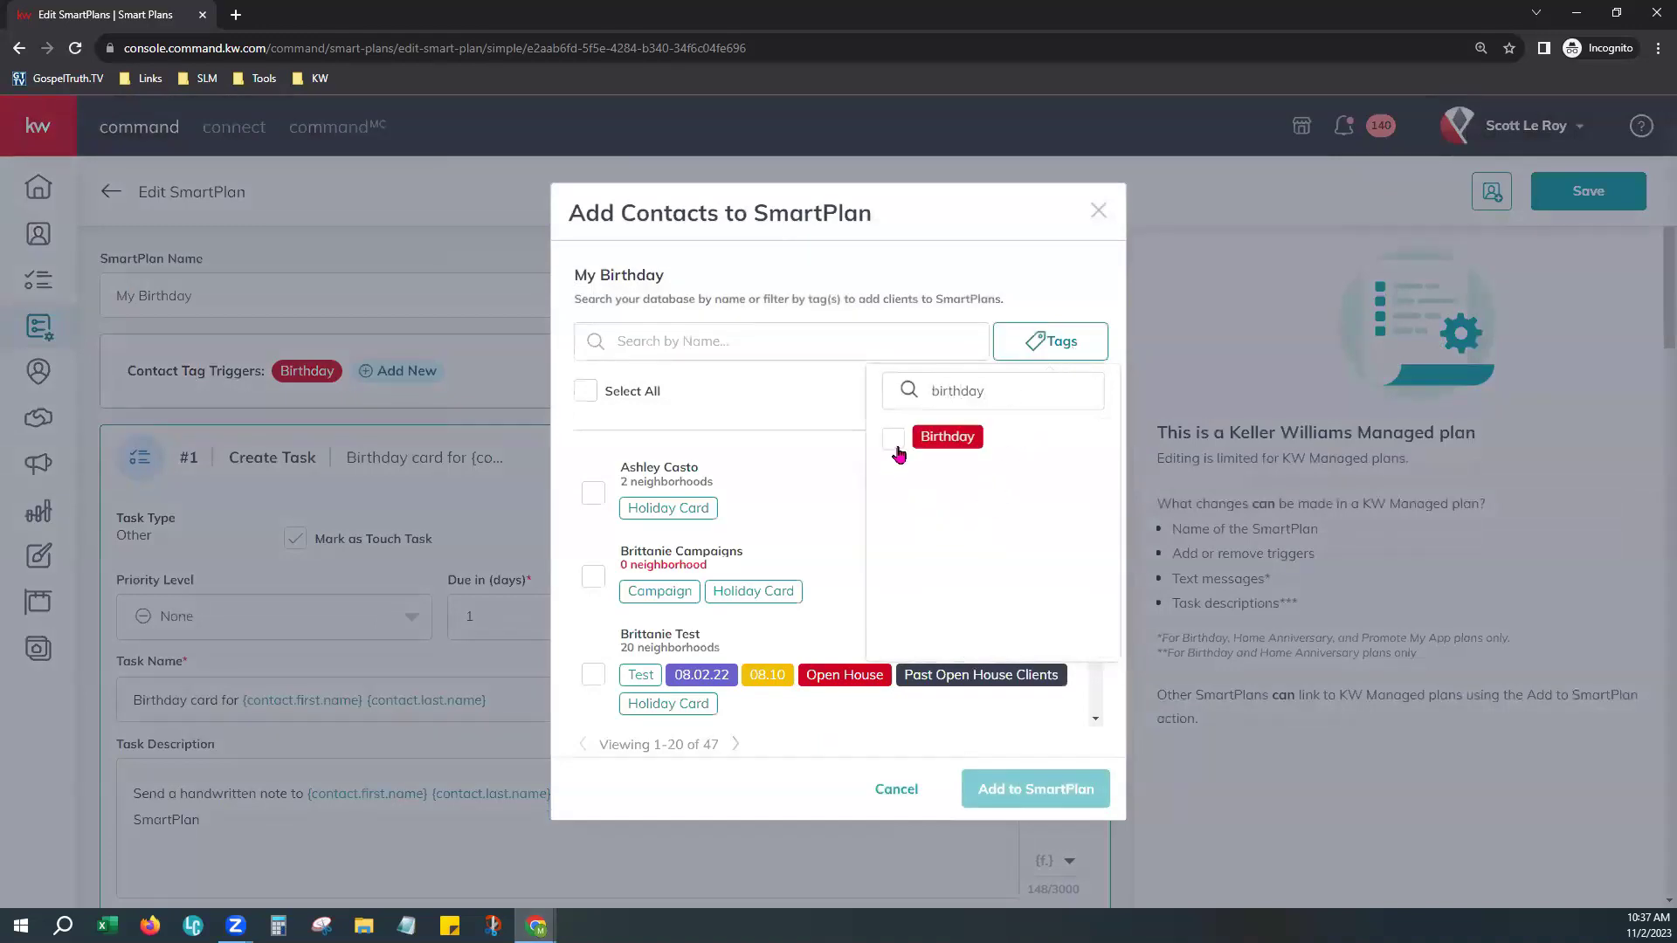
pyautogui.click(895, 441)
pyautogui.click(808, 448)
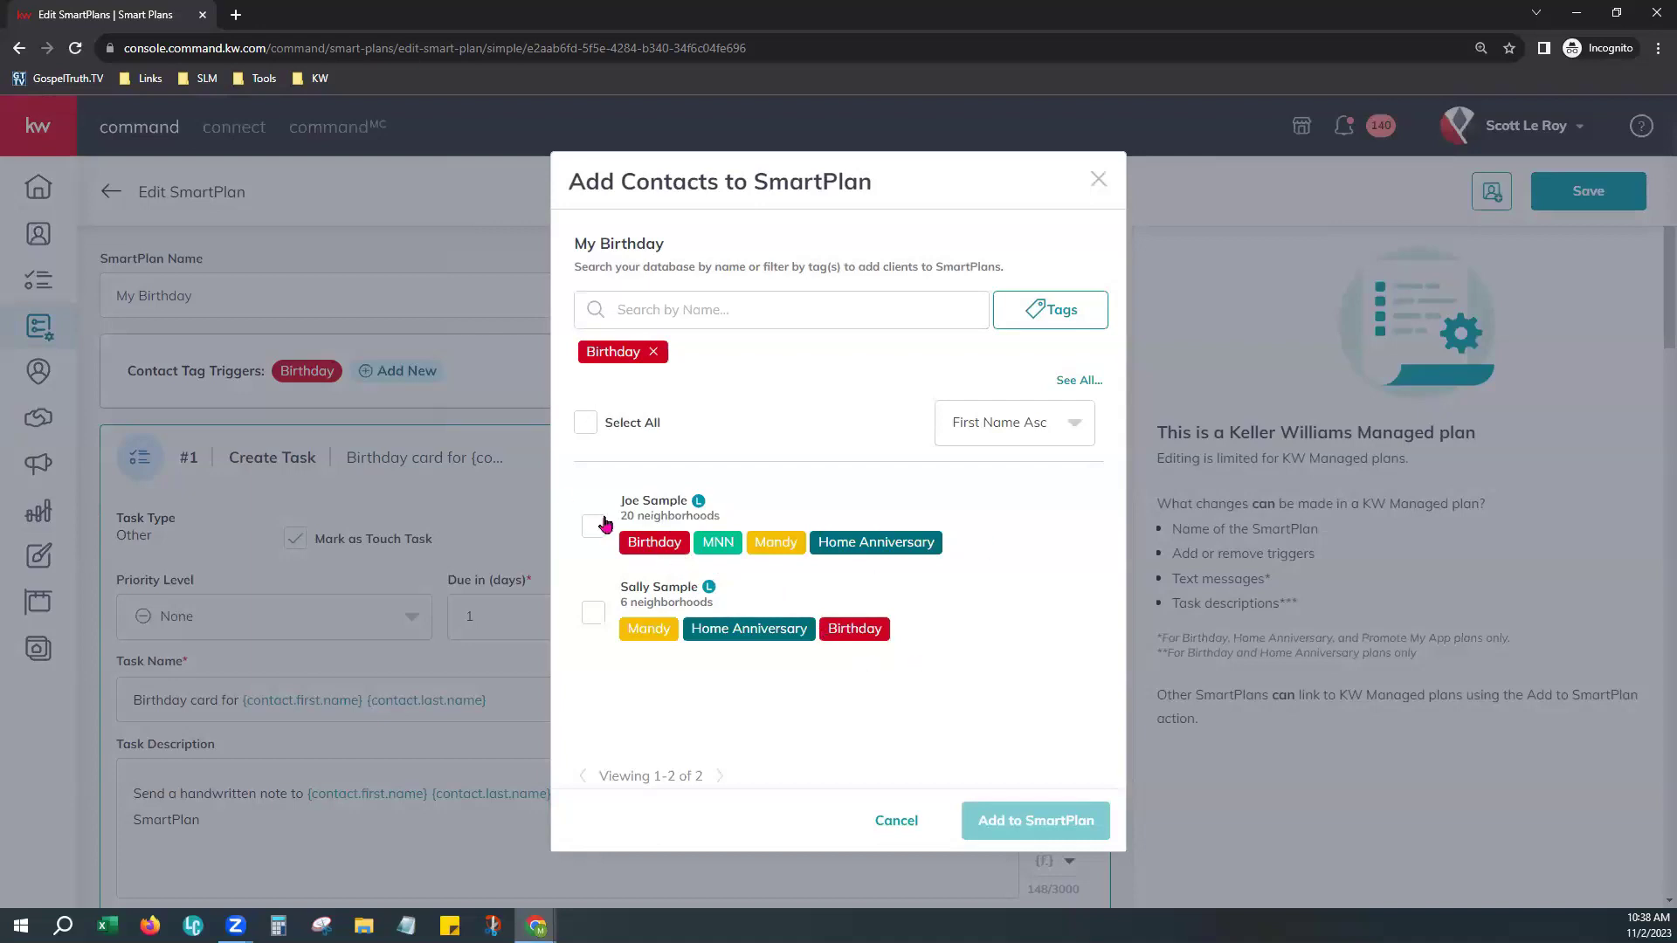
pyautogui.click(583, 424)
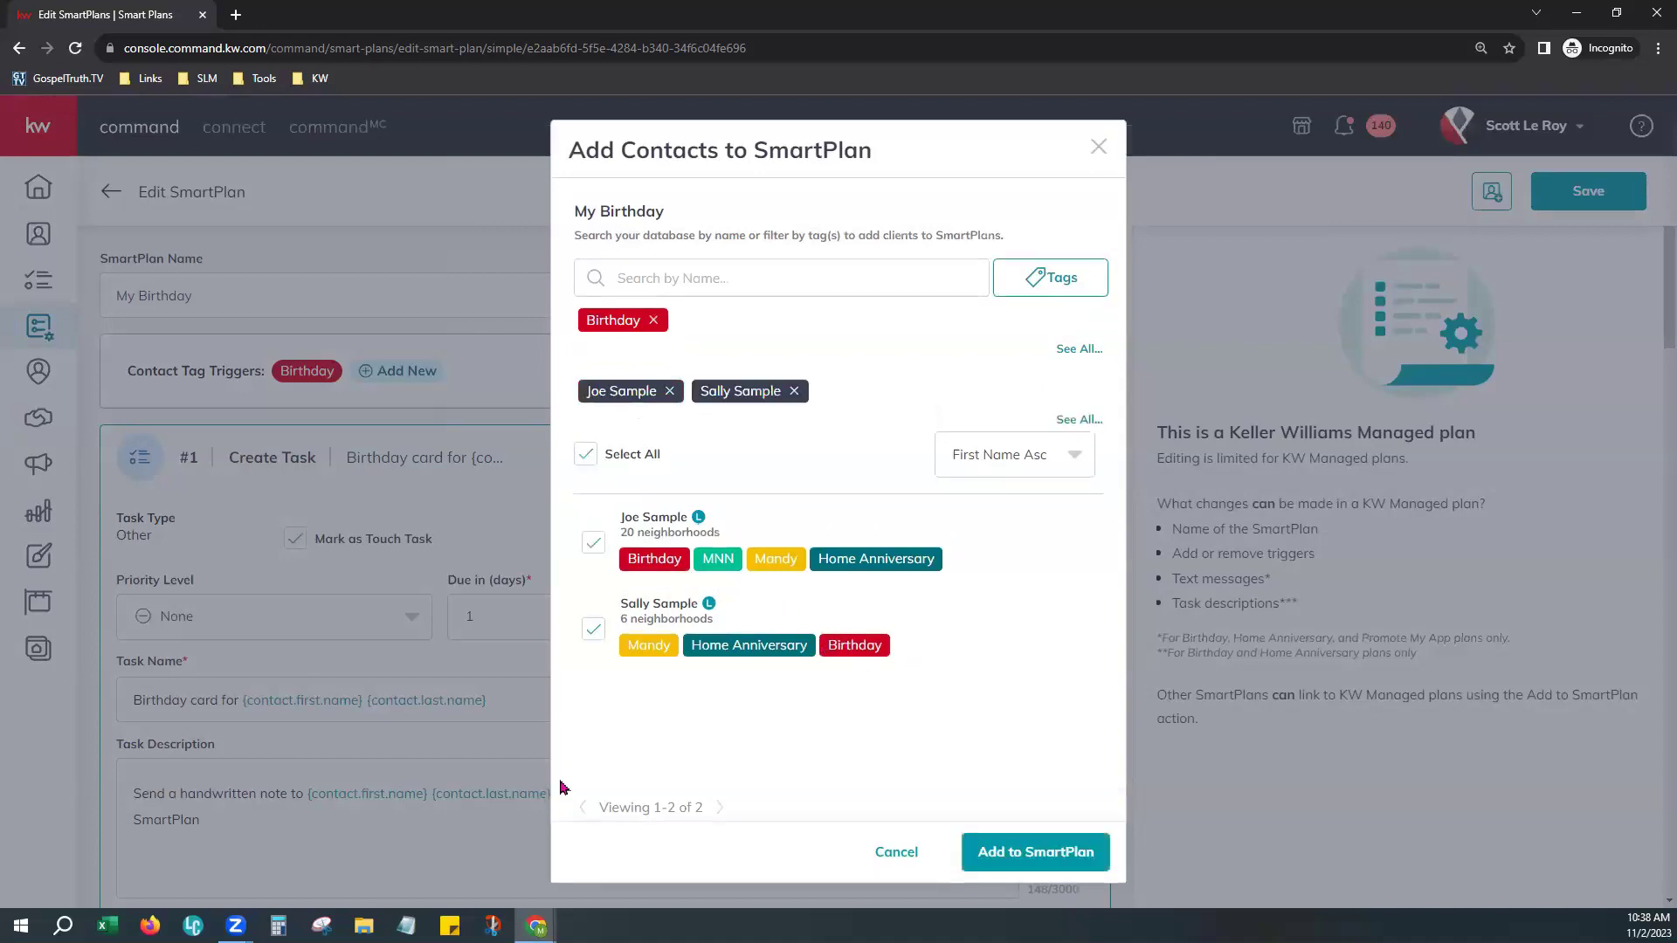
pyautogui.click(1028, 848)
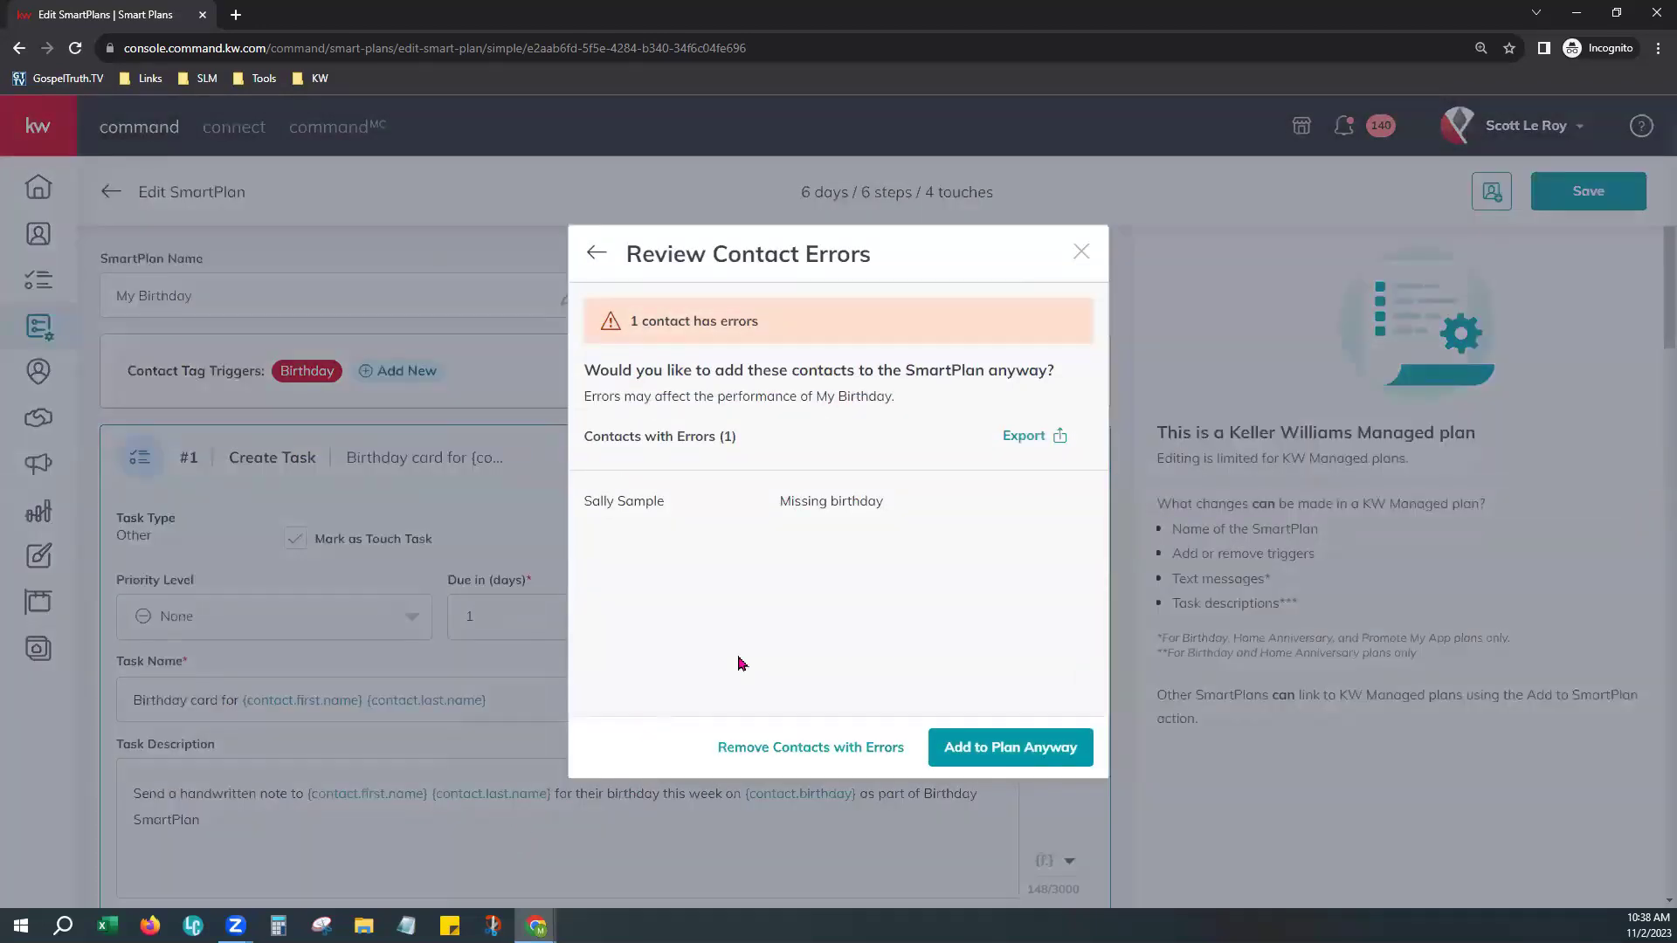
# Review the contact errors reported for the My Birthday SmartPlan and remove the contacts with errors from the addition
pyautogui.moveTo(582, 494); pyautogui.dragTo(902, 532)
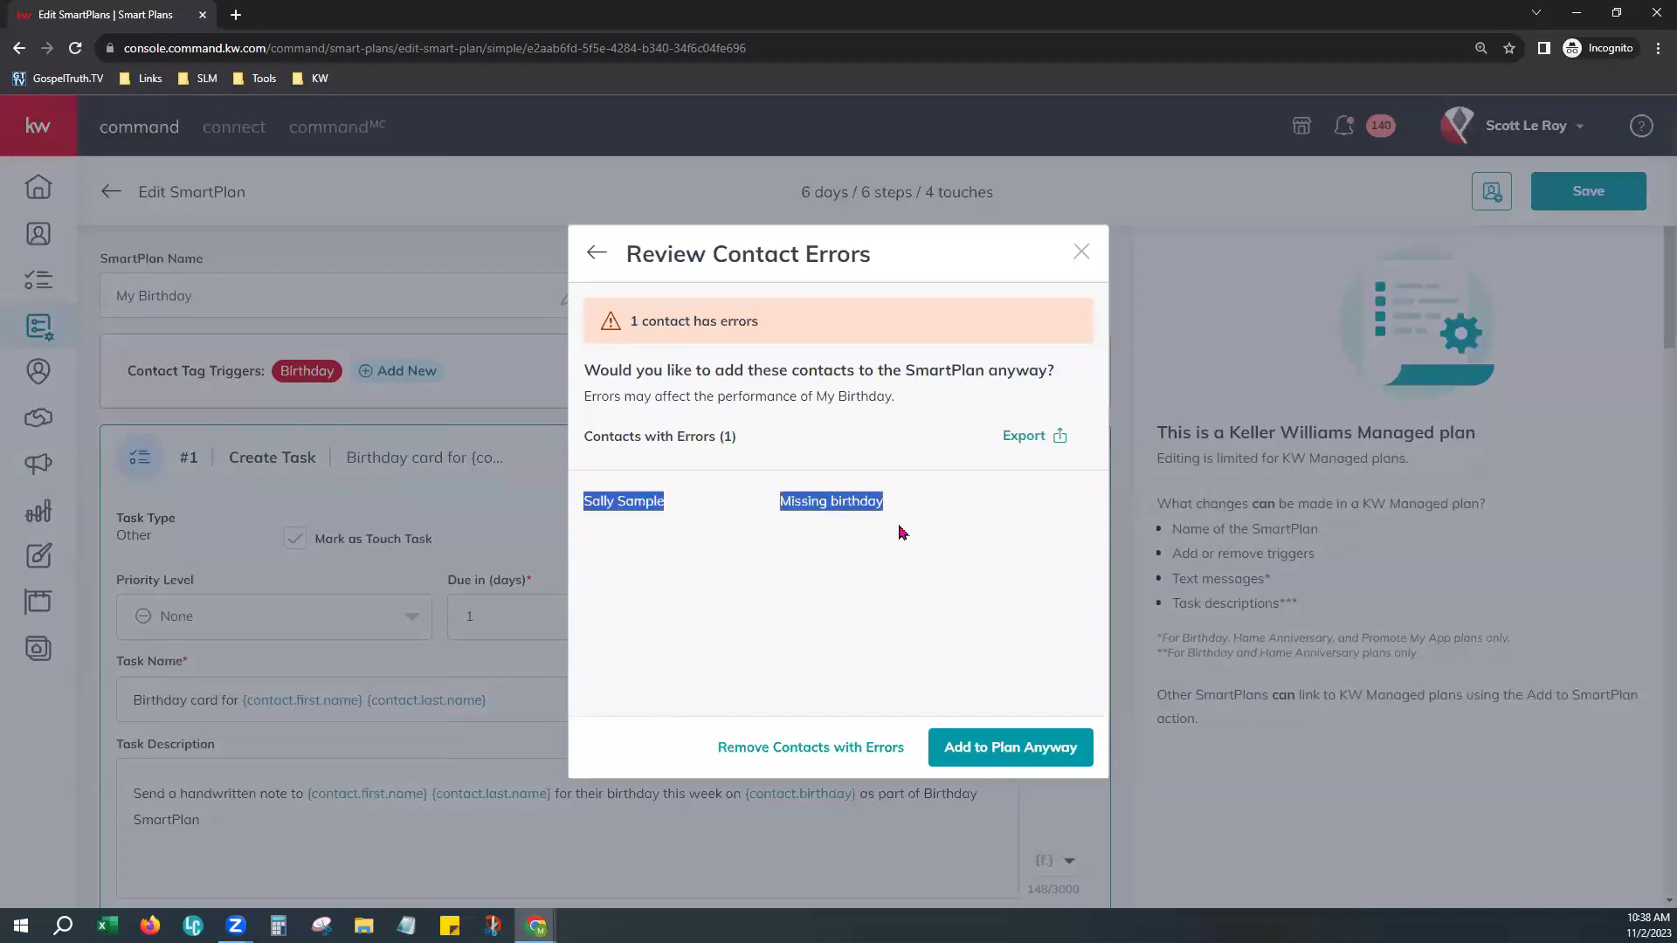
pyautogui.click(747, 775)
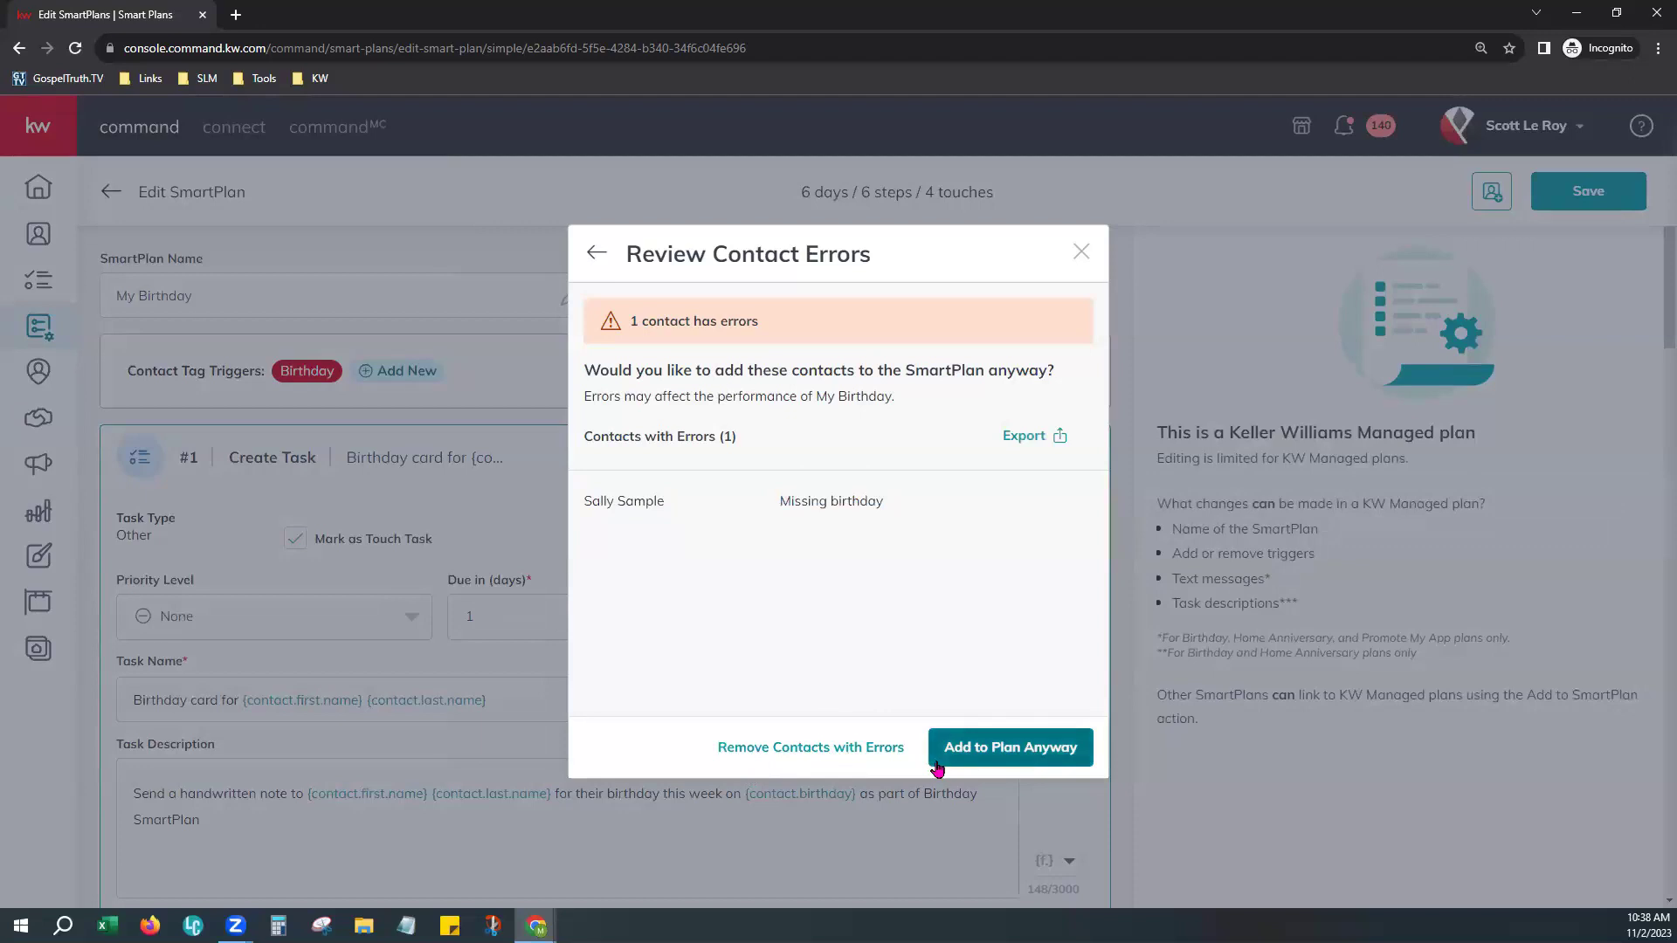
pyautogui.click(867, 749)
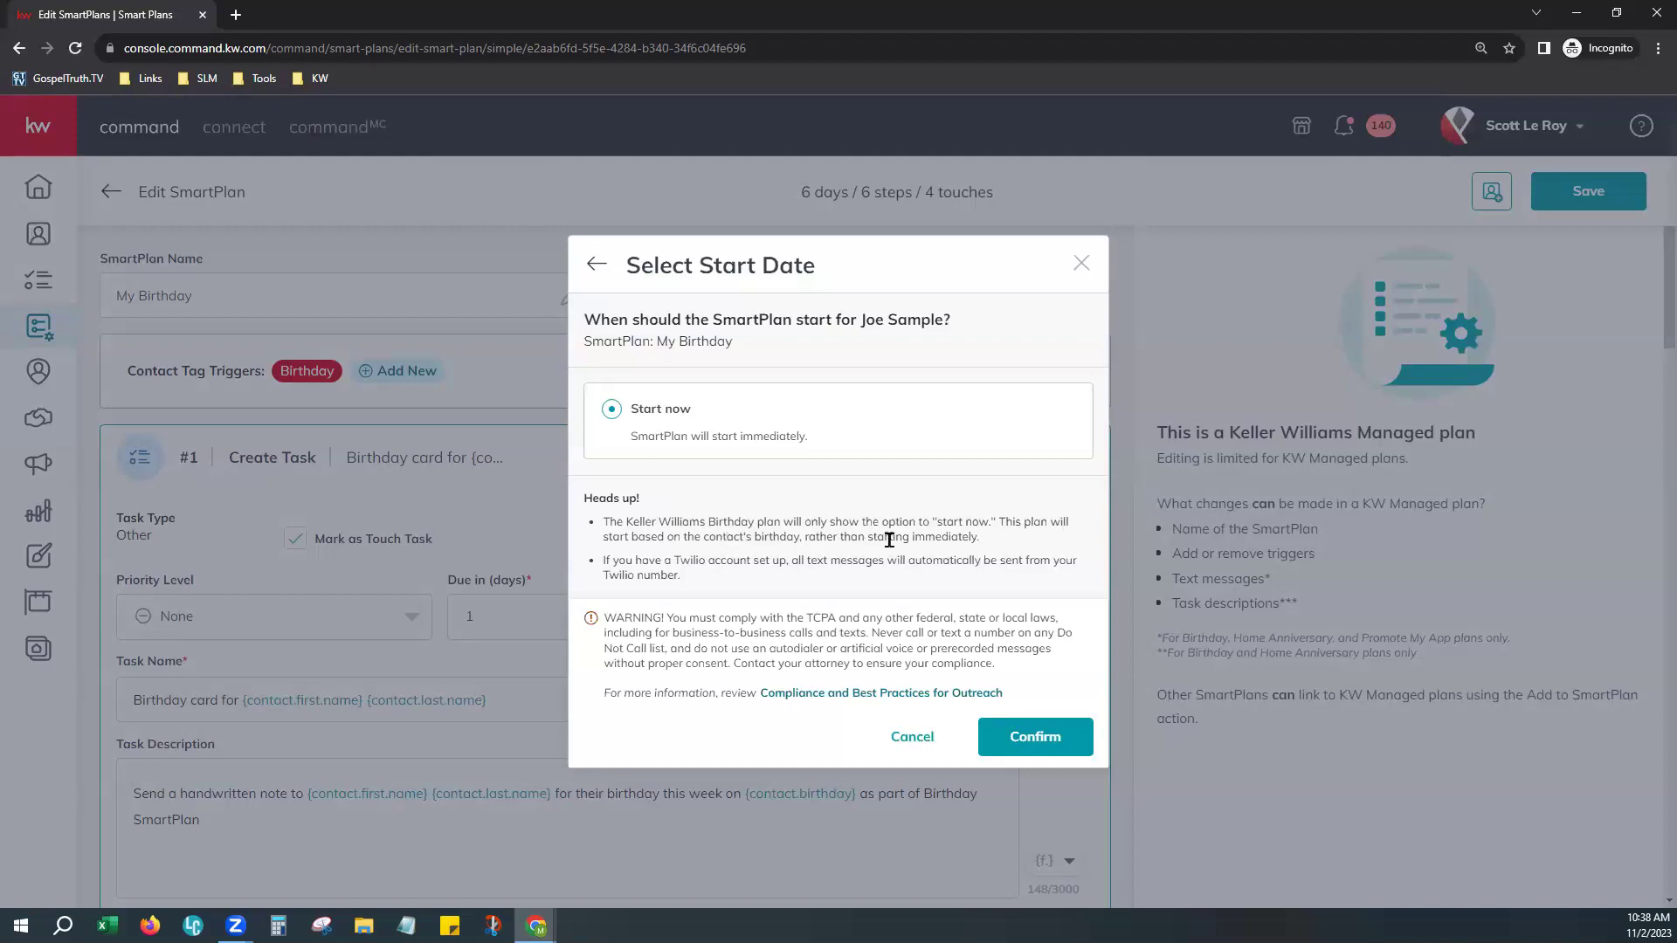
# Read the note on how the Birthday plan's start is timed and confirm the Start now option for the remaining contact
pyautogui.moveTo(603, 521); pyautogui.dragTo(1018, 543)
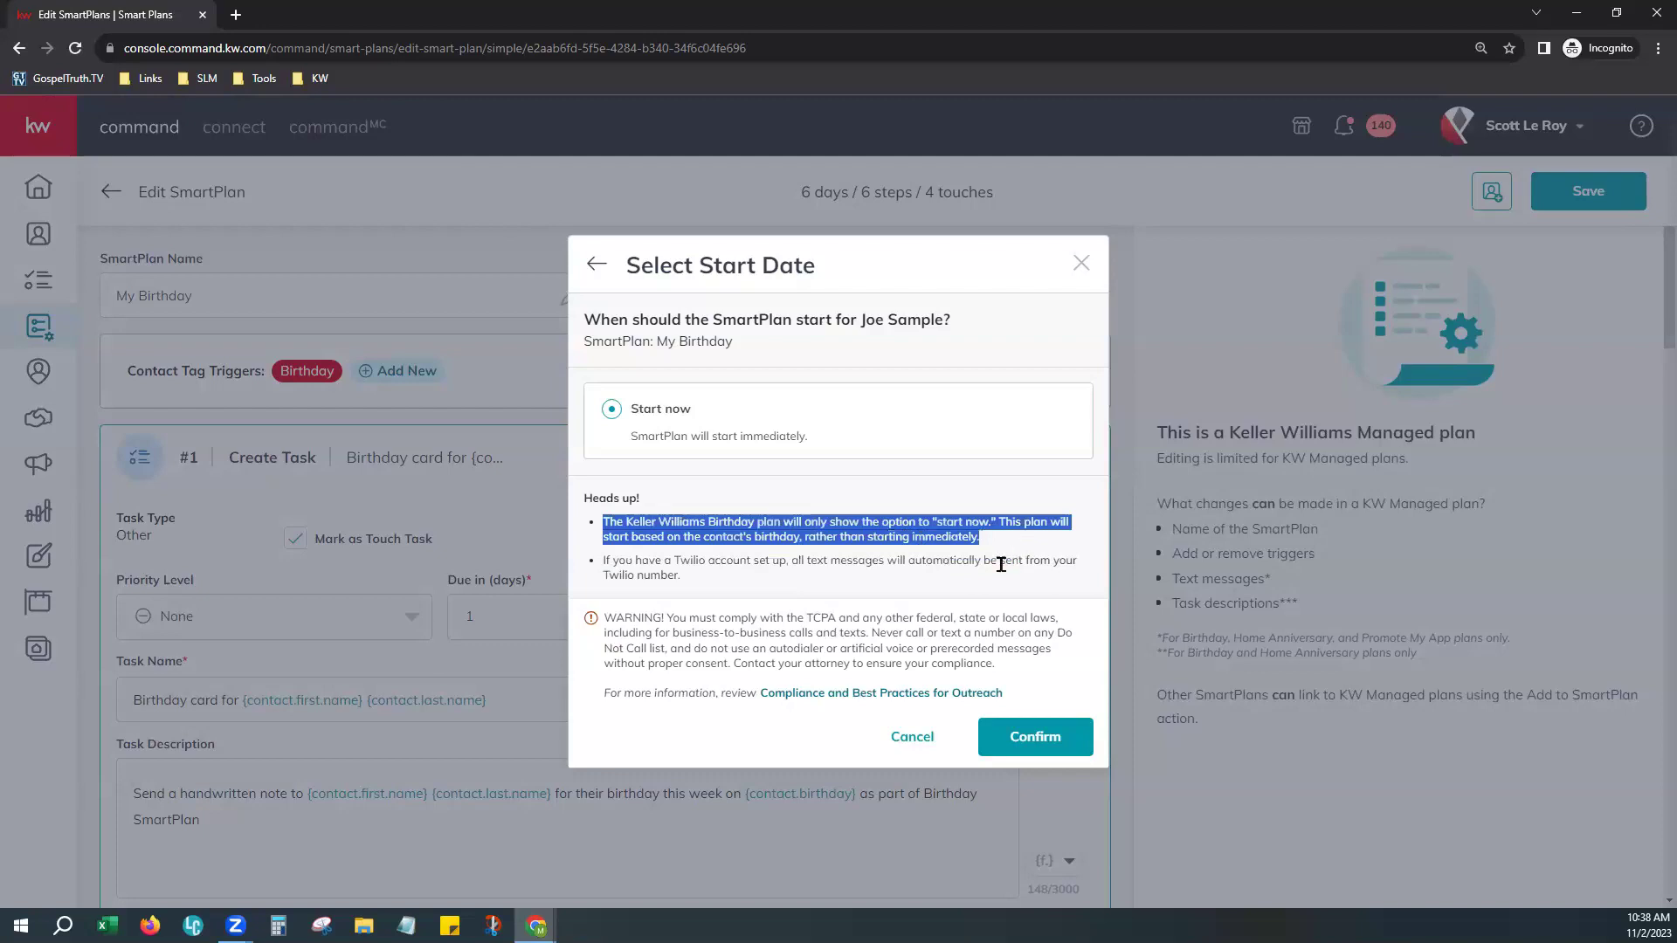
pyautogui.click(1001, 563)
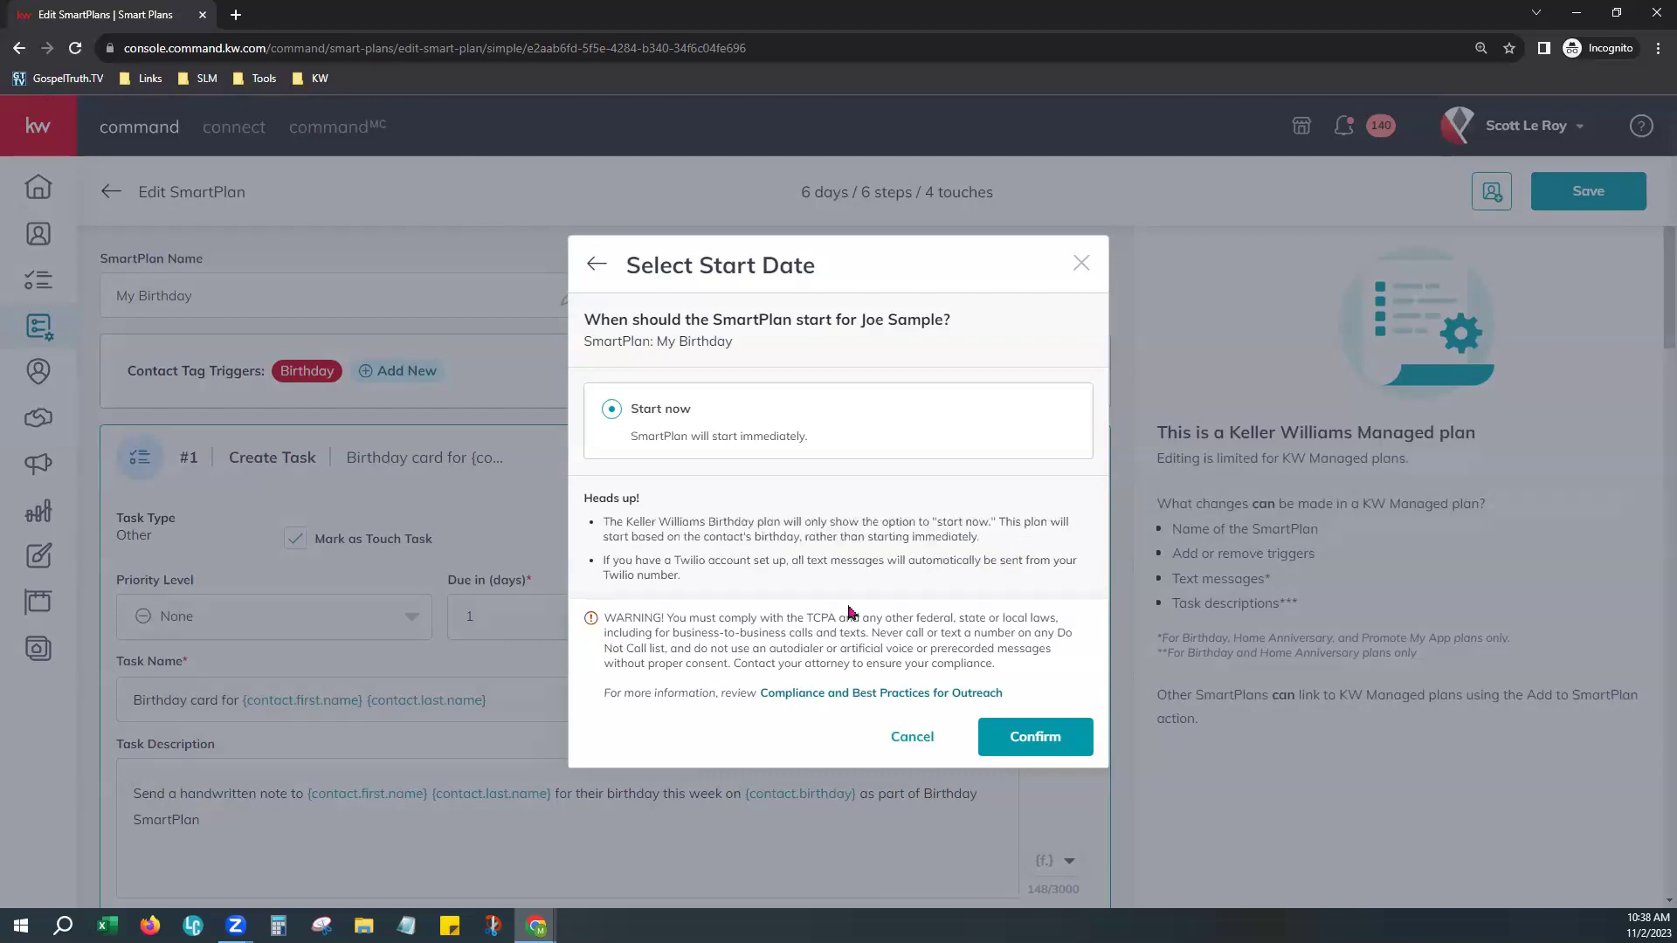
pyautogui.click(1048, 745)
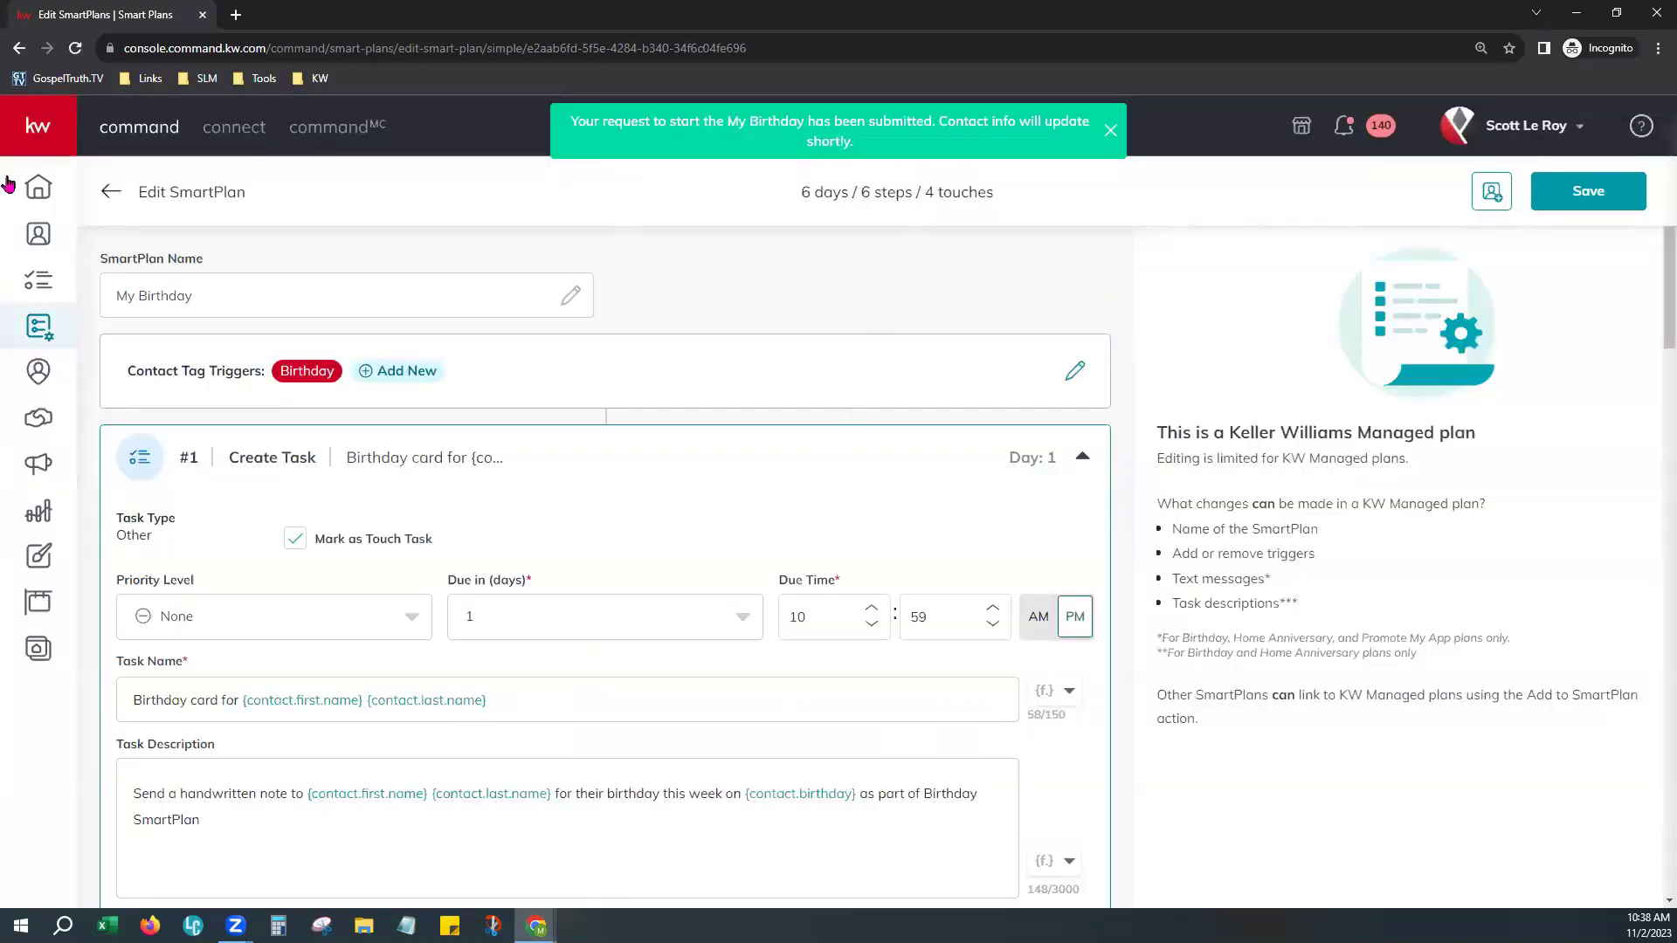
# Return to the My SmartPlans list, refresh it, and check which contacts were added to My Birthday before closing their list
pyautogui.click(109, 193)
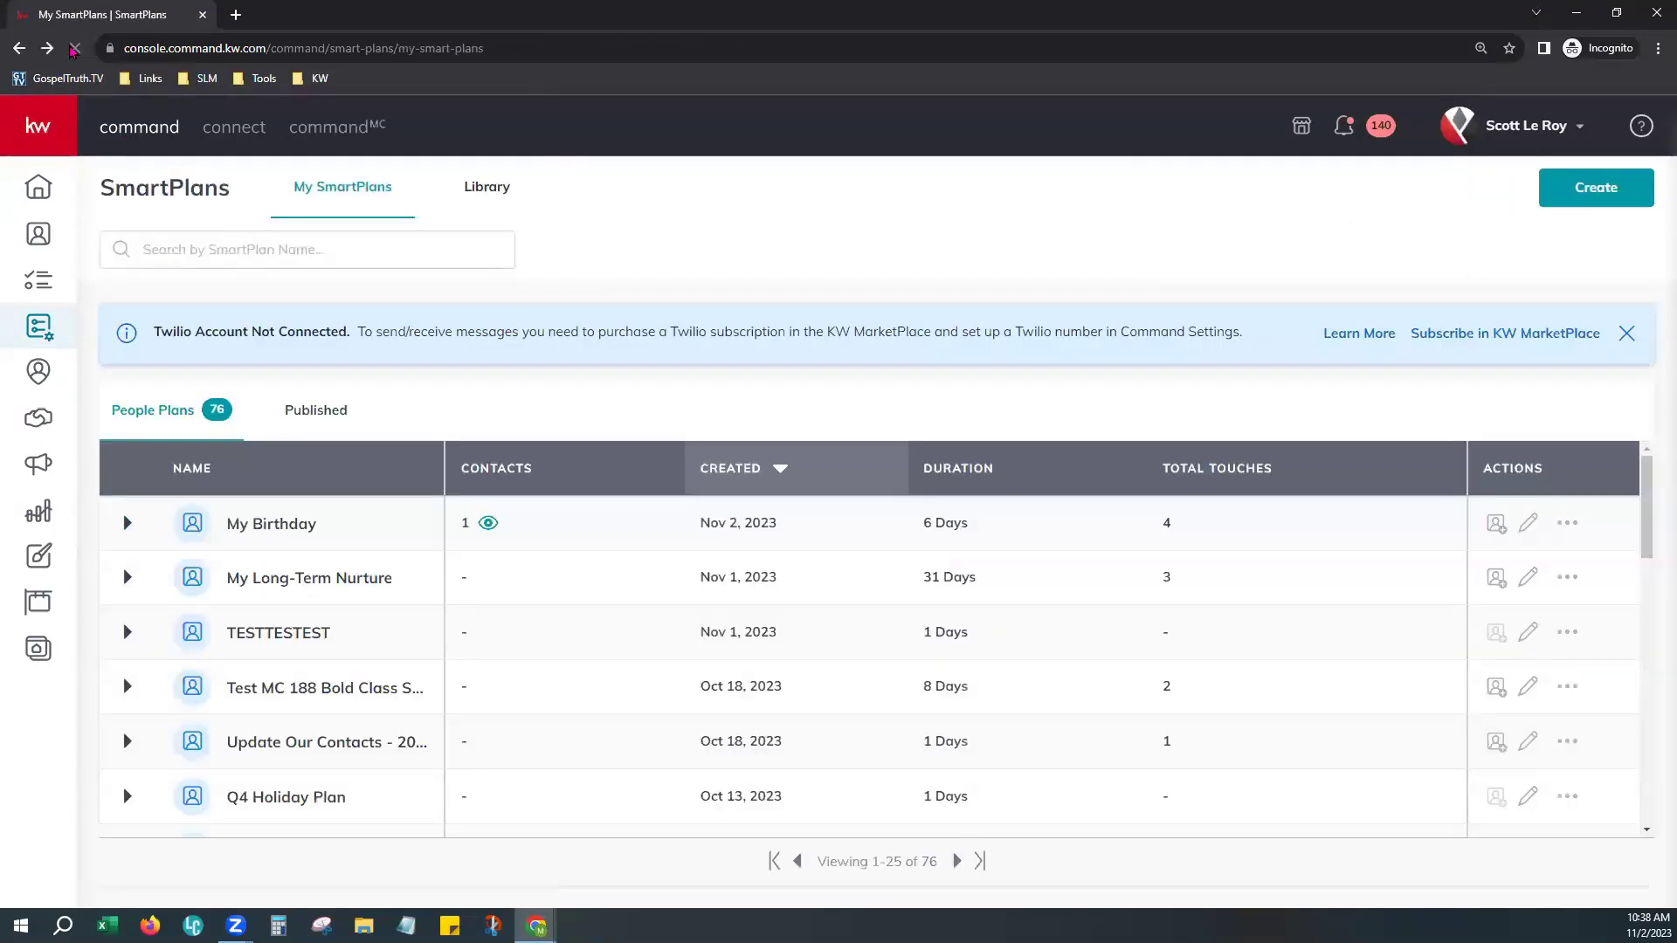
pyautogui.click(73, 48)
pyautogui.click(489, 523)
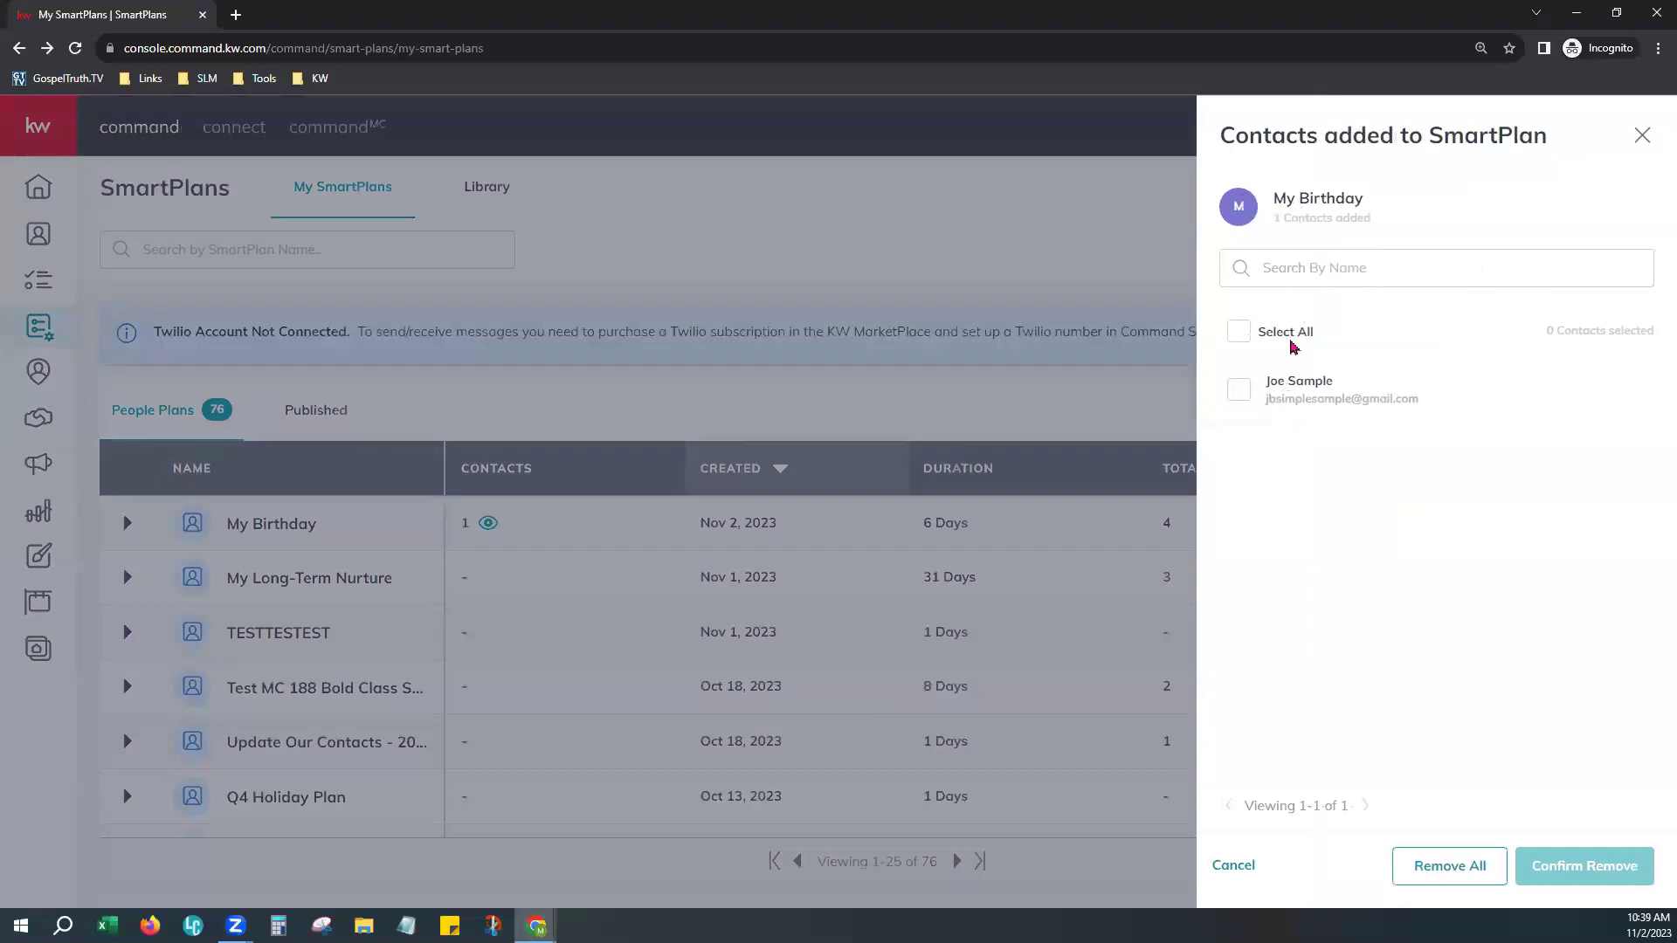
pyautogui.click(1640, 138)
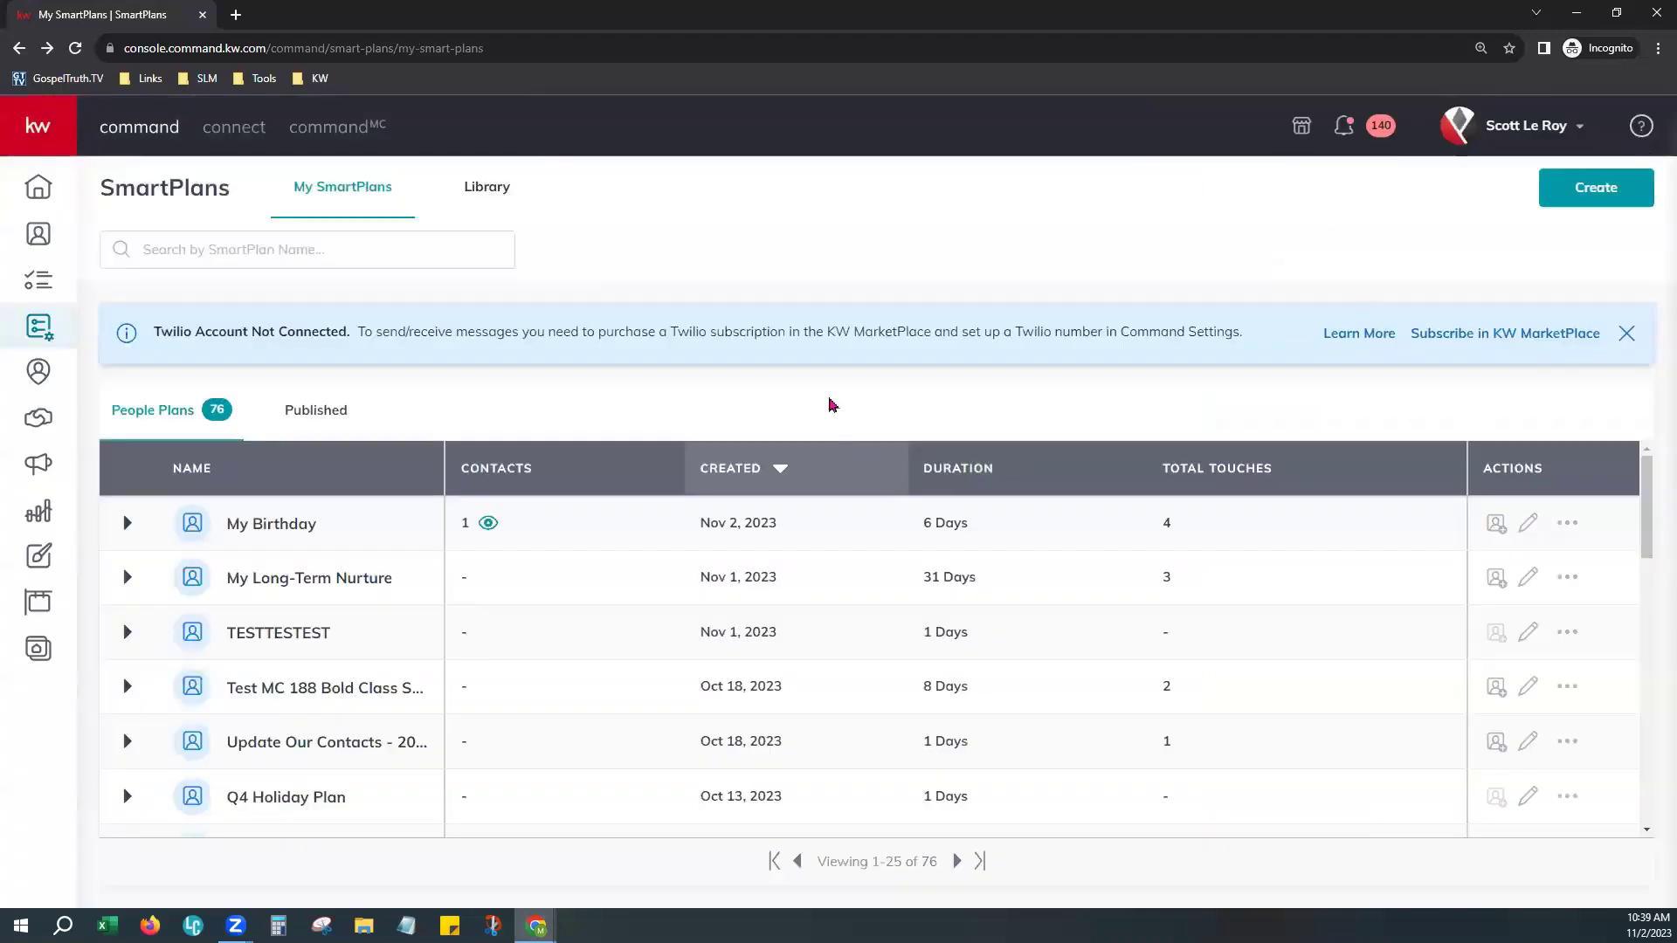